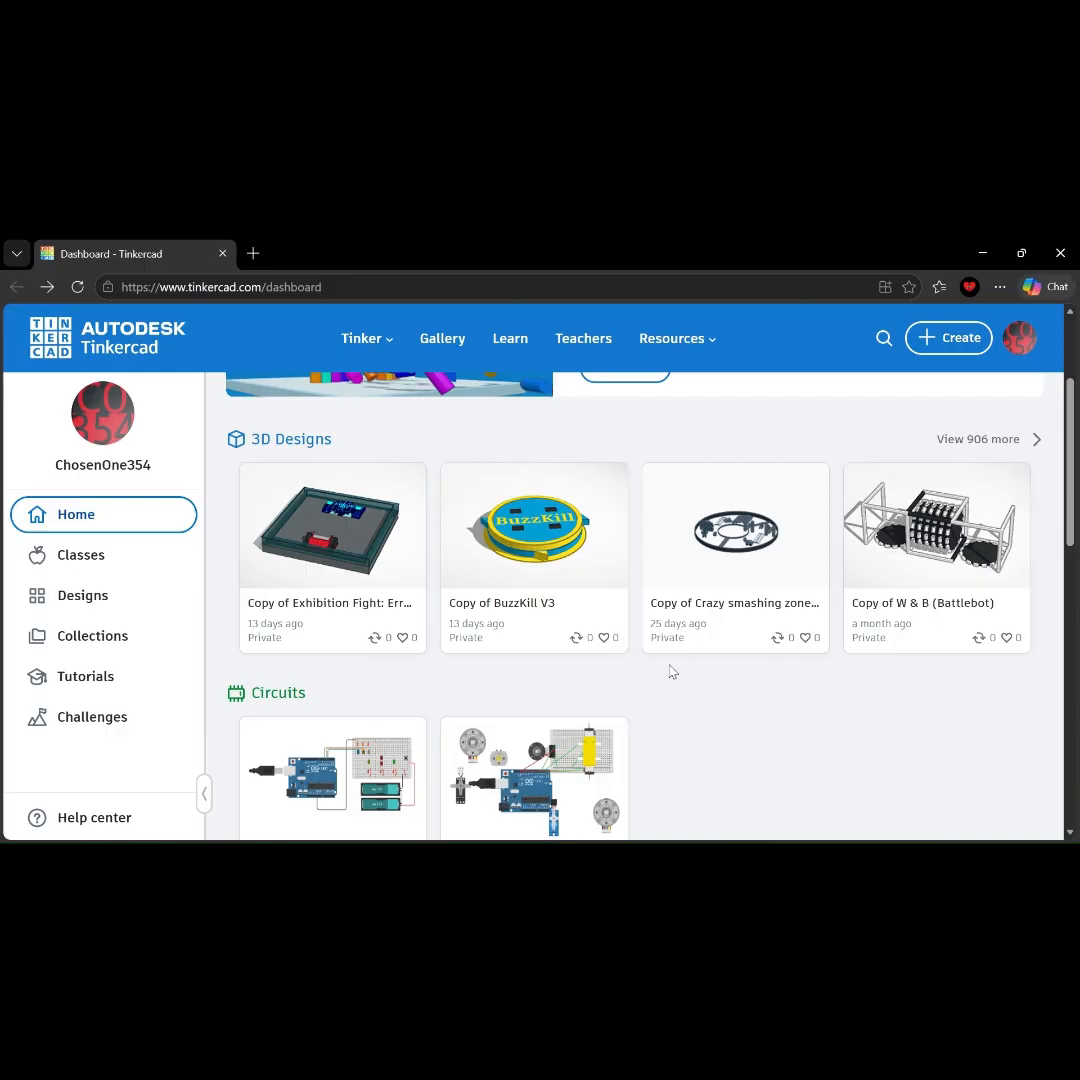
# Create a new 3D design and rename it "Horizontal Spinner".
pyautogui.click(948, 338)
pyautogui.click(908, 386)
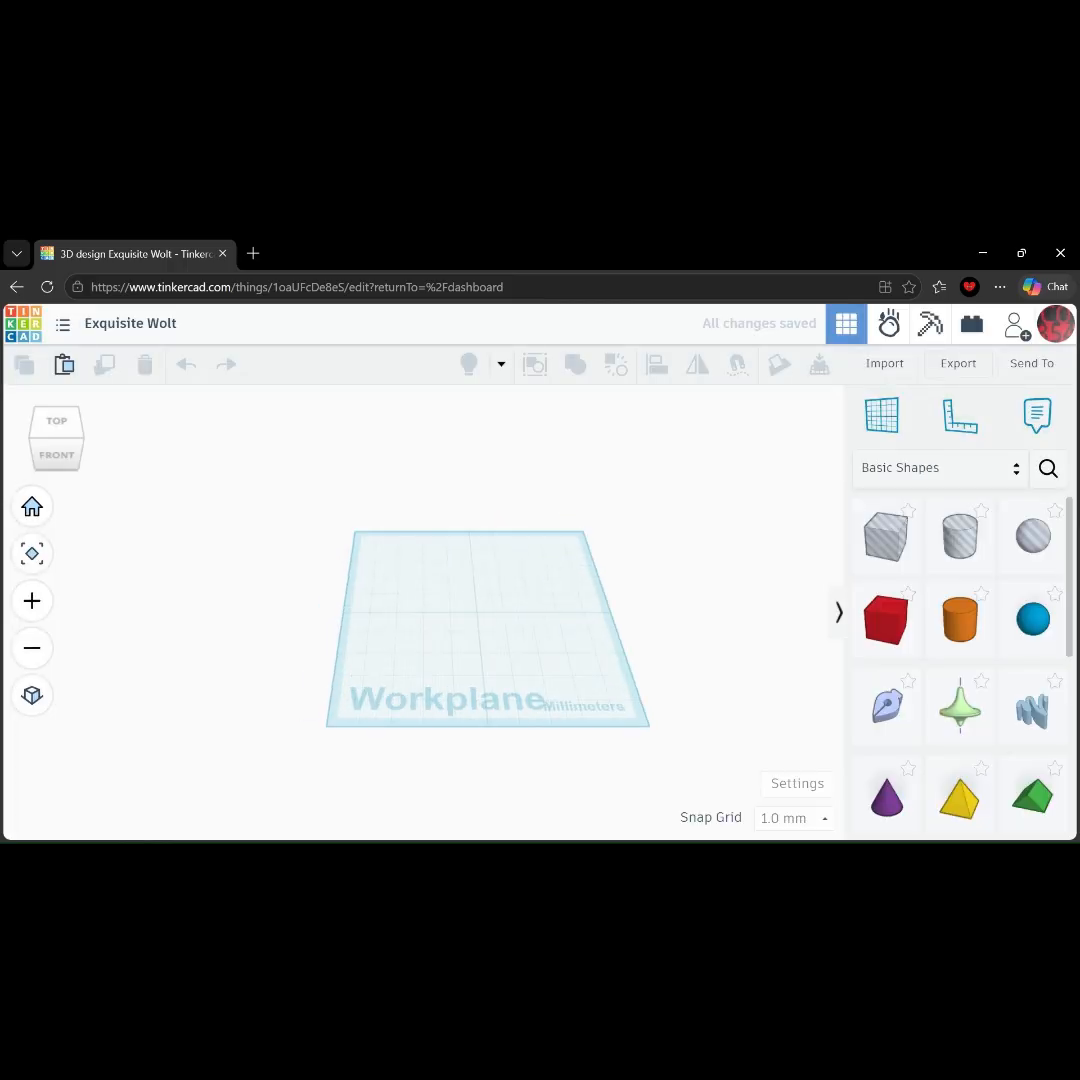
pyautogui.write('H')
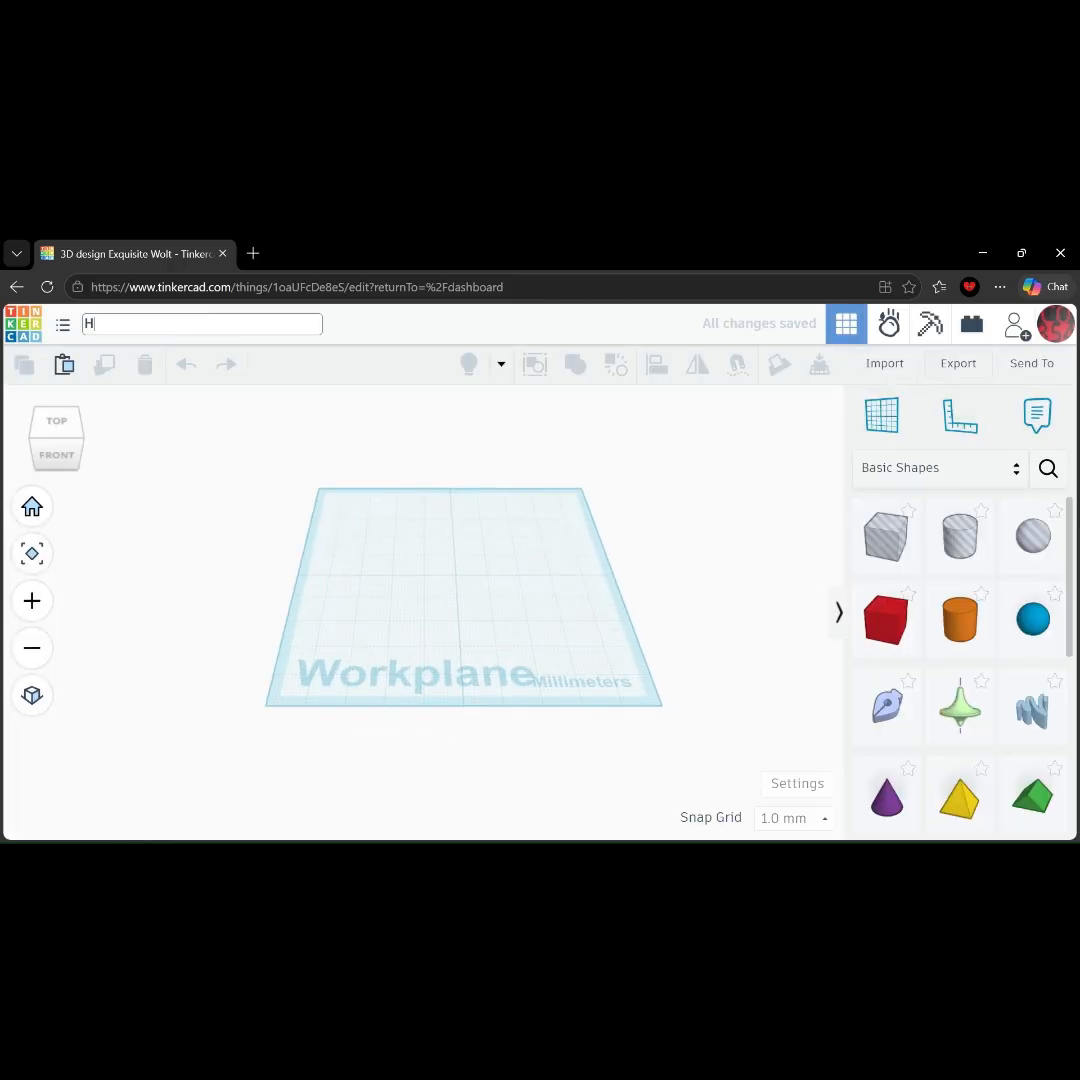
pyautogui.write('orizo')
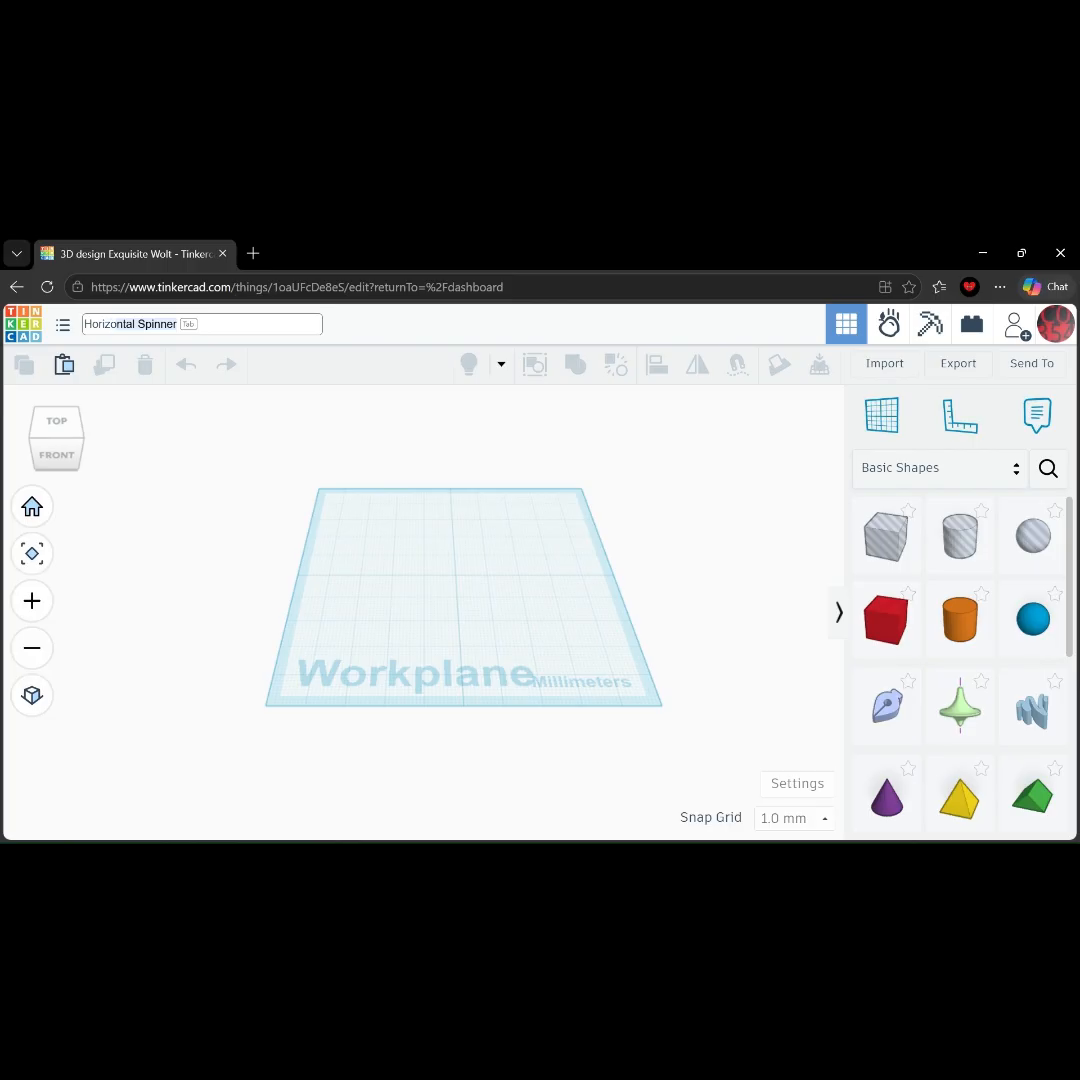
pyautogui.press('Tab')
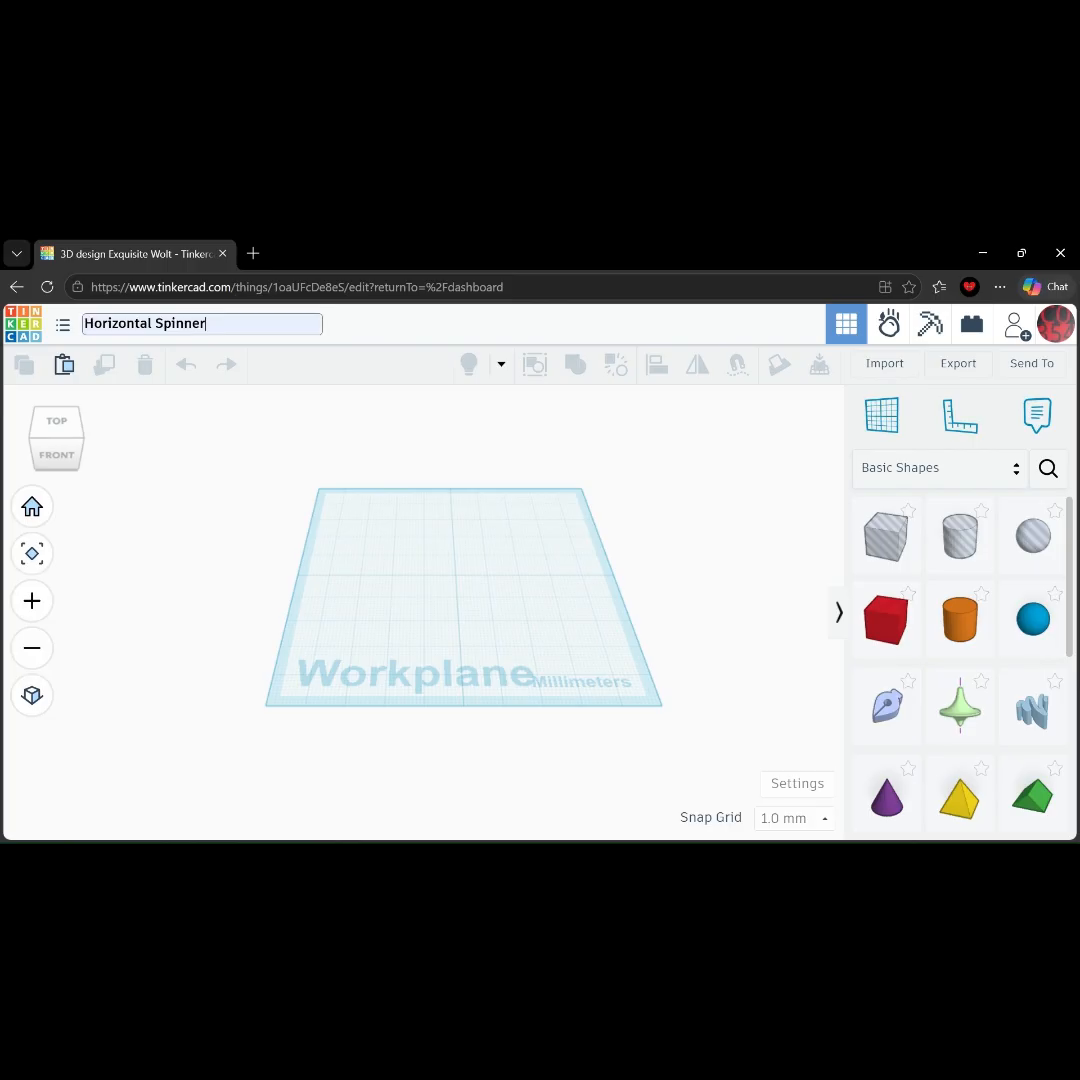
pyautogui.press('Return')
pyautogui.scroll(3, 443, 590)
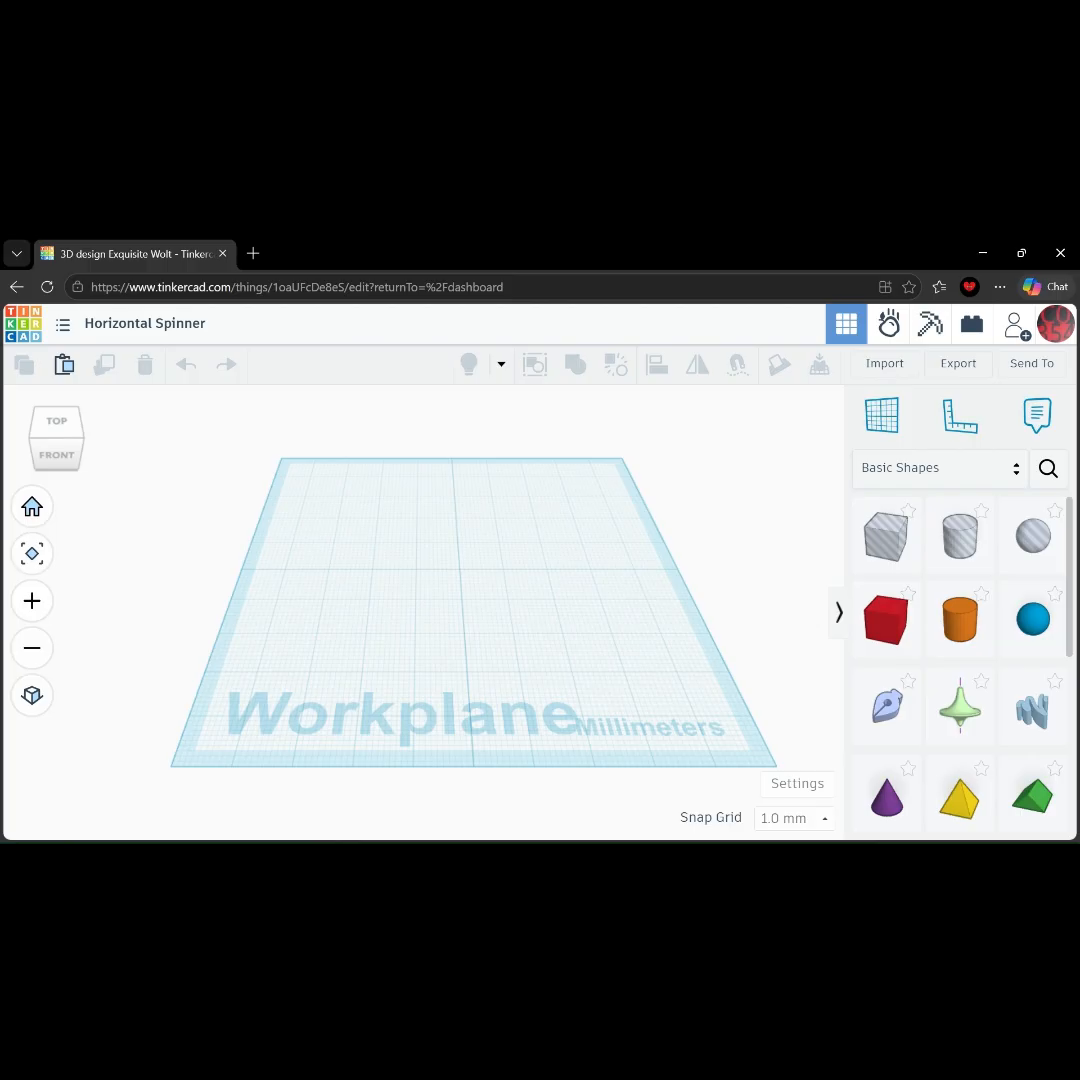
pyautogui.scroll(-1, 960, 600)
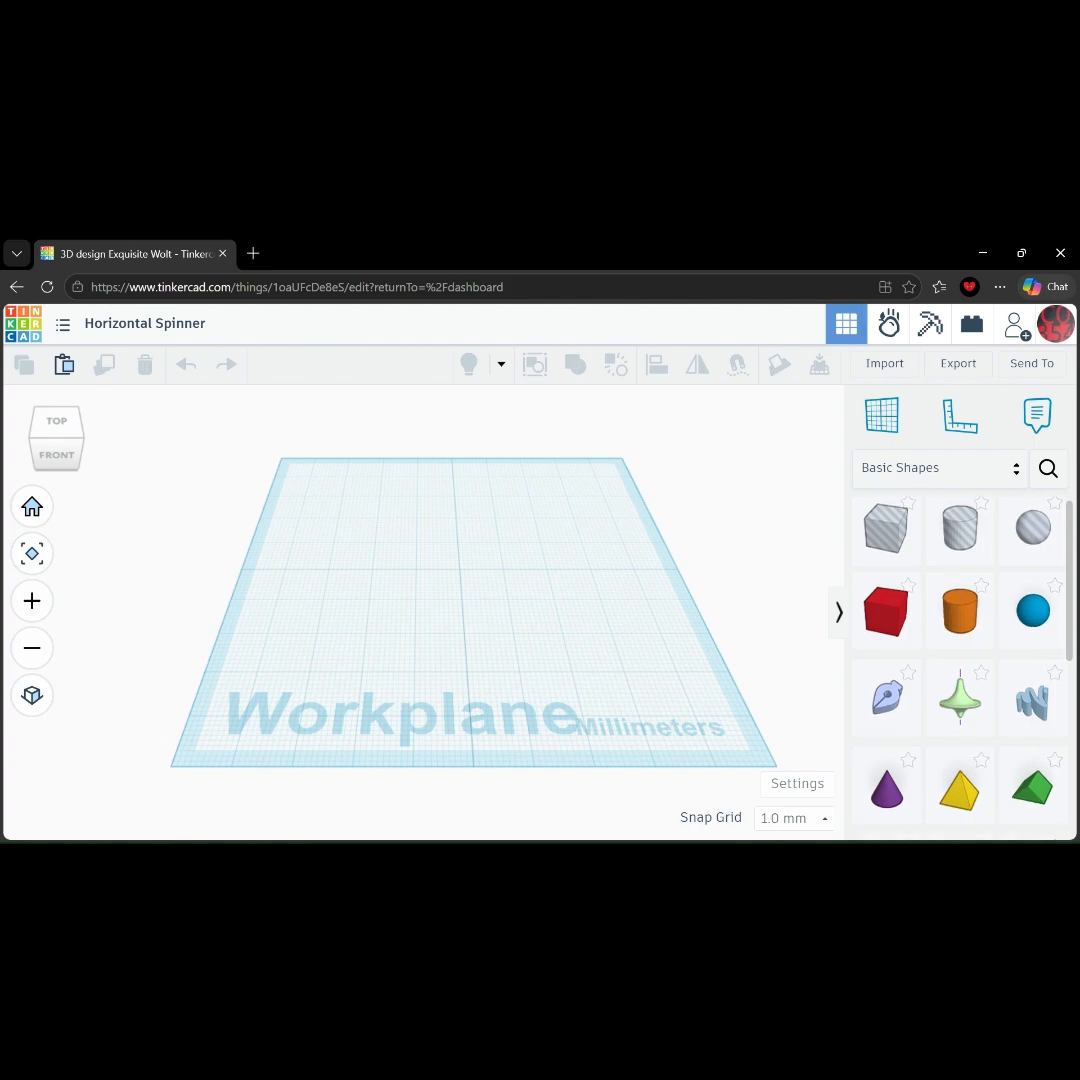
pyautogui.moveTo(886, 520); pyautogui.dragTo(449, 565)
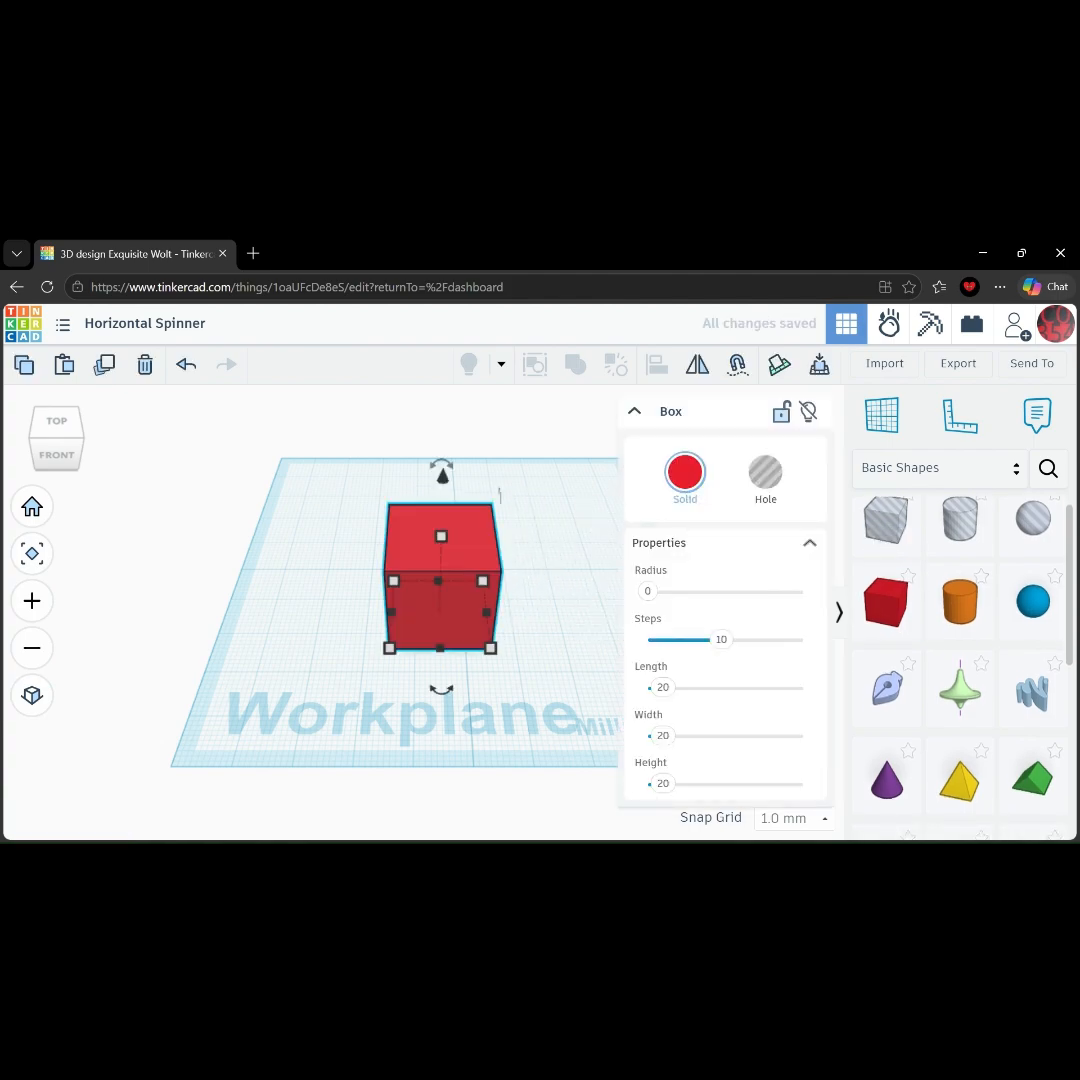
pyautogui.press('Delete')
# Place a solid pyramid near the middle of the workplane and collapse its properties.
pyautogui.scroll(-3, 960, 660)
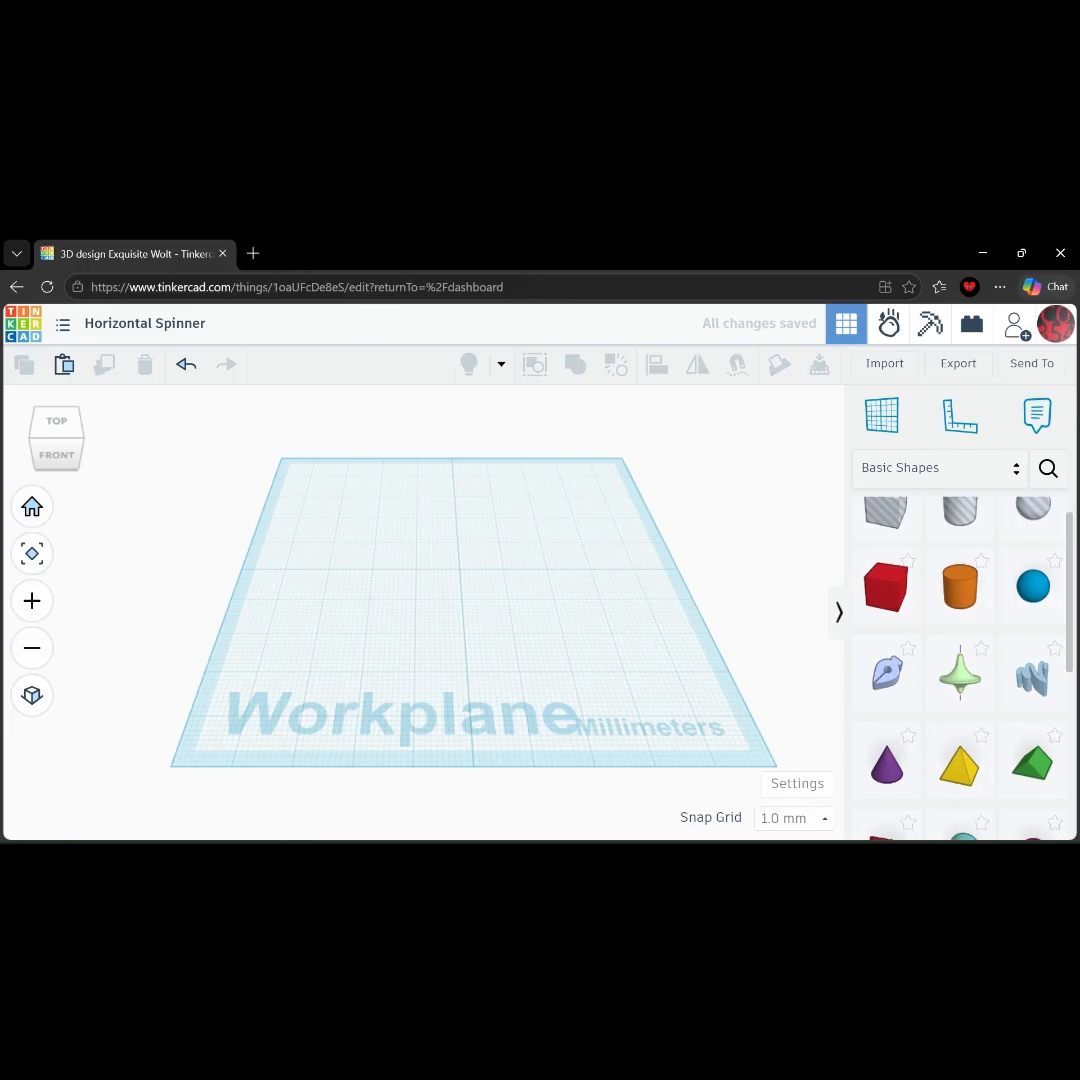
pyautogui.moveTo(960, 598); pyautogui.dragTo(466, 567)
pyautogui.moveTo(528, 468); pyautogui.dragTo(552, 581, button='right')
pyautogui.click(634, 413)
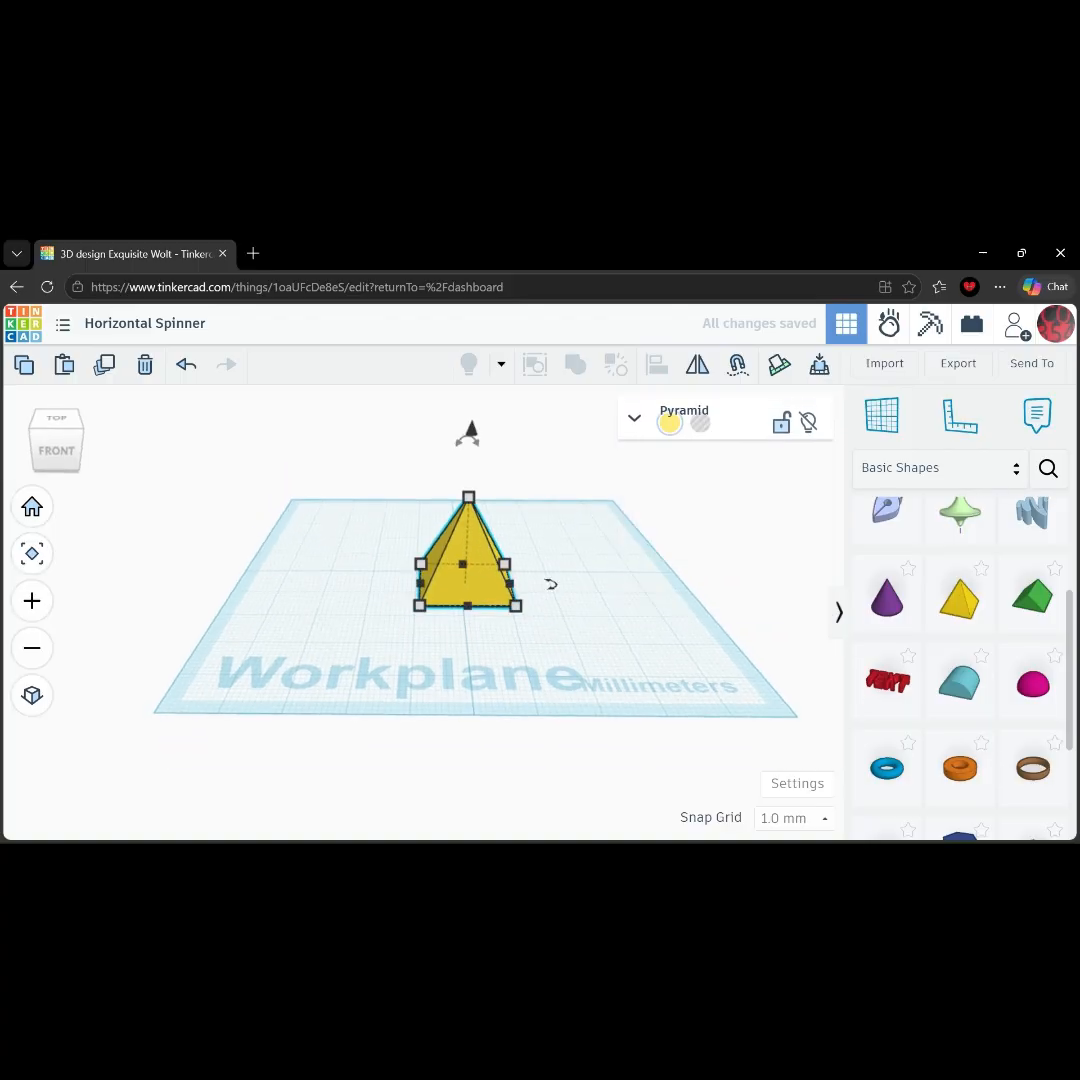
# Place a box hole over the pyramid and raise it 6 mm above the workplane.
pyautogui.moveTo(690, 540); pyautogui.dragTo(400, 565)
pyautogui.scroll(3, 550, 568)
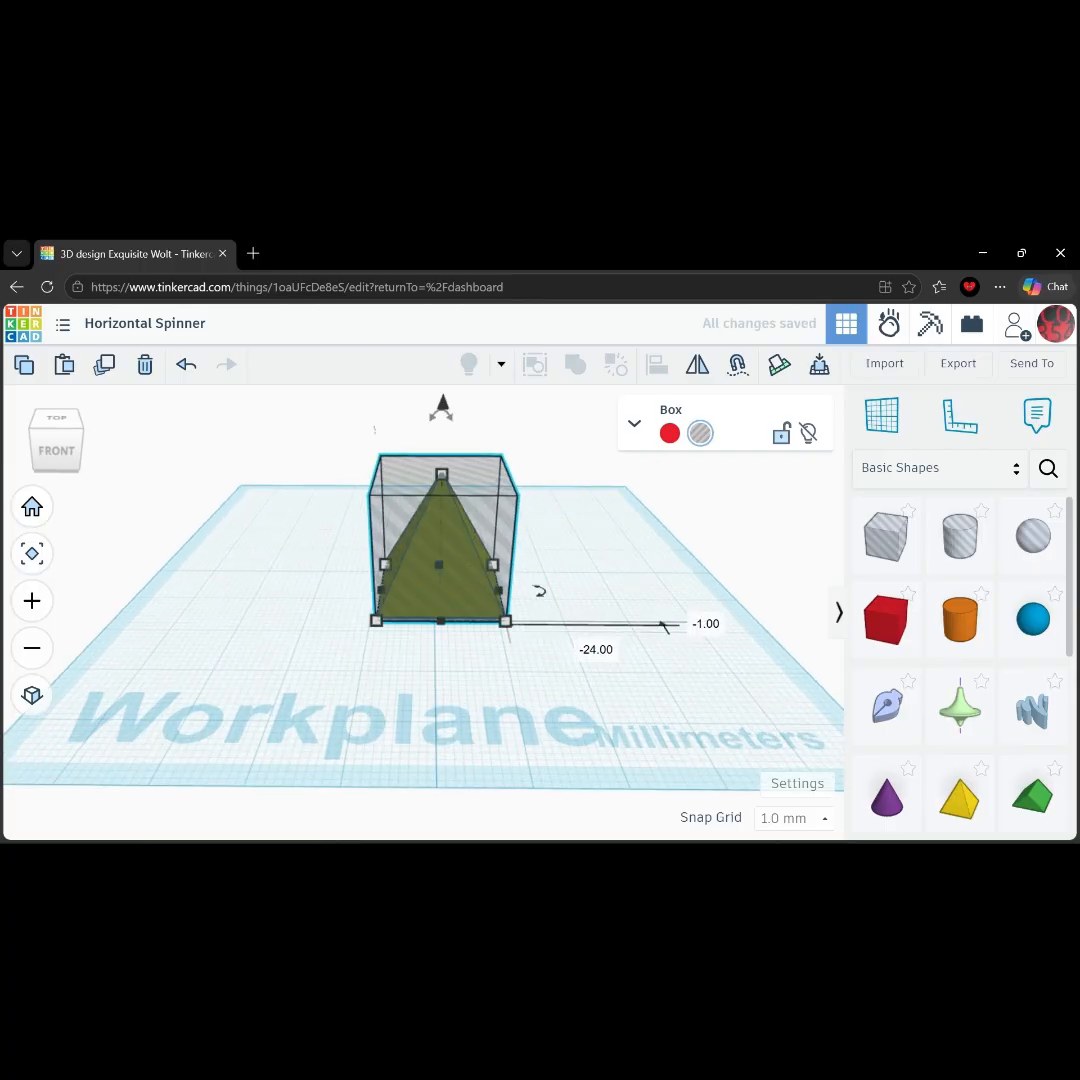
pyautogui.hotkey('ctrl', 'shift', 'Up')
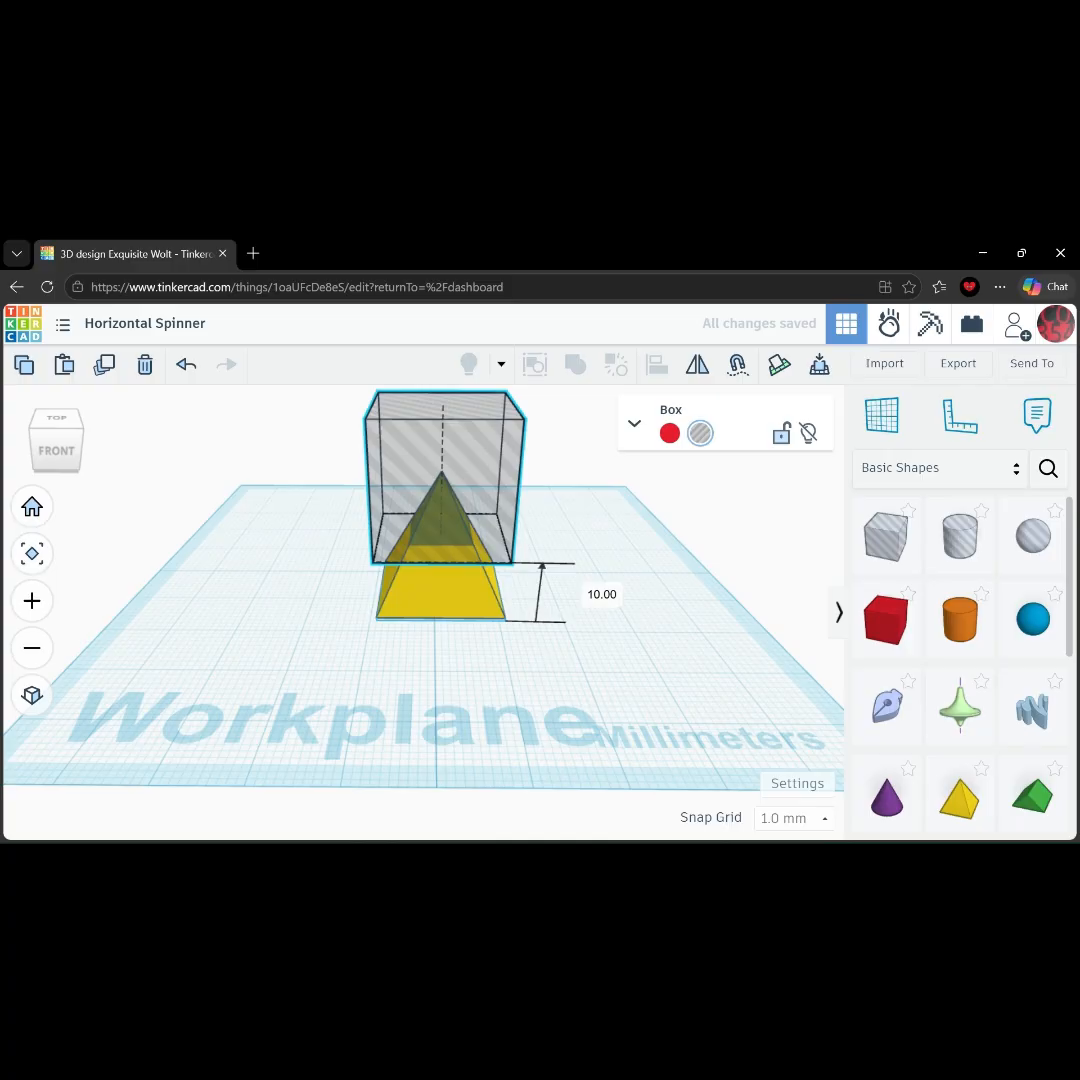
pyautogui.hotkey('ctrl', 'Down')
pyautogui.hotkey('ctrl', 'Down')
pyautogui.hotkey('ctrl', 'Down')
pyautogui.hotkey('ctrl', 'Down')
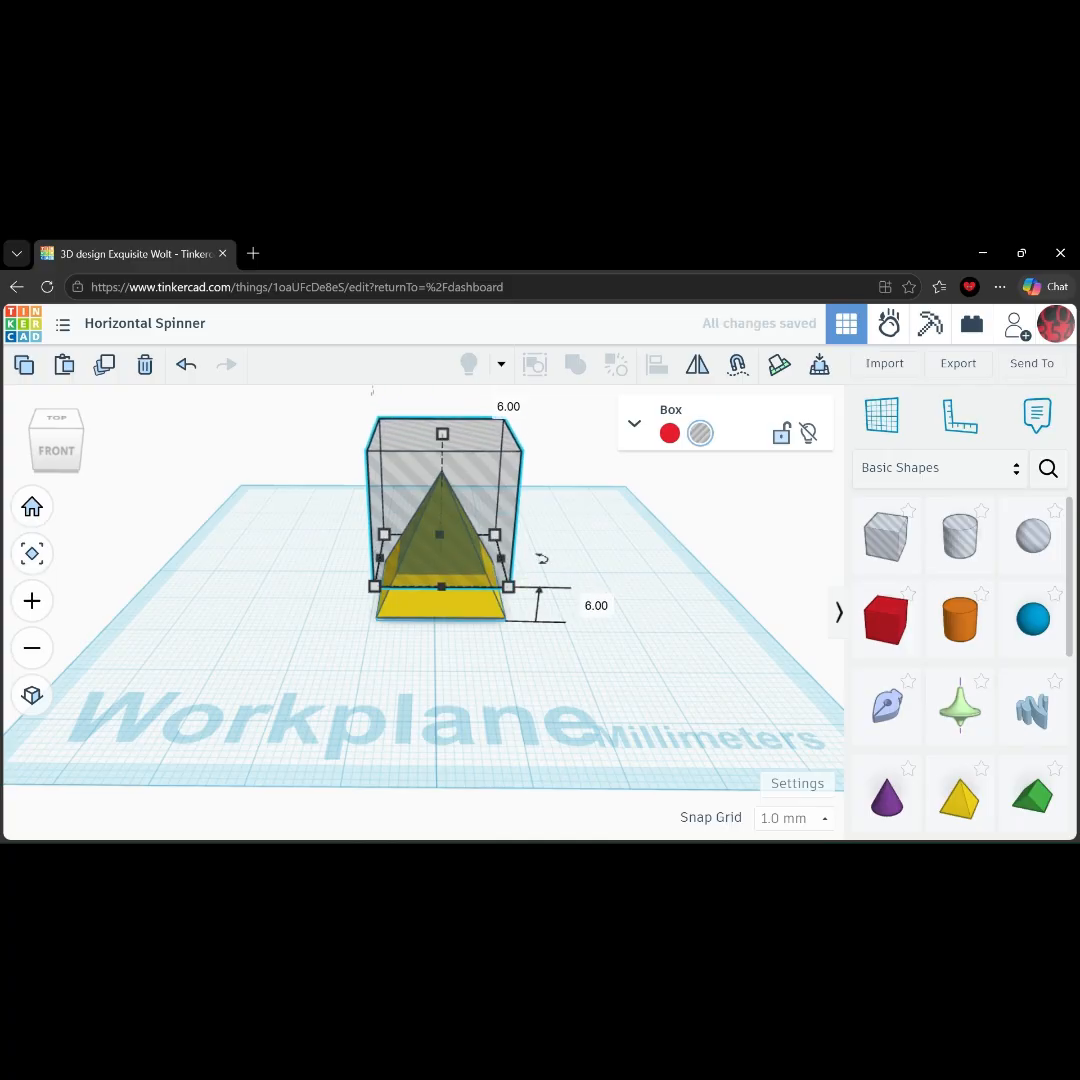
# Combine the pyramid and the box hole into a union group, cutting off the pyramid's tip.
pyautogui.scroll(2, 420, 610)
pyautogui.hotkey('ctrl', 'a')
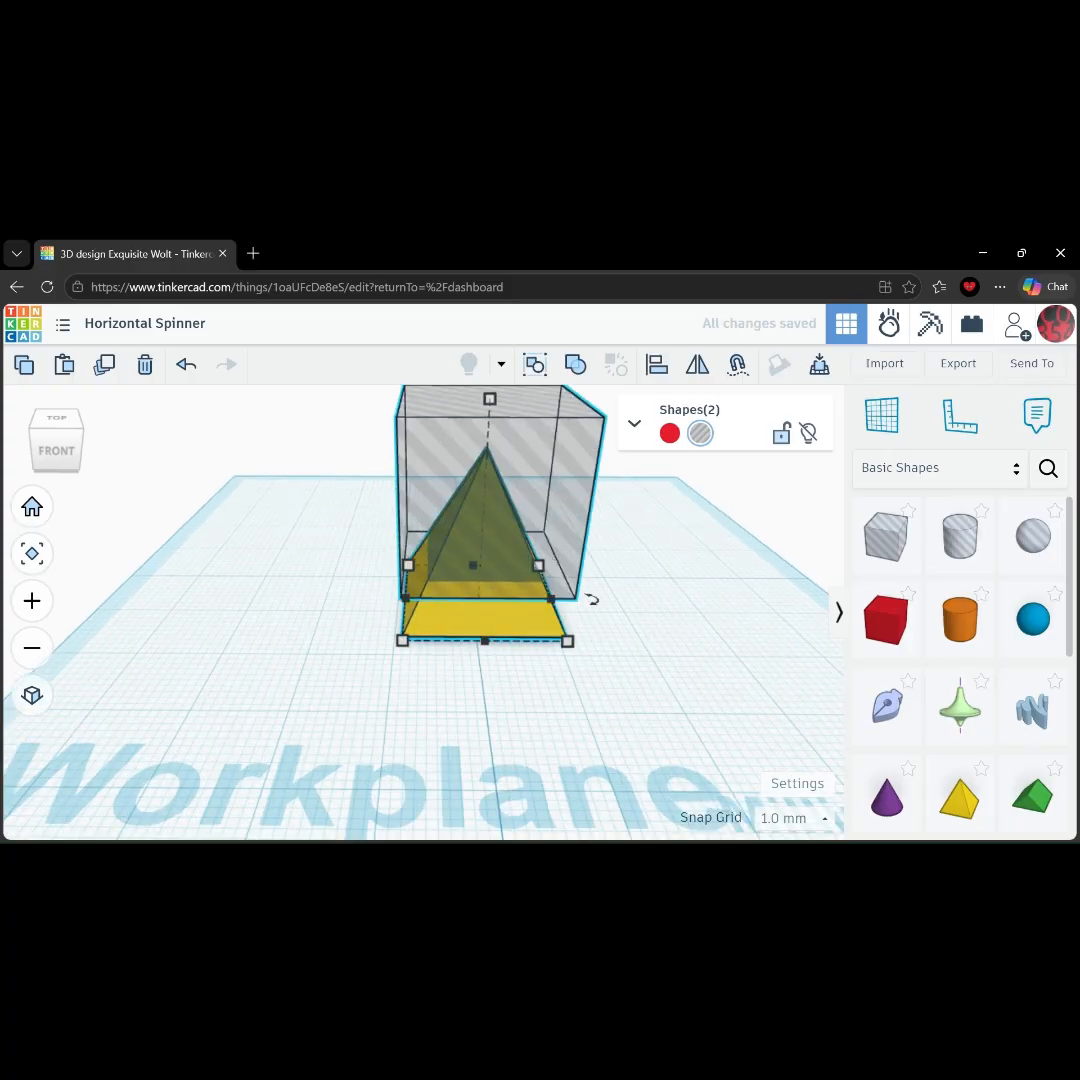
pyautogui.click(575, 364)
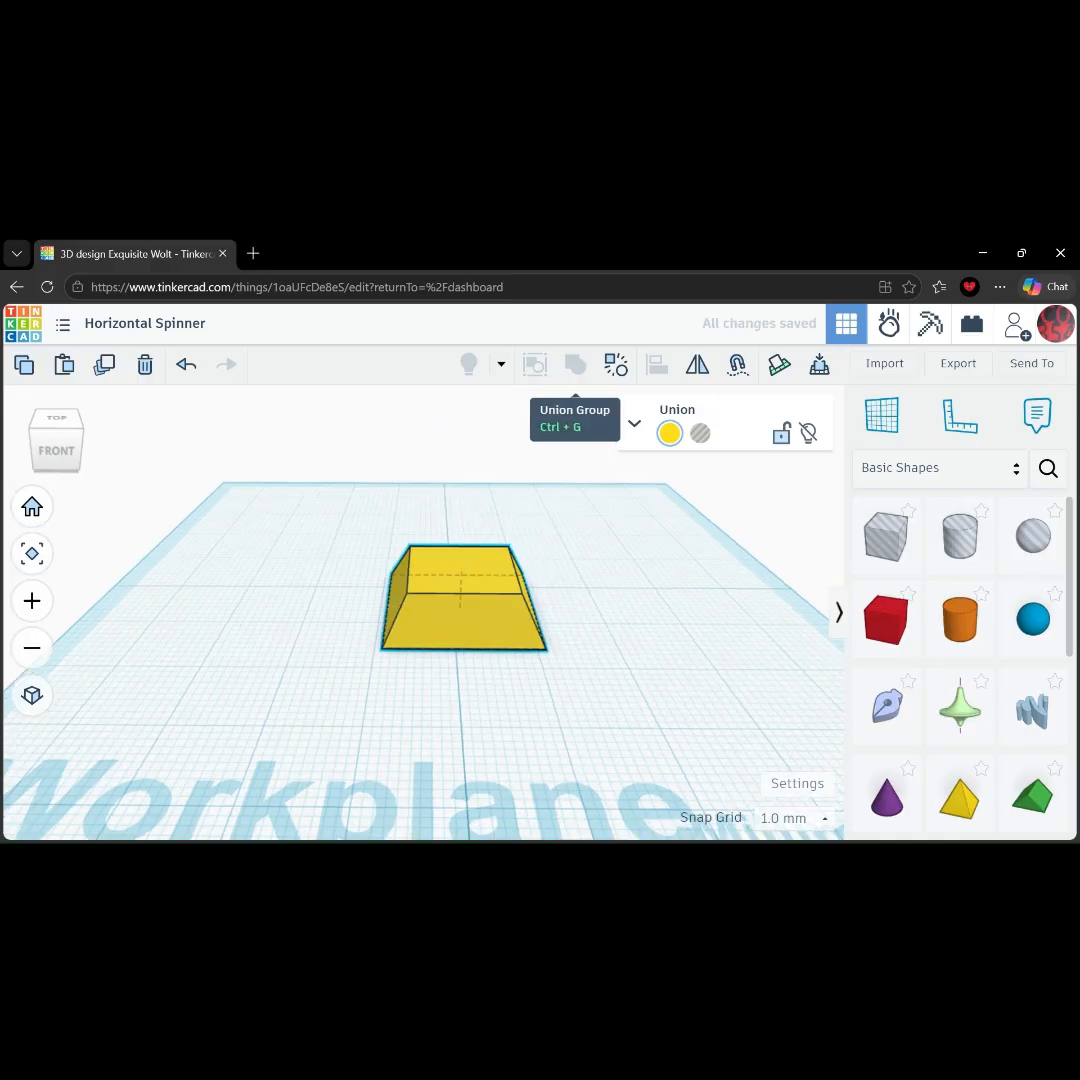
# Enlarge the truncated pyramid proportionally to about three times its size as the robot's body.
pyautogui.scroll(1, 462, 600)
pyautogui.moveTo(470, 640); pyautogui.dragTo(460, 578, button='right')
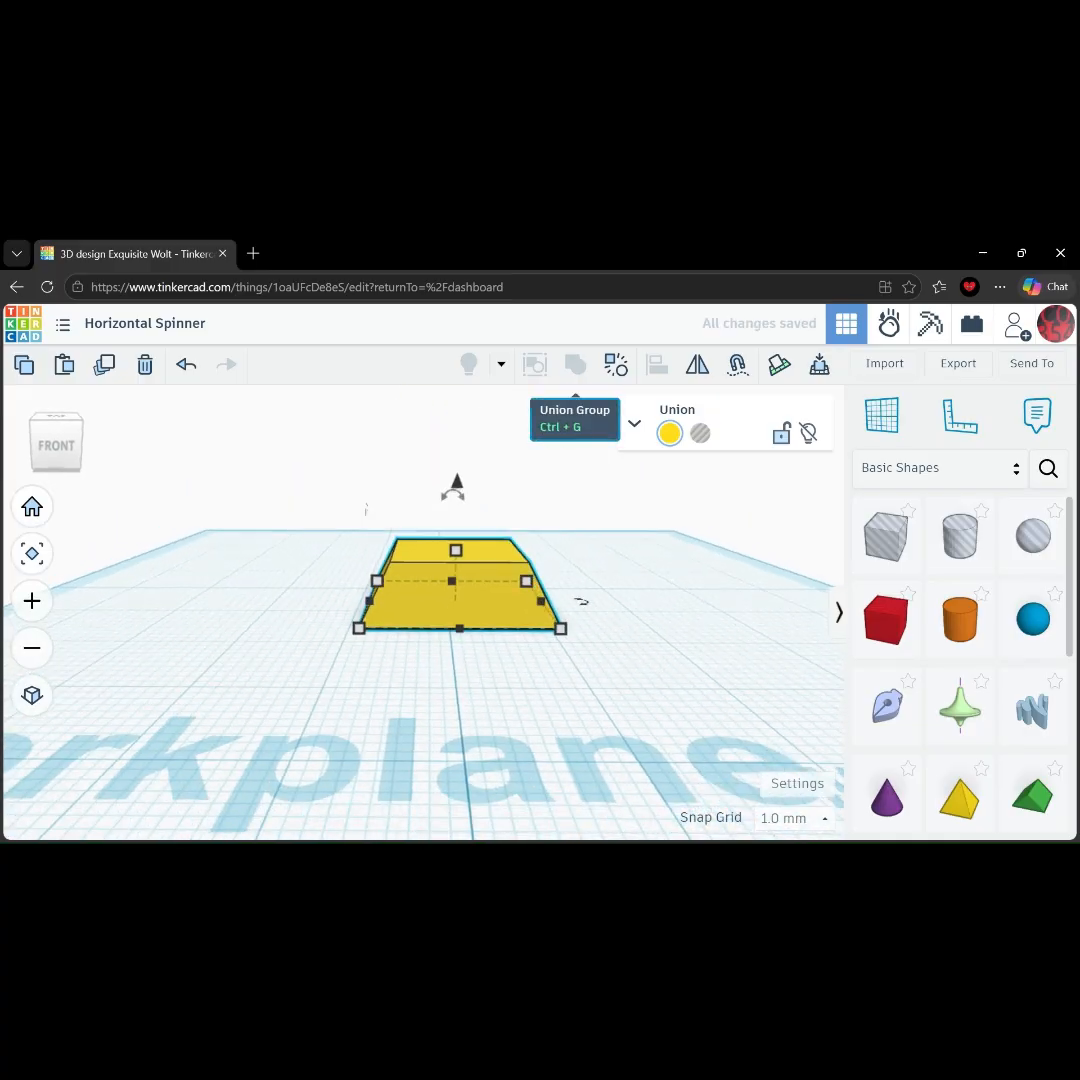
pyautogui.scroll(5, 455, 600)
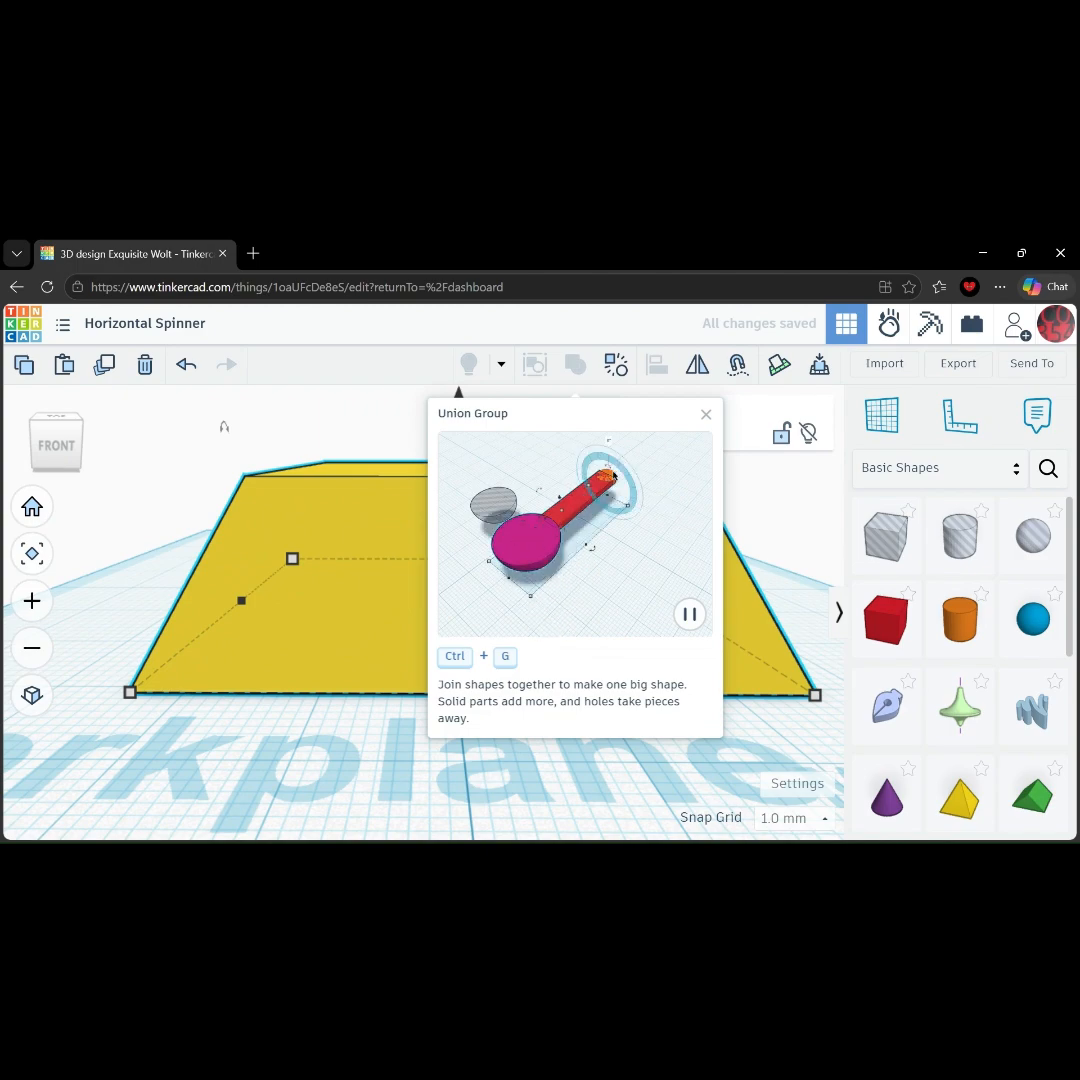
pyautogui.scroll(-4, 457, 466)
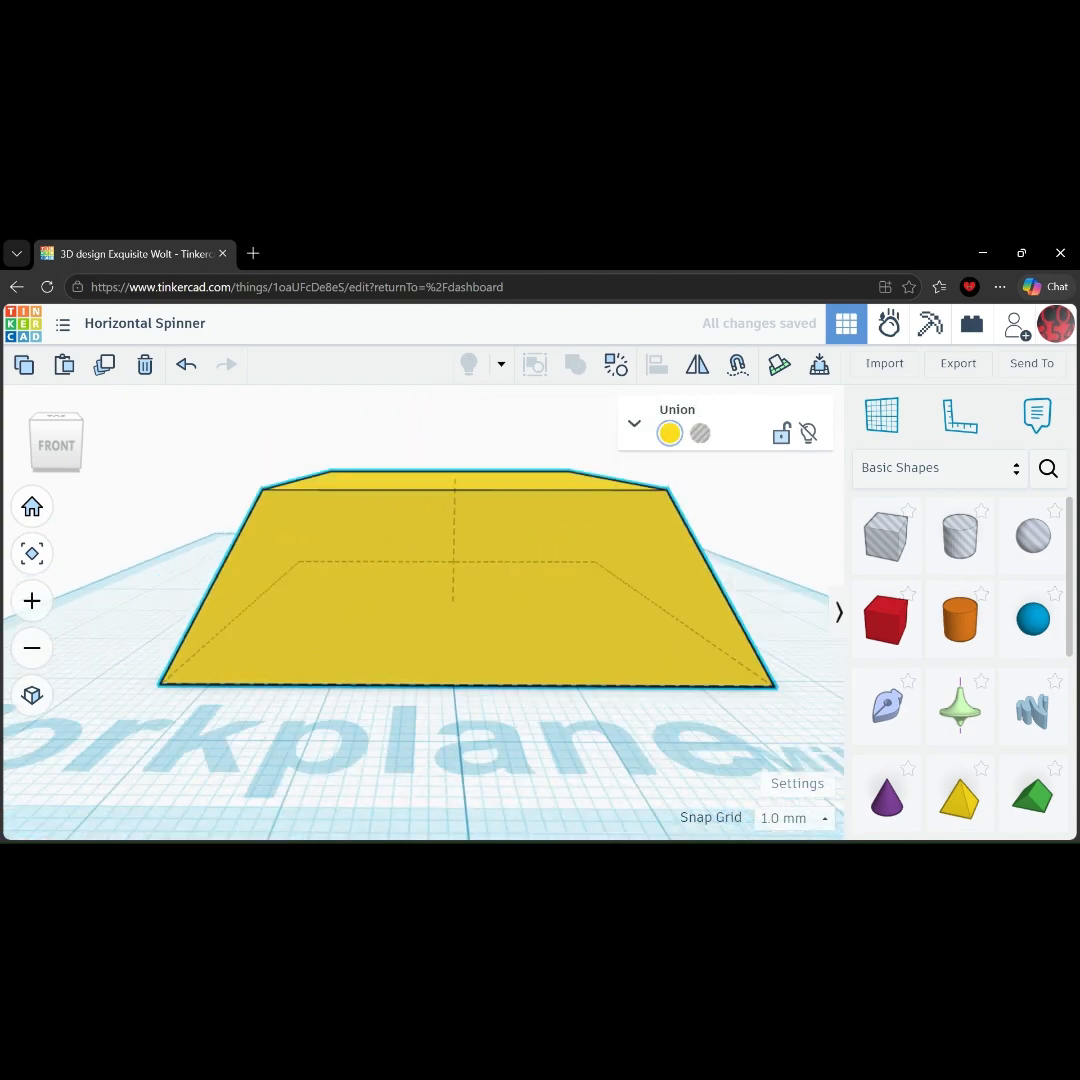
pyautogui.moveTo(455, 460); pyautogui.dragTo(435, 528, button='right')
pyautogui.click(560, 450)
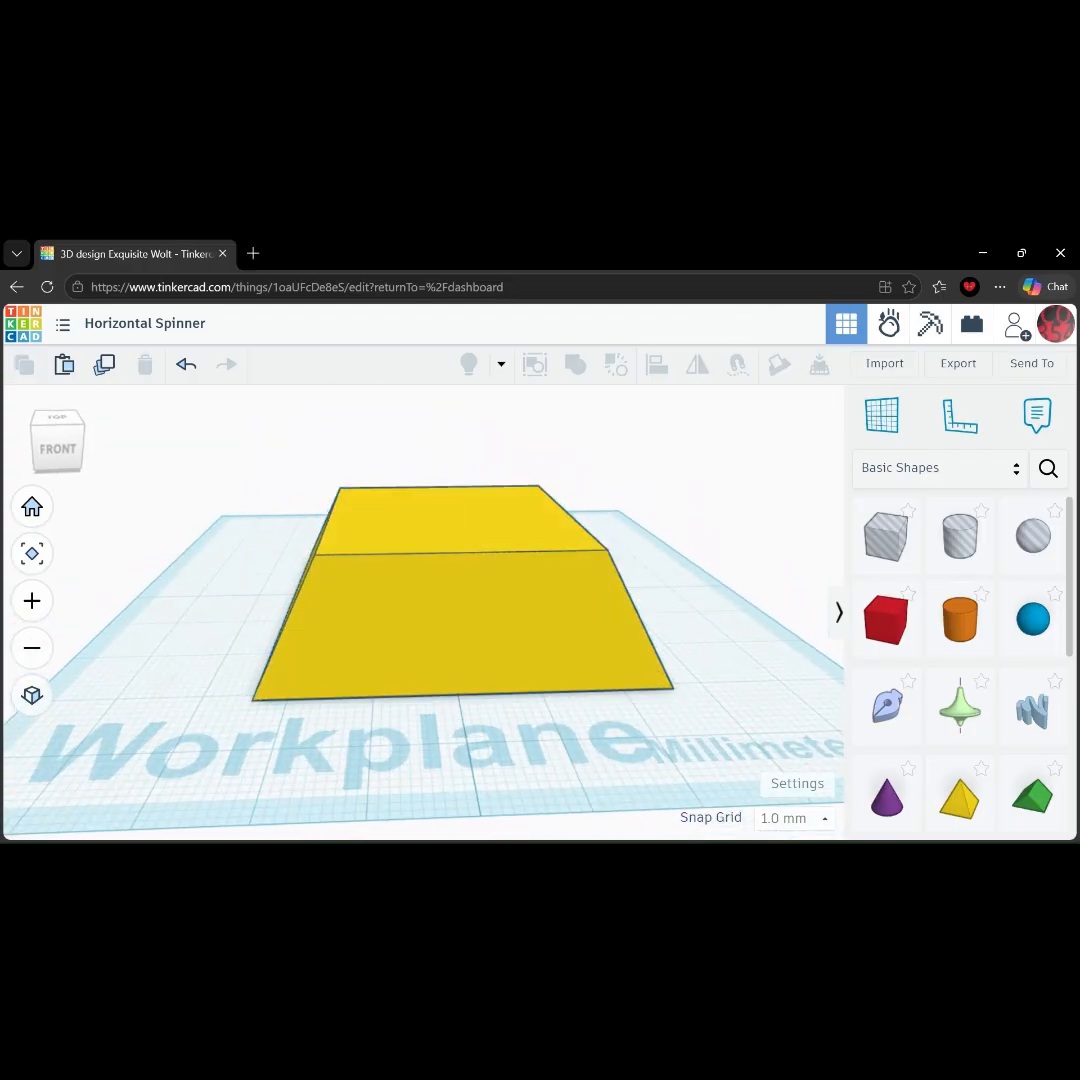
pyautogui.moveTo(560, 450)
pyautogui.mouseDown(button='right')
pyautogui.moveTo(390, 468)
pyautogui.moveTo(552, 462)
pyautogui.moveTo(553, 434)
pyautogui.mouseUp(button='right')
pyautogui.scroll(-3, 535, 464)
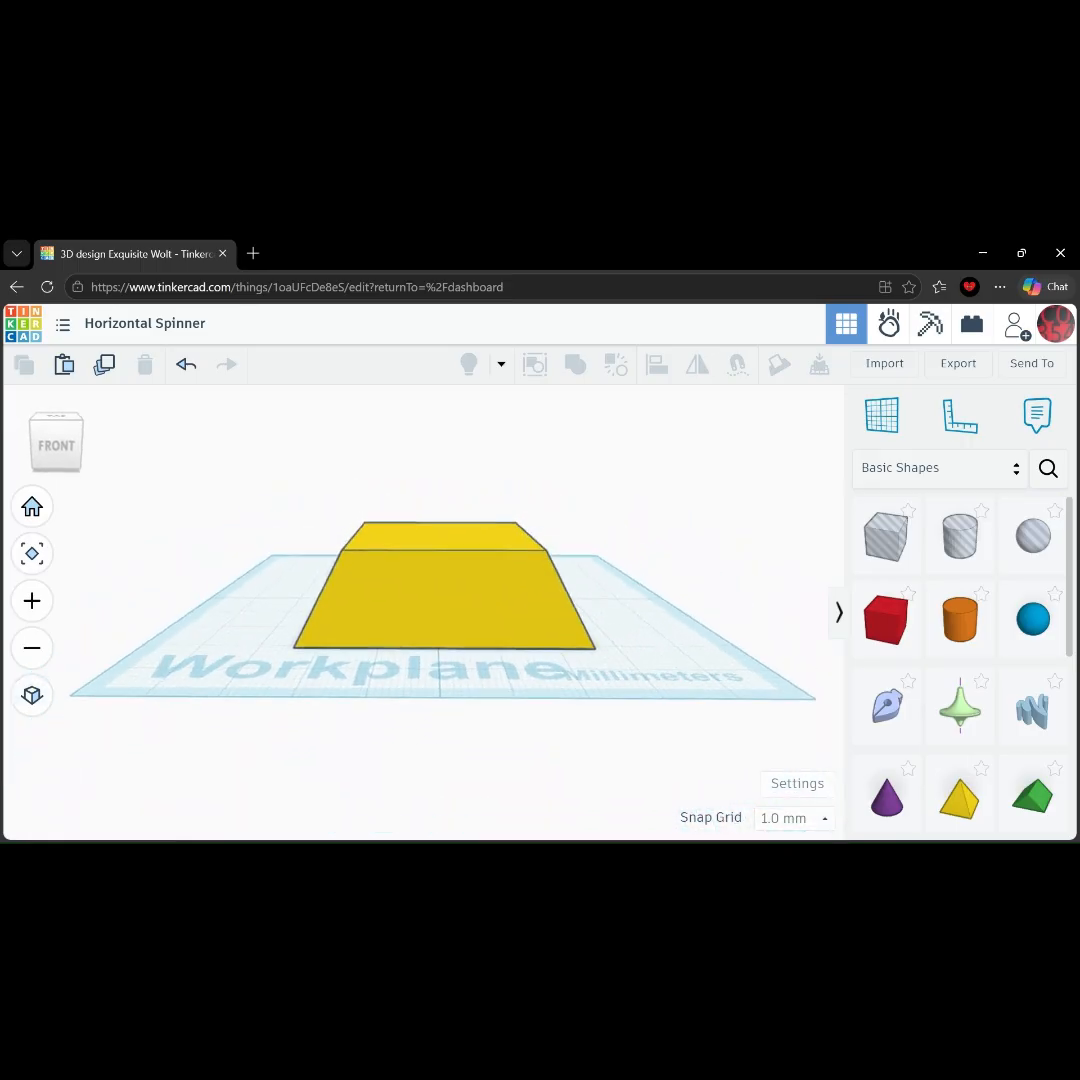
# Place an orange cylinder beside the truncated pyramid and set its sides to 128.
pyautogui.moveTo(960, 535); pyautogui.dragTo(620, 491)
pyautogui.click(670, 433)
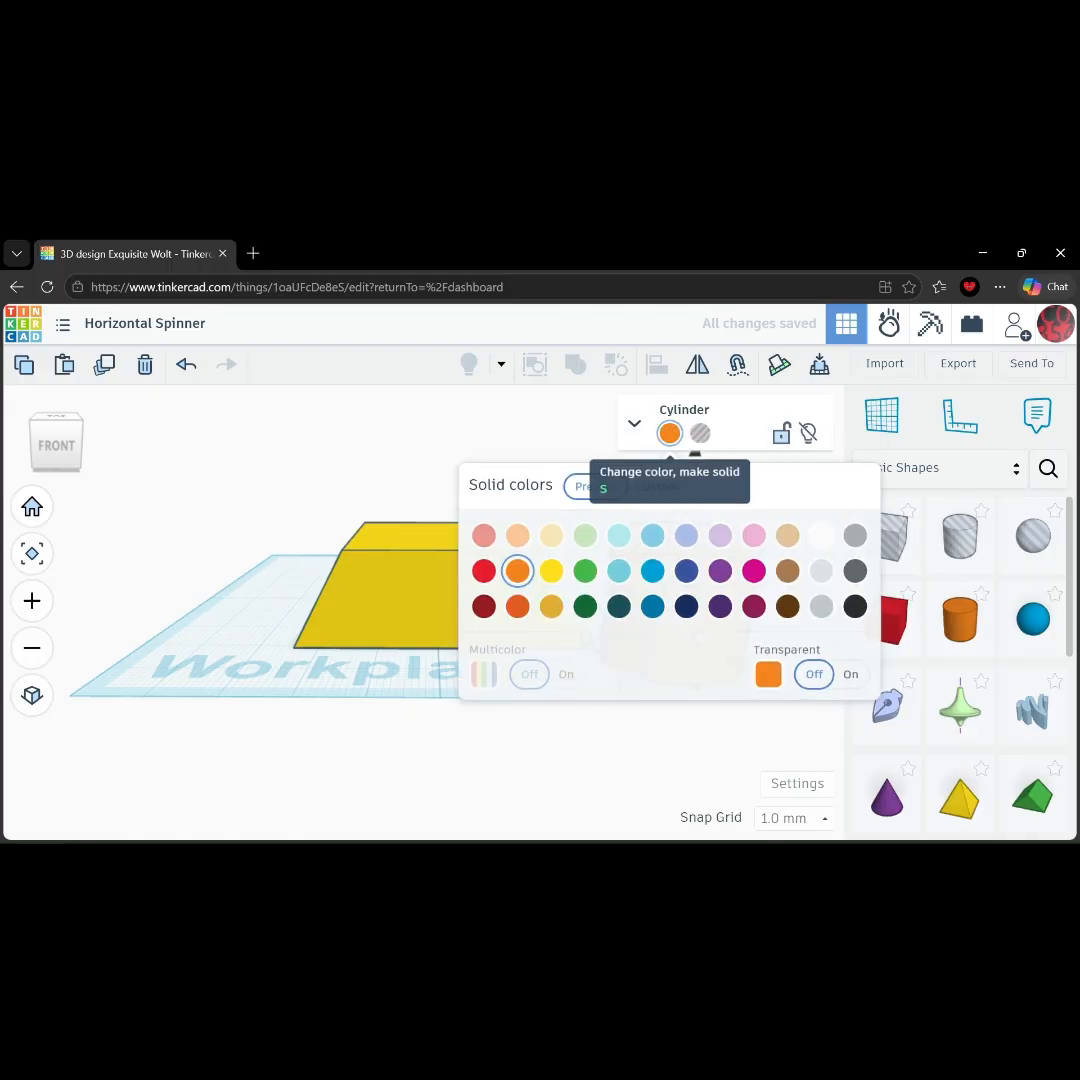
pyautogui.click(634, 424)
pyautogui.moveTo(696, 591); pyautogui.dragTo(803, 591)
pyautogui.click(690, 745)
pyautogui.moveTo(640, 700); pyautogui.dragTo(514, 684, button='middle')
pyautogui.scroll(-2, 514, 684)
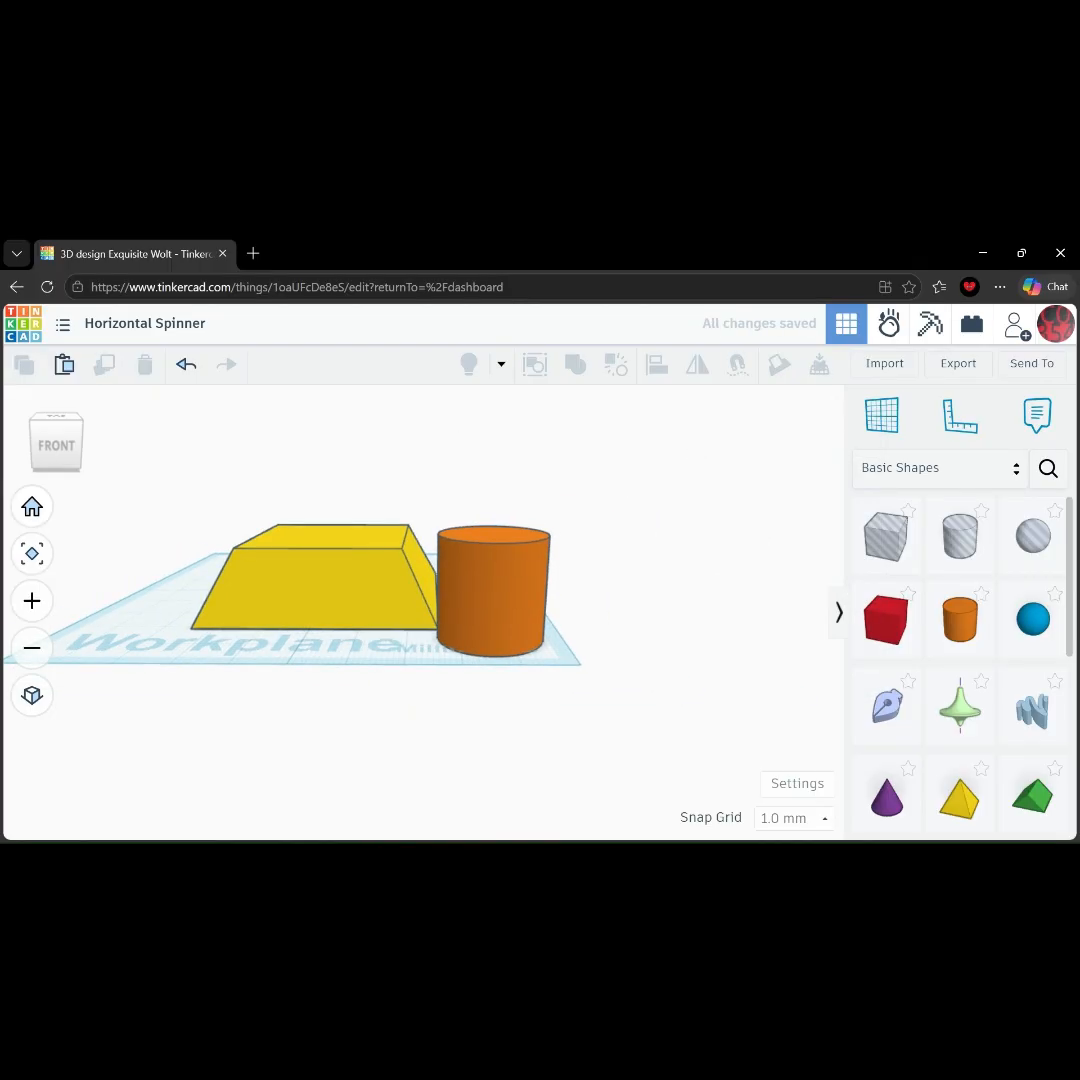
# Rotate the cylinder -90° so it lies on its side, and scale it down slightly in proportion.
pyautogui.moveTo(514, 684); pyautogui.dragTo(514, 712, button='right')
pyautogui.click(495, 625)
pyautogui.moveTo(490, 505); pyautogui.dragTo(415, 580)
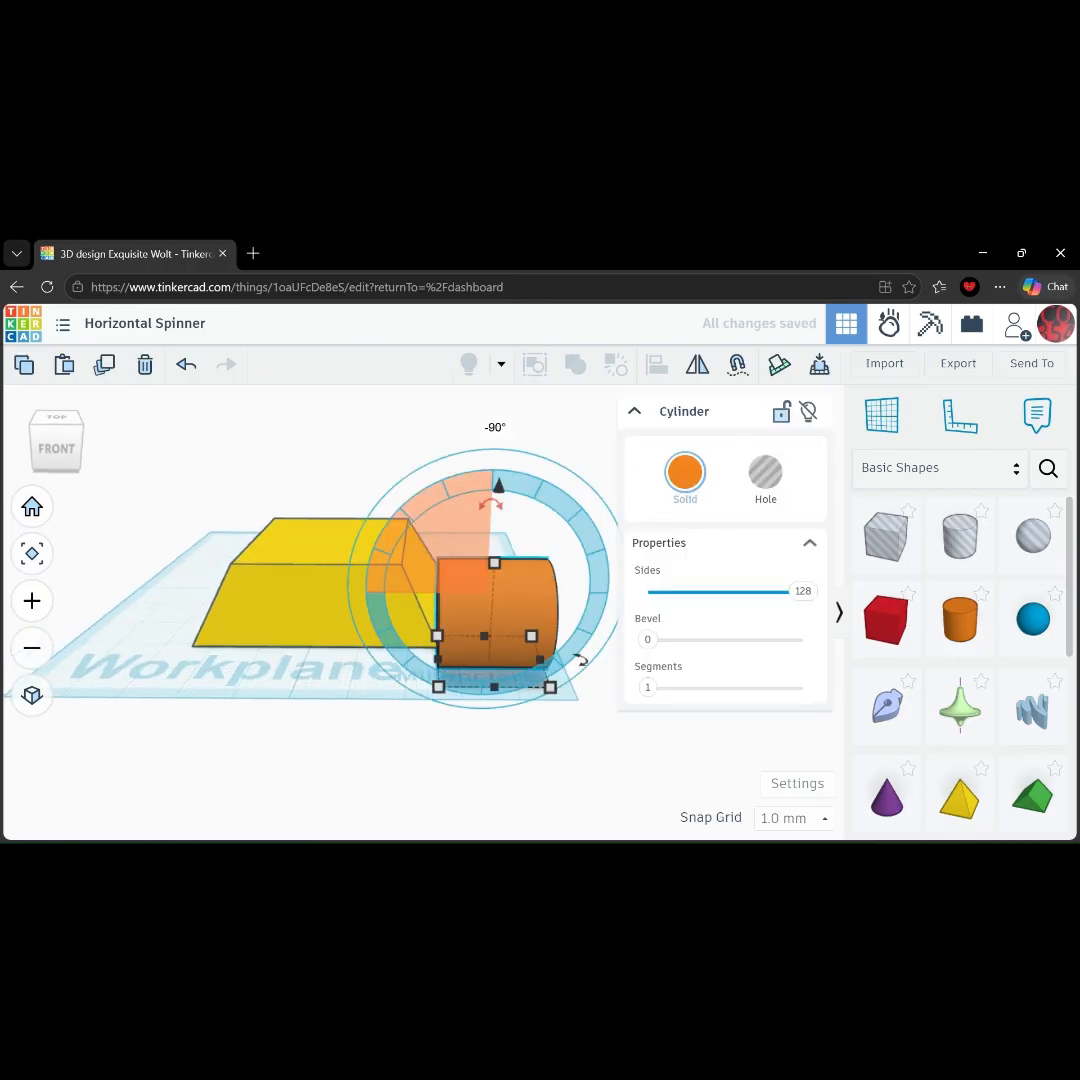
pyautogui.keyDown('shift'); pyautogui.moveTo(494, 563); pyautogui.dragTo(492, 593); pyautogui.keyUp('shift')
# Move the cylinder into the body's front right corner and set its height to 18 mm so it protrudes through the top.
pyautogui.moveTo(520, 600); pyautogui.dragTo(512, 706, button='right')
pyautogui.moveTo(518, 725); pyautogui.dragTo(383, 657)
pyautogui.scroll(1, 385, 655)
pyautogui.moveTo(384, 635); pyautogui.dragTo(445, 645, button='middle')
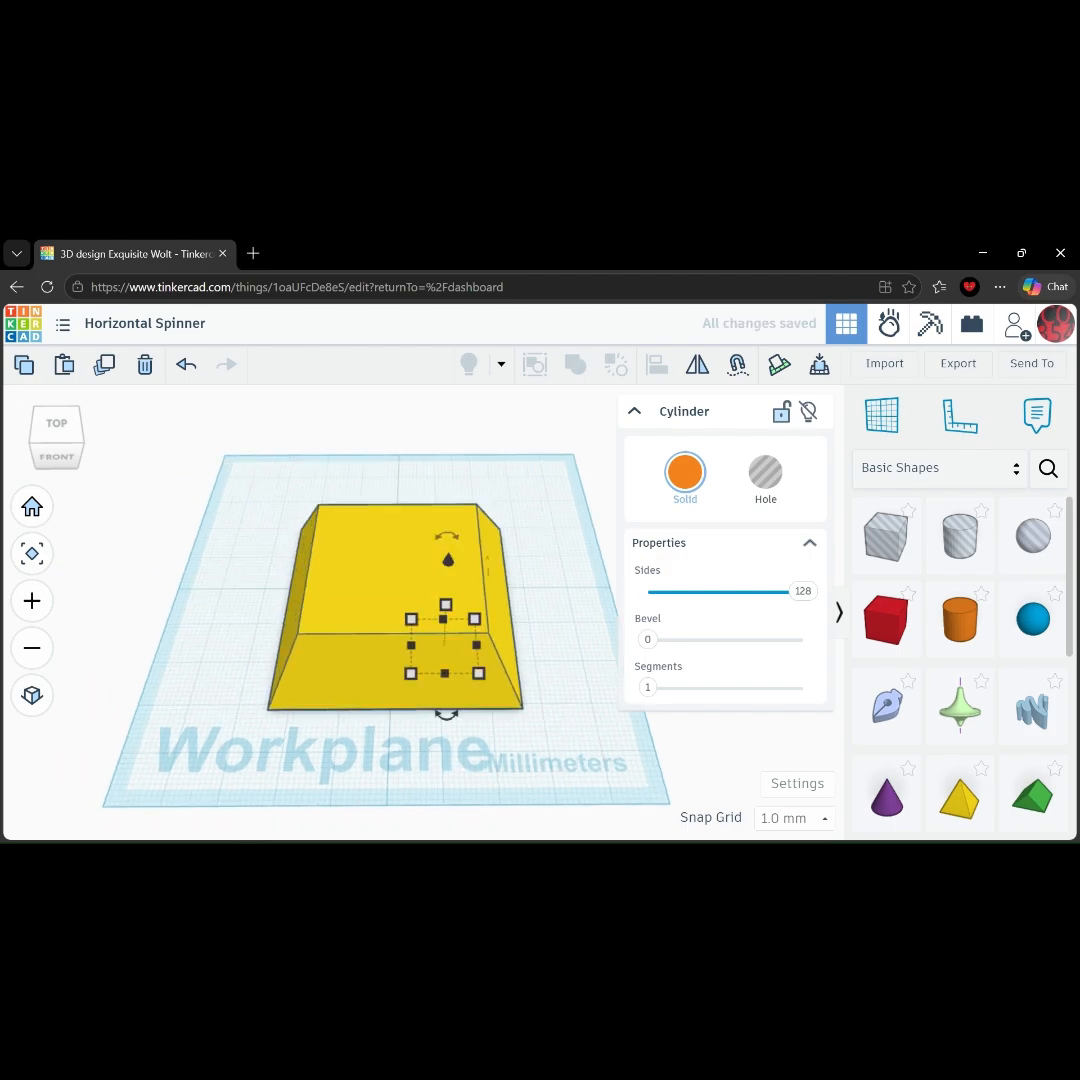
pyautogui.moveTo(445, 645)
pyautogui.mouseDown(button='right')
pyautogui.moveTo(453, 710)
pyautogui.moveTo(454, 612)
pyautogui.mouseUp(button='right')
pyautogui.moveTo(453, 586)
pyautogui.mouseDown()
pyautogui.moveTo(453, 557)
pyautogui.moveTo(455, 572)
pyautogui.mouseUp()
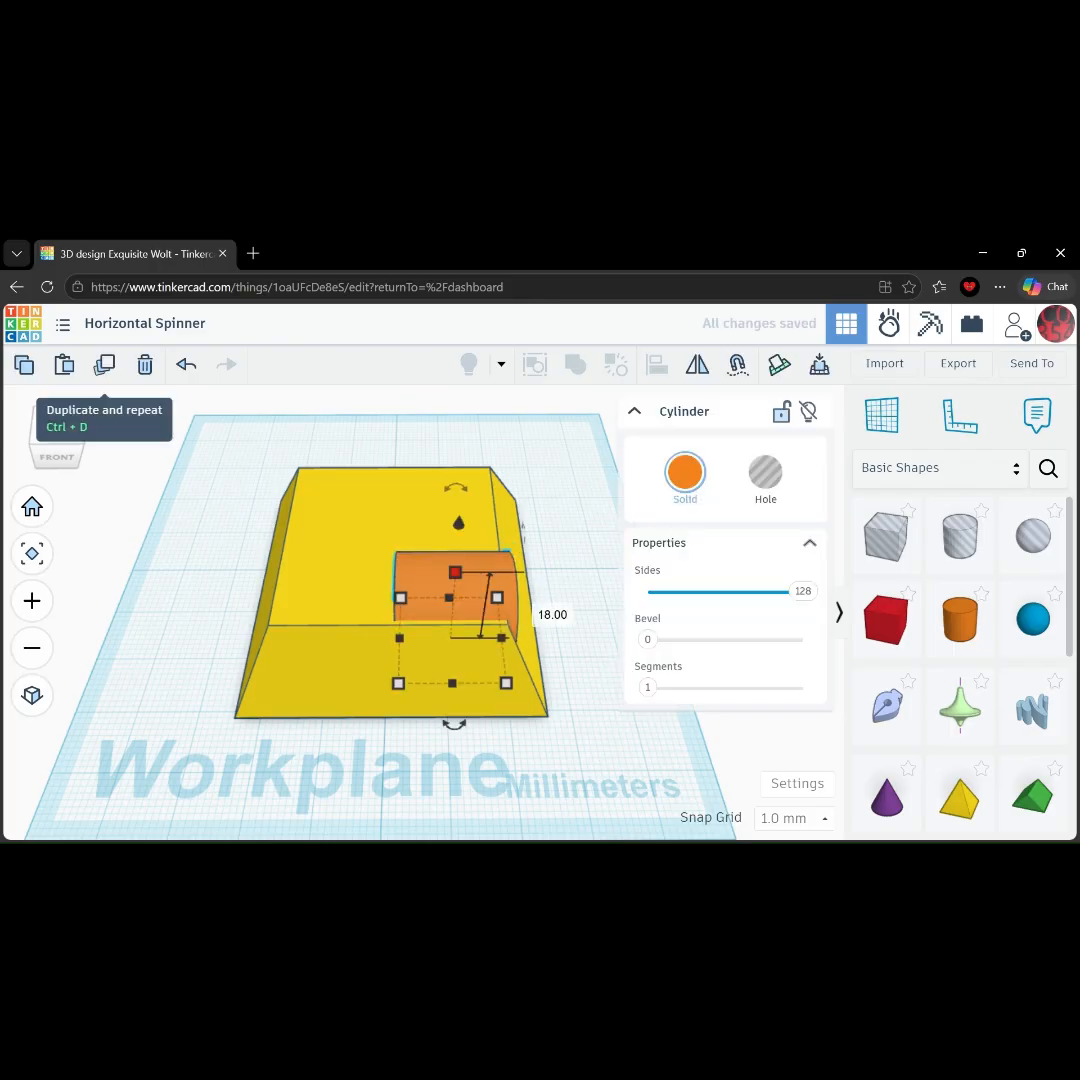
# Duplicate the cylinder and move the copy about 20 mm toward the back of the body.
pyautogui.click(104, 364)
pyautogui.hotkey('shift', 'Up')
pyautogui.press('Up')
pyautogui.press('Up')
pyautogui.press('Up')
pyautogui.press('Up')
pyautogui.press('Up')
pyautogui.press('Up')
pyautogui.press('Up')
pyautogui.press('Up')
pyautogui.press('Up')
pyautogui.press('Up')
pyautogui.press('Up')
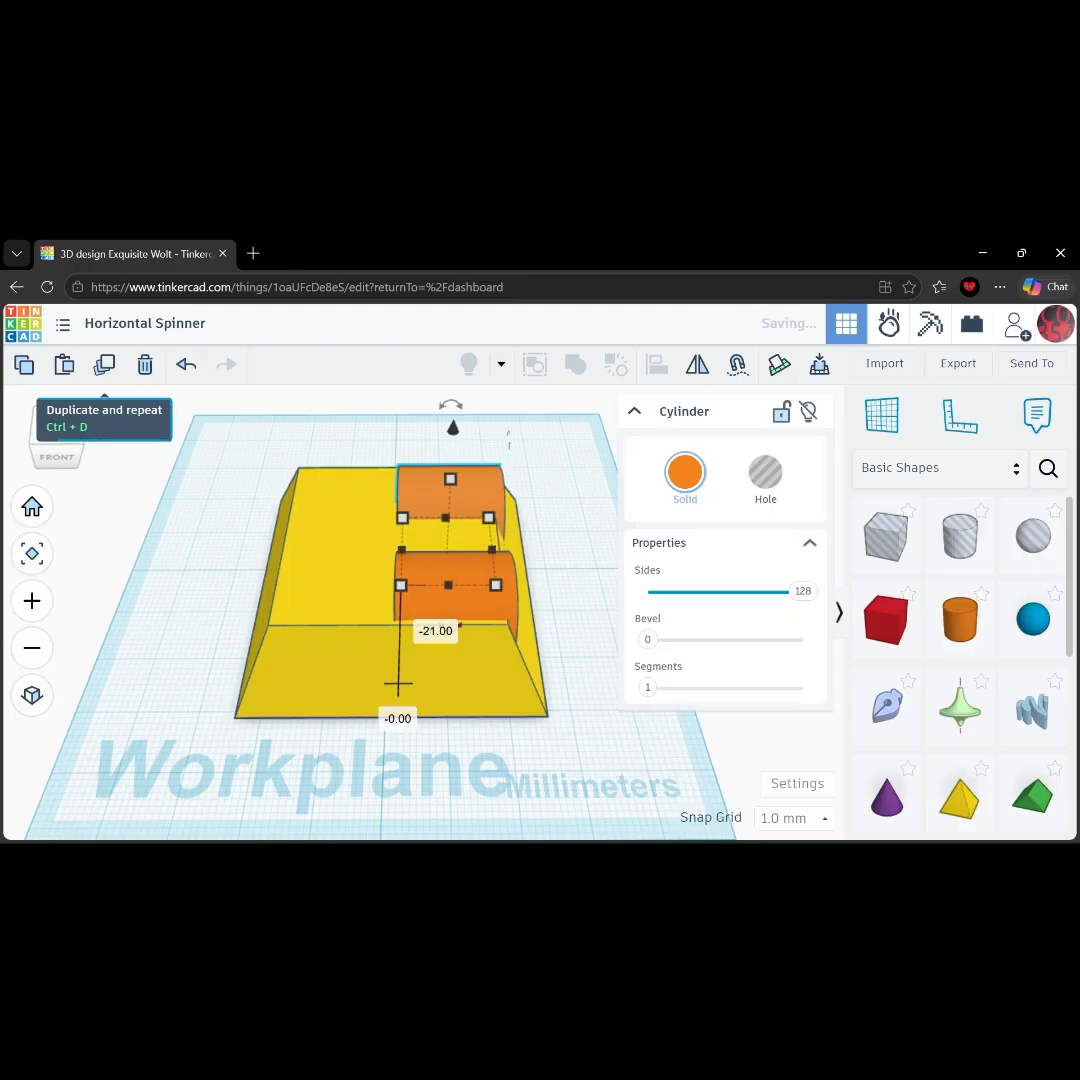
pyautogui.moveTo(104, 370)
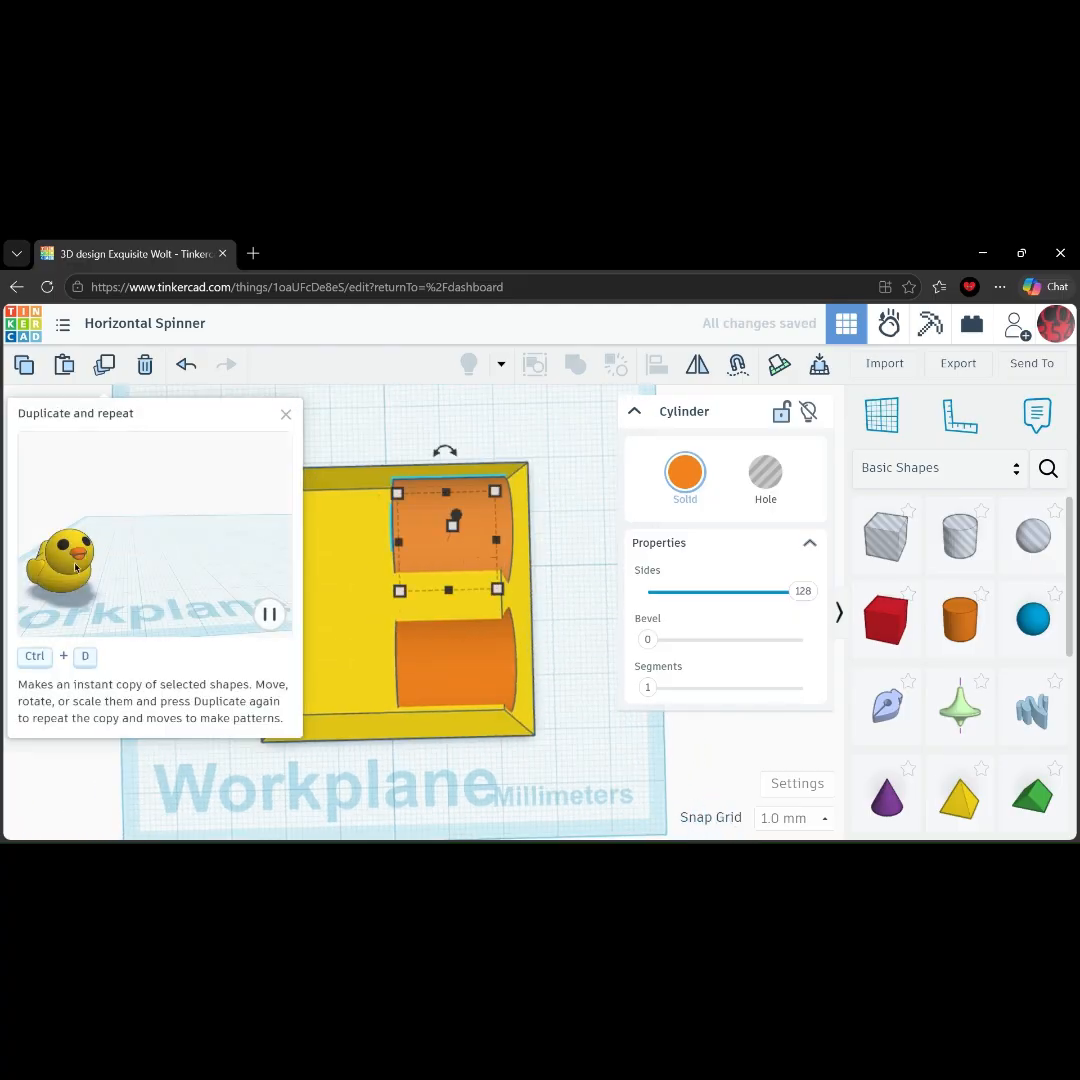
pyautogui.press('Down')
pyautogui.press('Down')
pyautogui.press('Up')
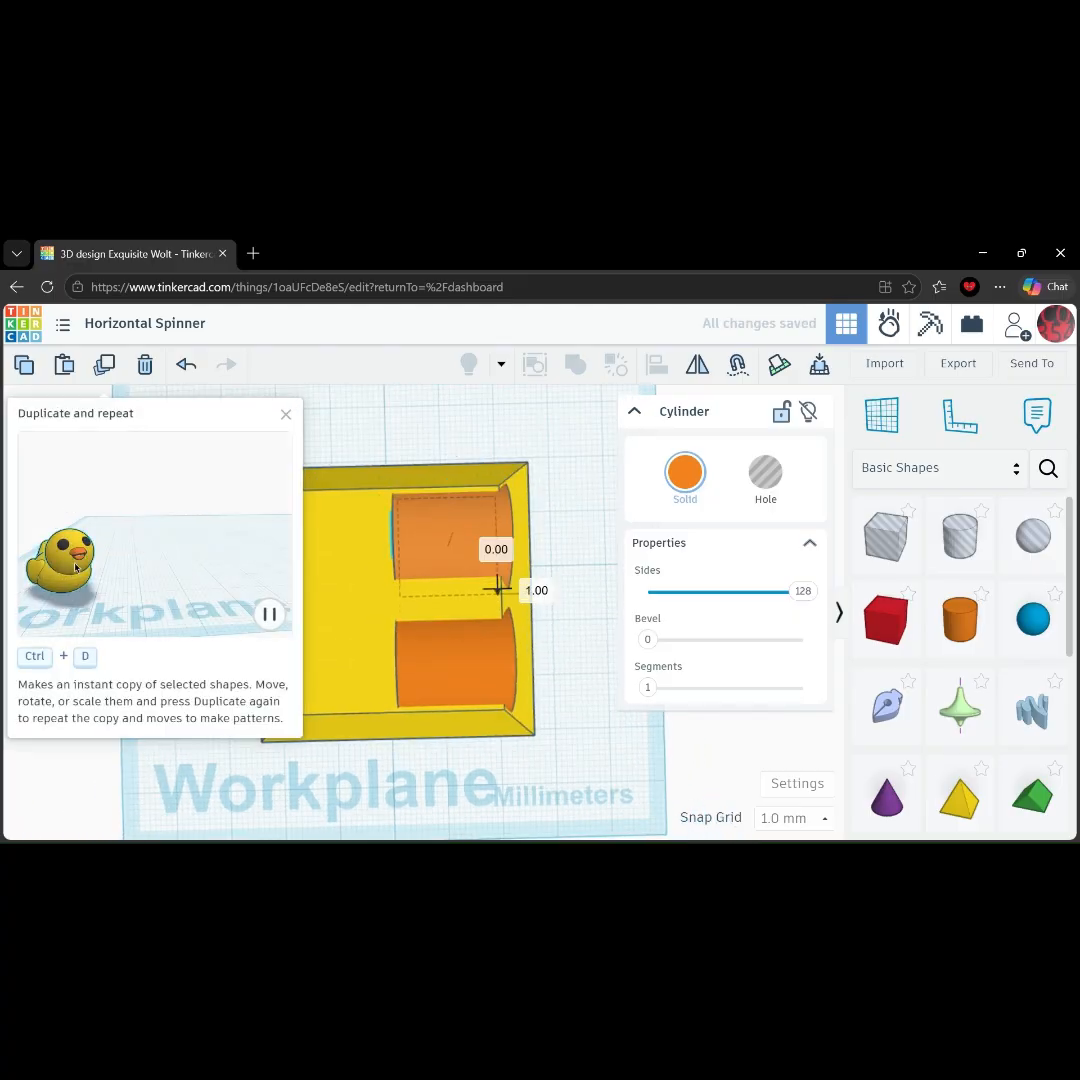
# Duplicate both cylinders and place the copies on the body's left half, end to end with the originals.
pyautogui.keyDown('shift'); pyautogui.click(455, 640); pyautogui.keyUp('shift')
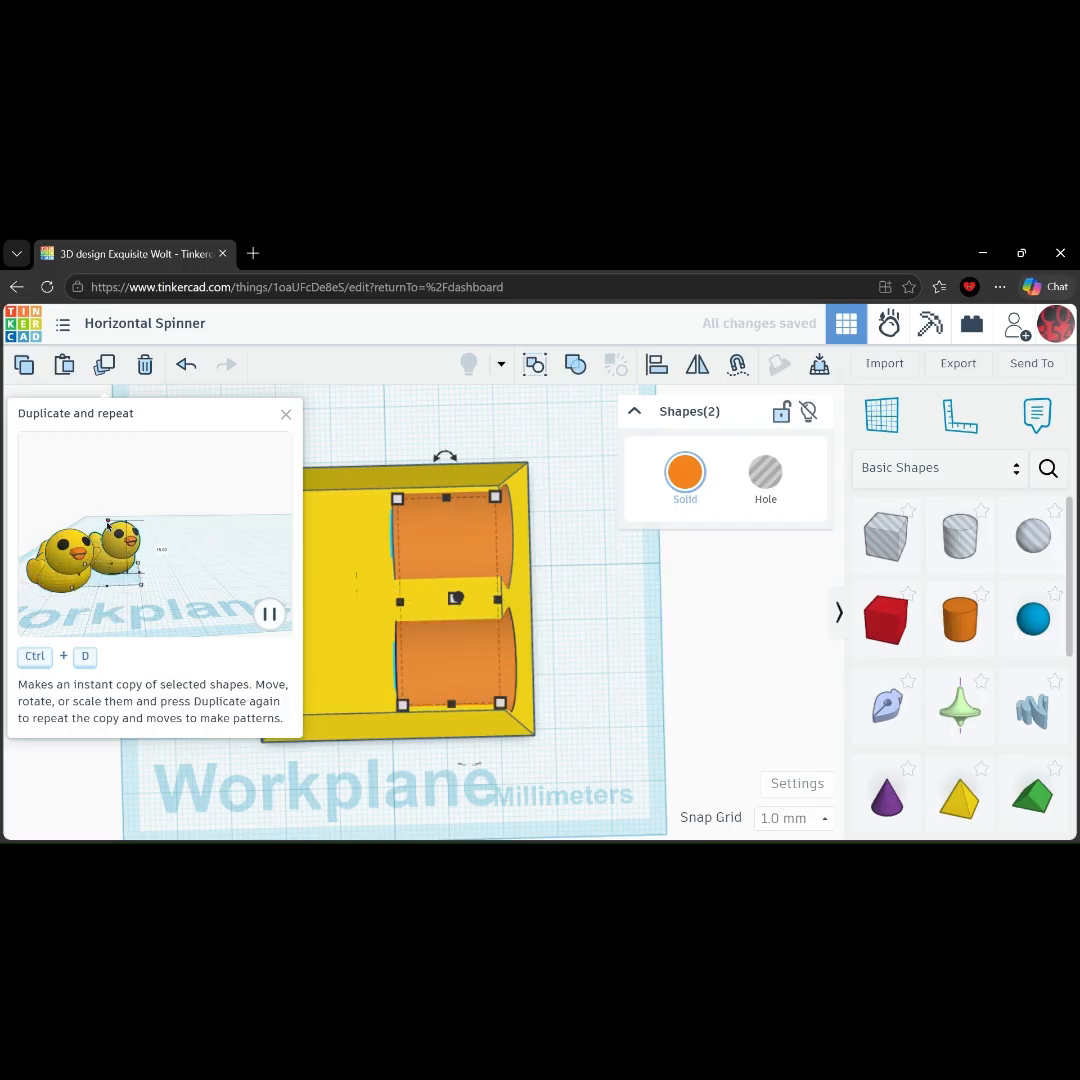
pyautogui.hotkey('ctrl', 'd')
pyautogui.hotkey('shift', 'Up')
pyautogui.hotkey('shift', 'Up')
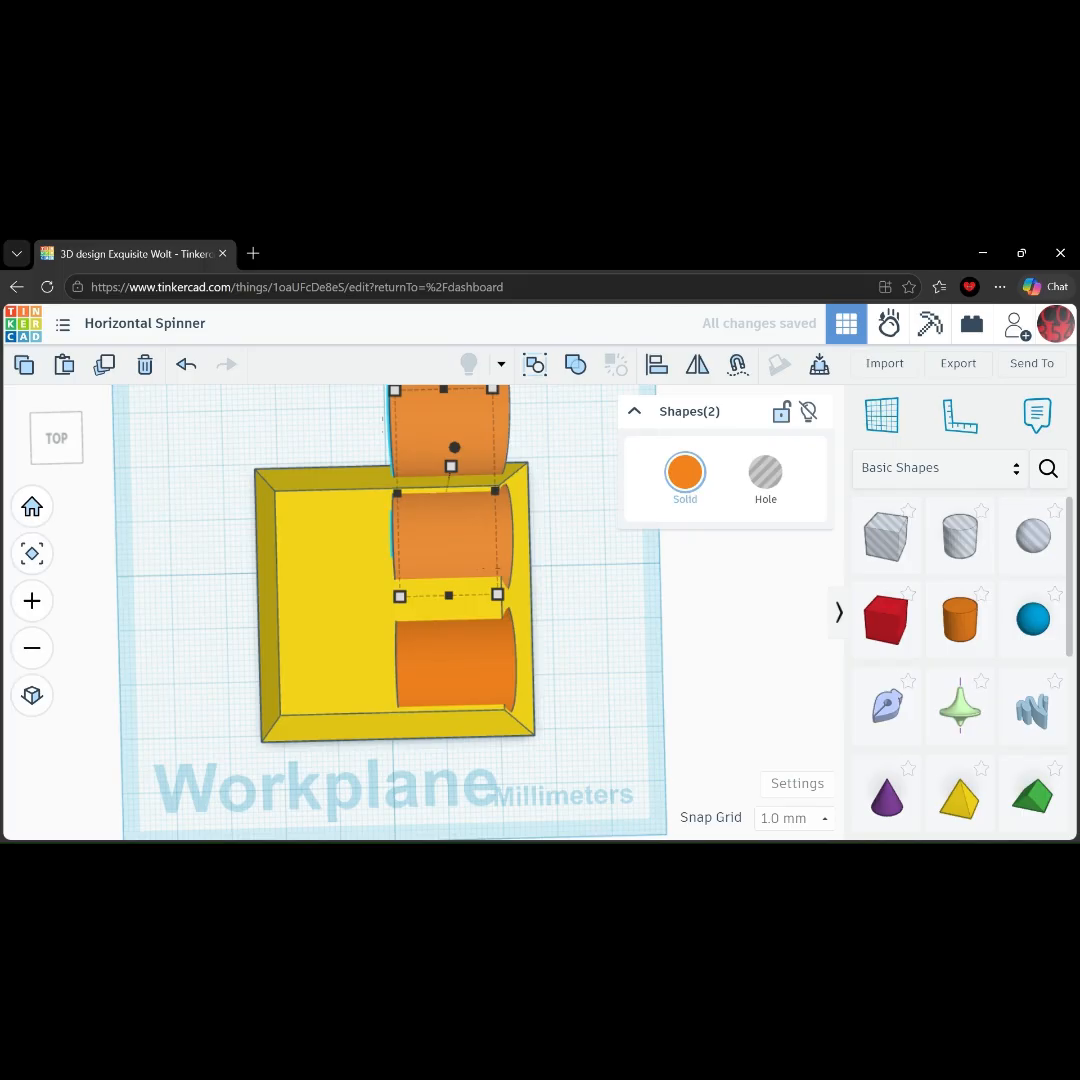
pyautogui.moveTo(491, 570); pyautogui.dragTo(383, 695)
pyautogui.moveTo(340, 602); pyautogui.dragTo(340, 590)
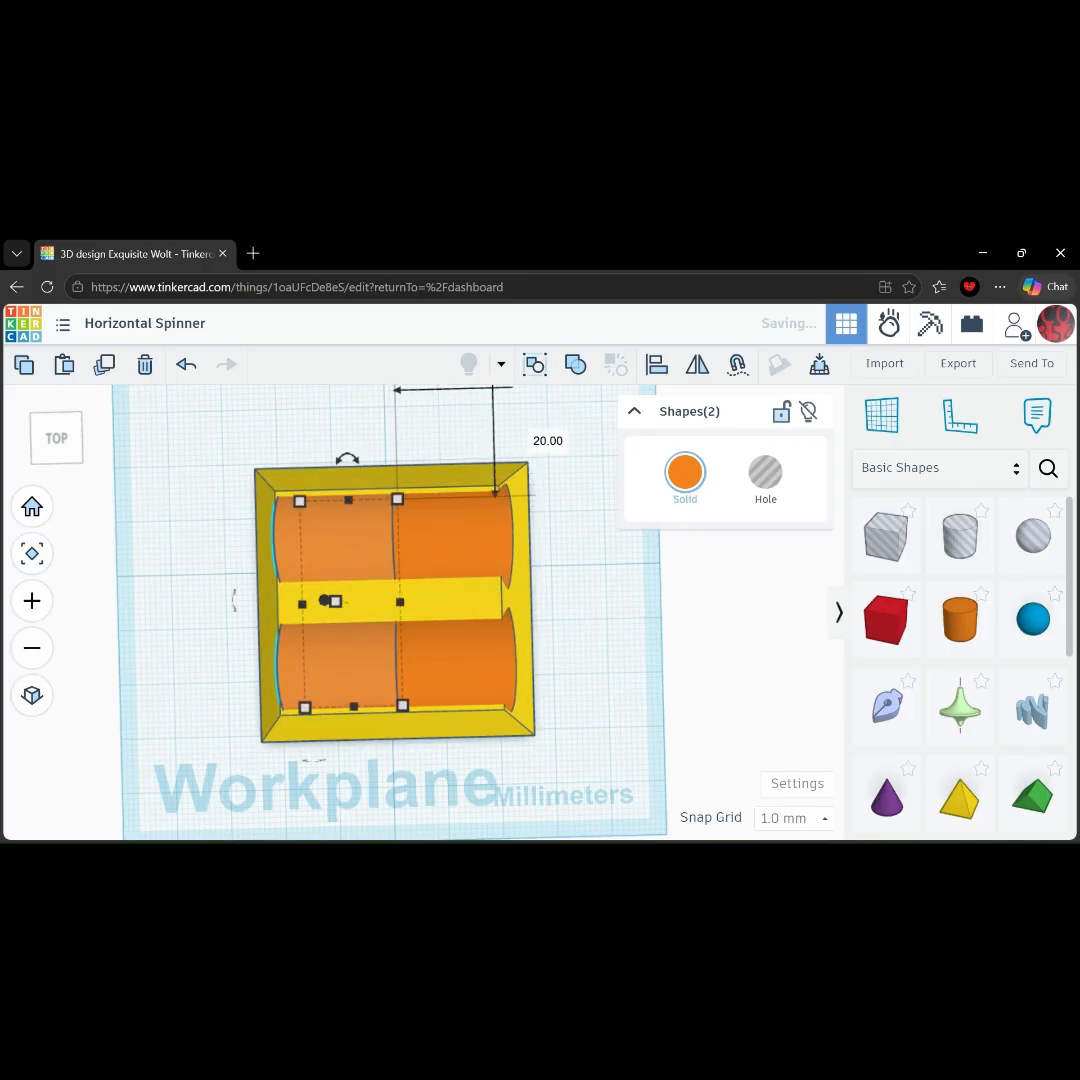
# Select all four cylinders and lower them so they sit deeper in the body's top surface.
pyautogui.moveTo(340, 590); pyautogui.dragTo(350, 512, button='right')
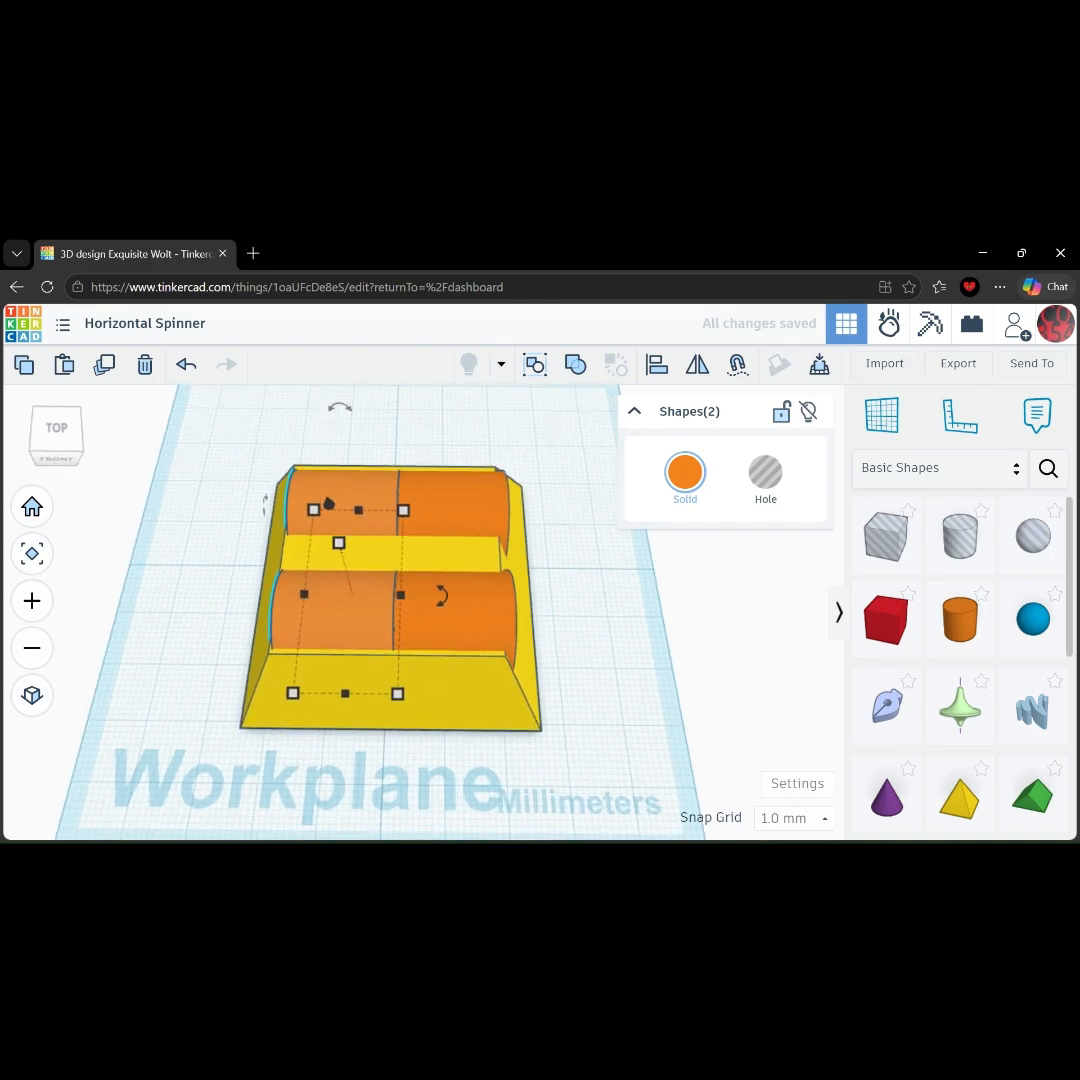
pyautogui.keyDown('shift'); pyautogui.click(450, 504); pyautogui.keyUp('shift')
pyautogui.keyDown('shift'); pyautogui.click(455, 610); pyautogui.keyUp('shift')
pyautogui.moveTo(393, 504); pyautogui.dragTo(394, 547)
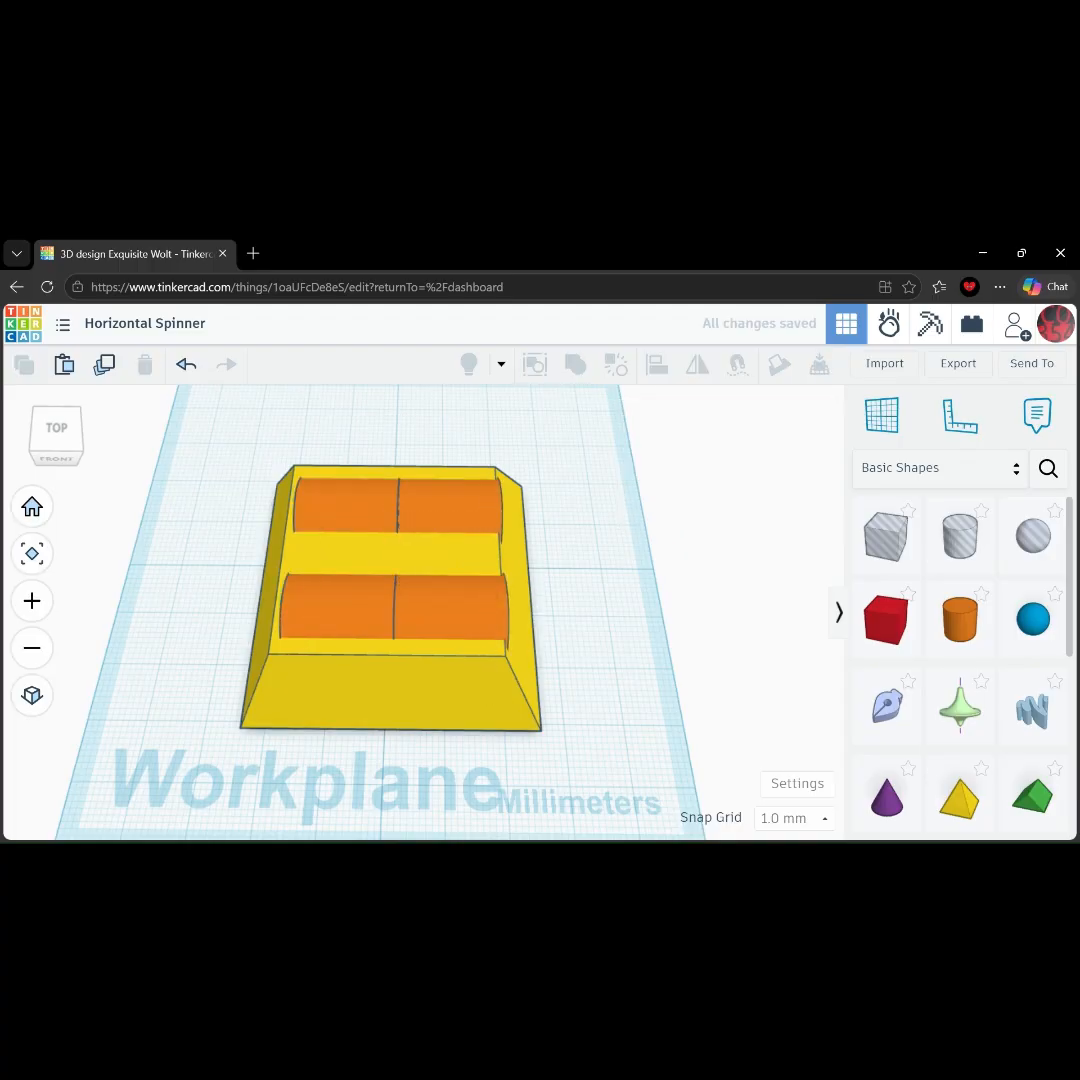
# Shift all four cylinders slightly left to center them on the body, and select only the front right cylinder.
pyautogui.scroll(1, 394, 600)
pyautogui.moveTo(394, 600); pyautogui.dragTo(472, 600, button='middle')
pyautogui.click(424, 607)
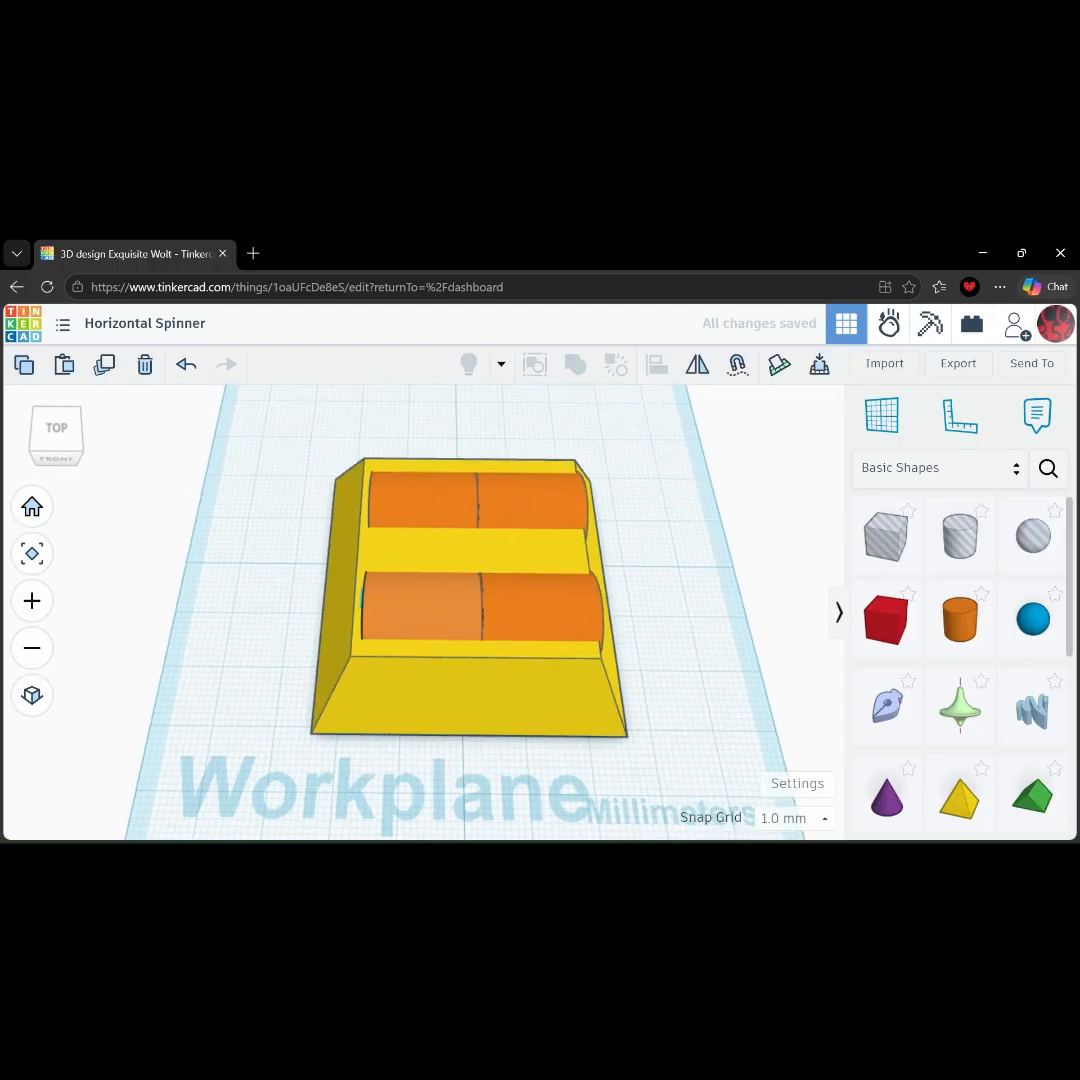
pyautogui.keyDown('shift'); pyautogui.click(541, 608); pyautogui.keyUp('shift')
pyautogui.keyDown('shift'); pyautogui.click(489, 509); pyautogui.keyUp('shift')
pyautogui.moveTo(425, 503); pyautogui.dragTo(419, 503)
pyautogui.moveTo(690, 640); pyautogui.dragTo(690, 635, button='right')
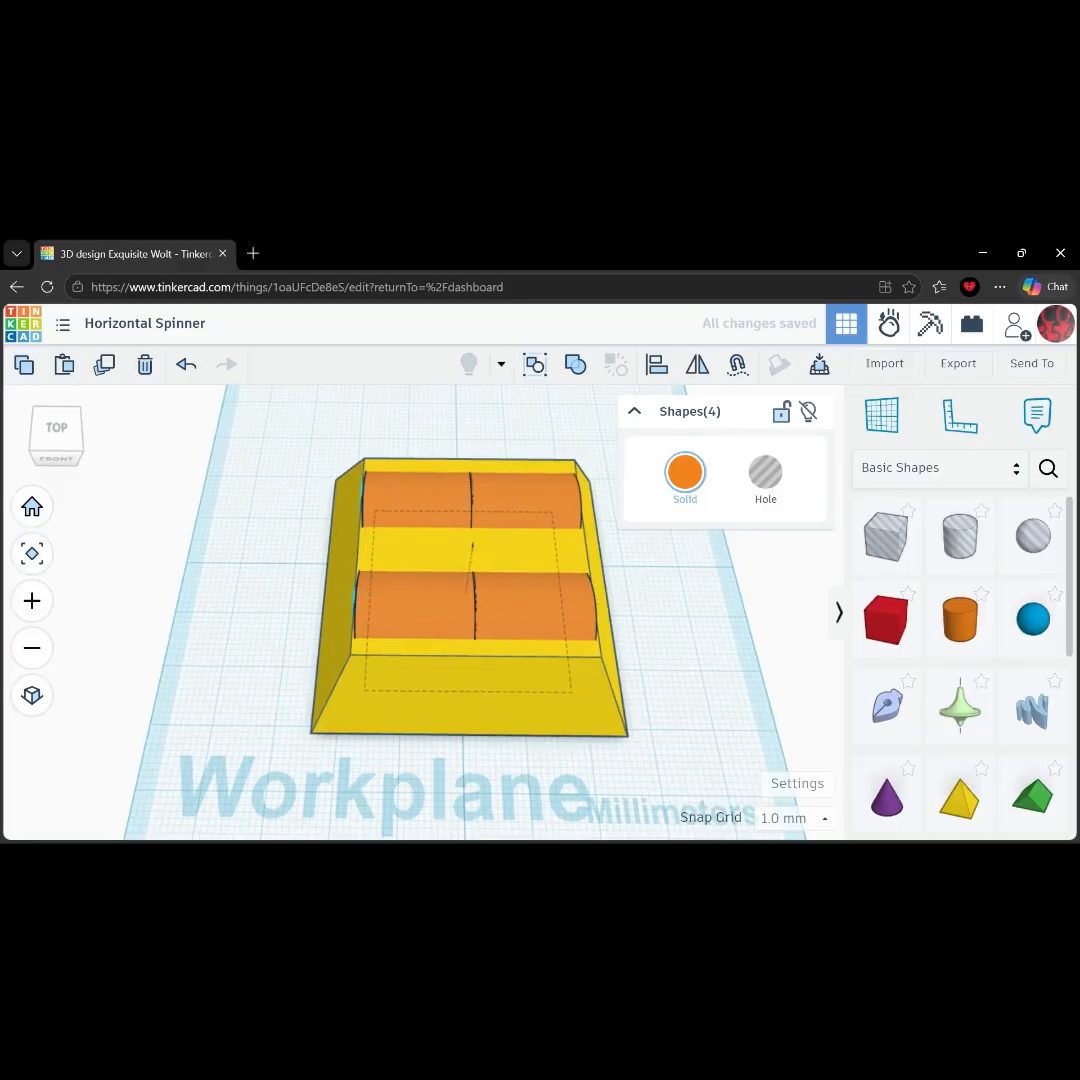
pyautogui.click(690, 635)
pyautogui.click(535, 606)
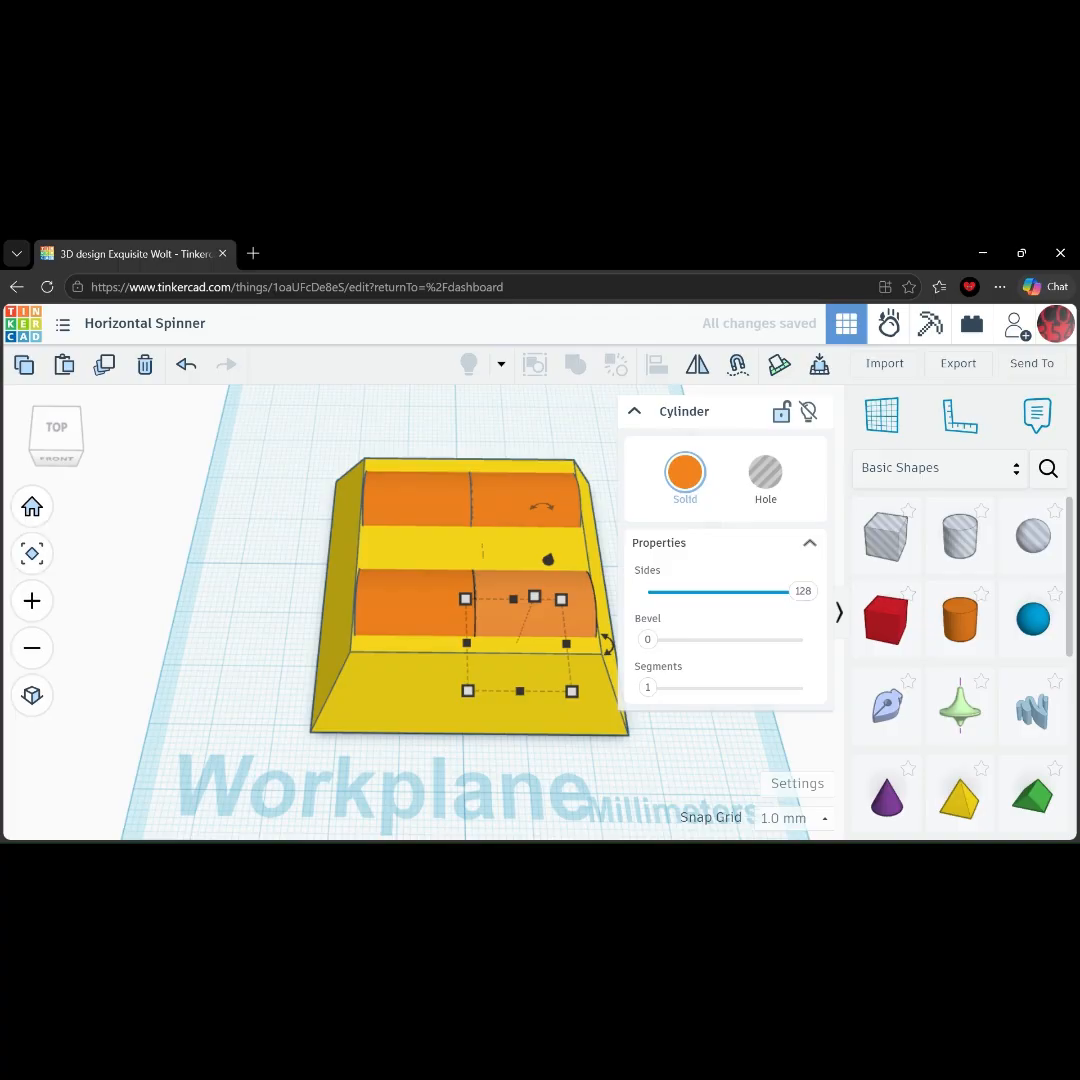
# Set the front right cylinder's height to 13 mm.
pyautogui.moveTo(534, 596)
pyautogui.mouseDown()
pyautogui.moveTo(529, 609)
pyautogui.moveTo(533, 600)
pyautogui.mouseUp()
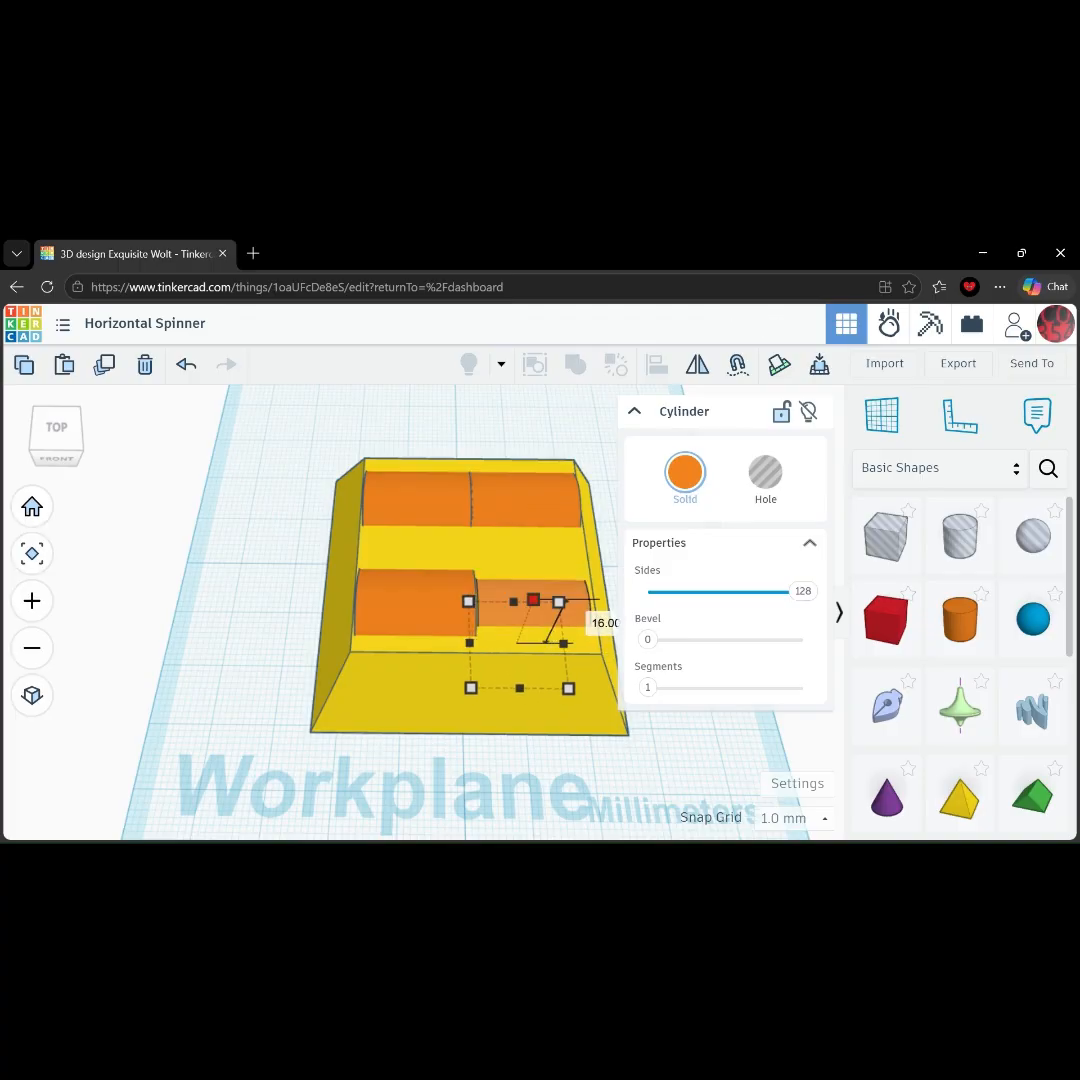
pyautogui.click(604, 623)
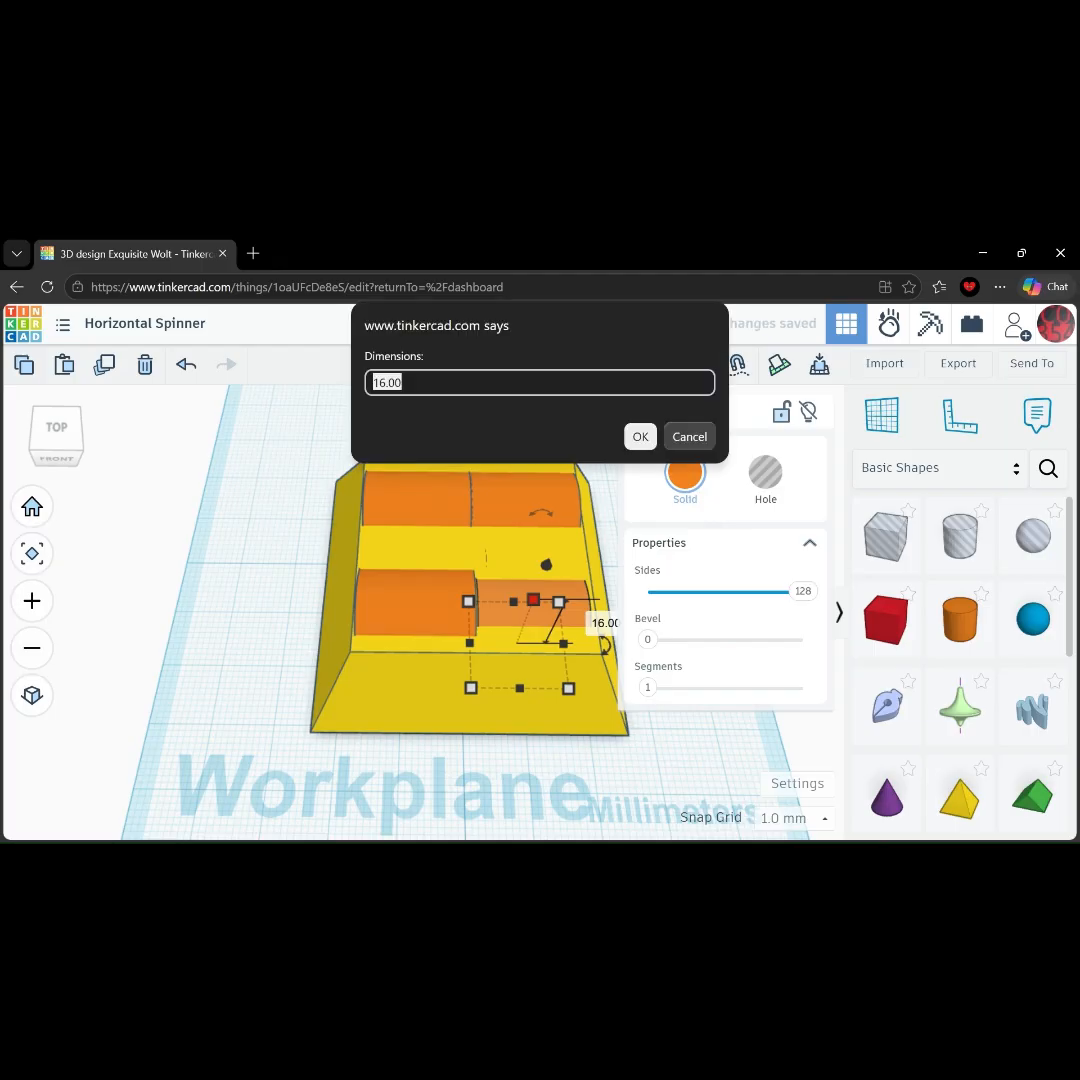
pyautogui.press('Return')
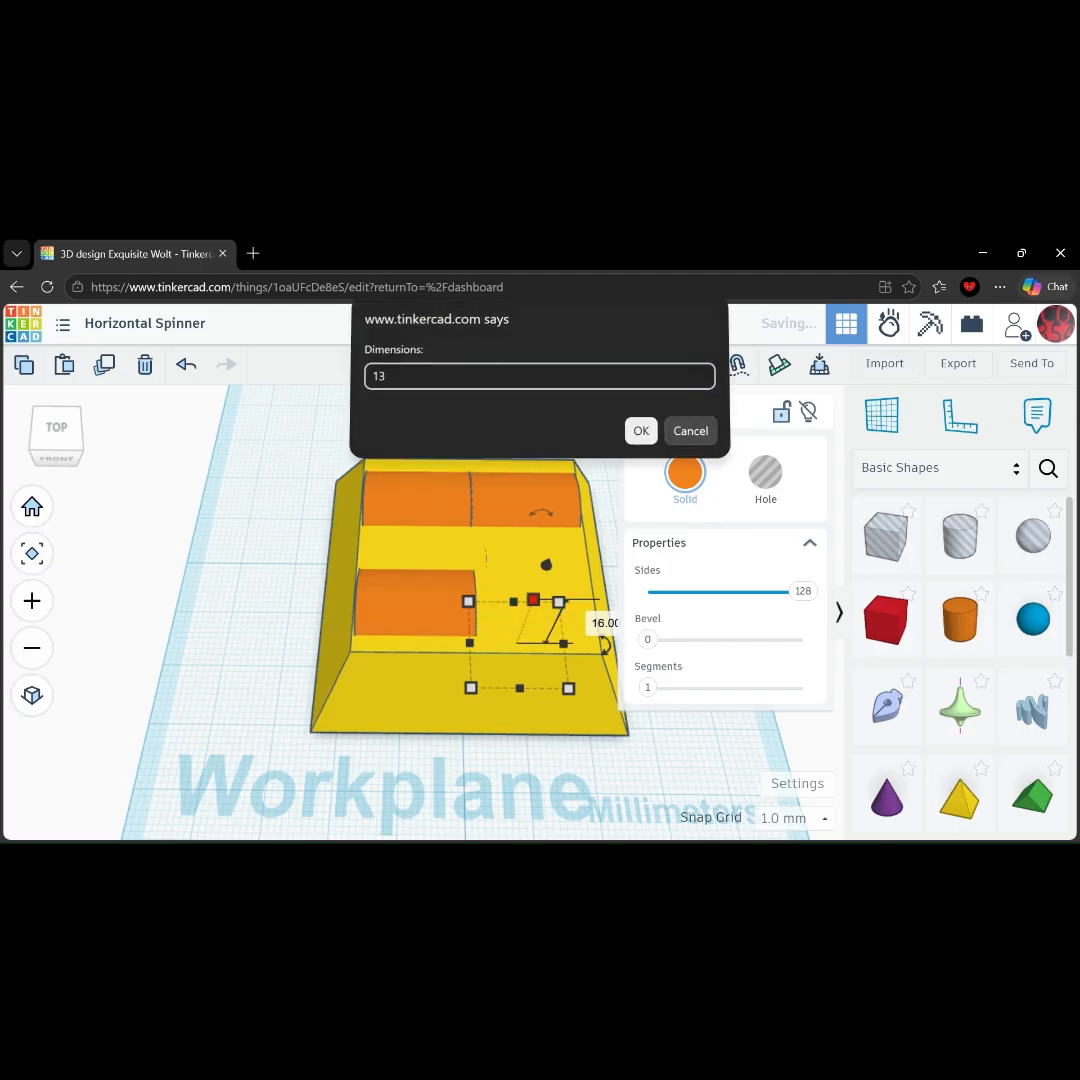
pyautogui.keyDown('shift'); pyautogui.click(416, 604); pyautogui.keyUp('shift')
pyautogui.press('Escape')
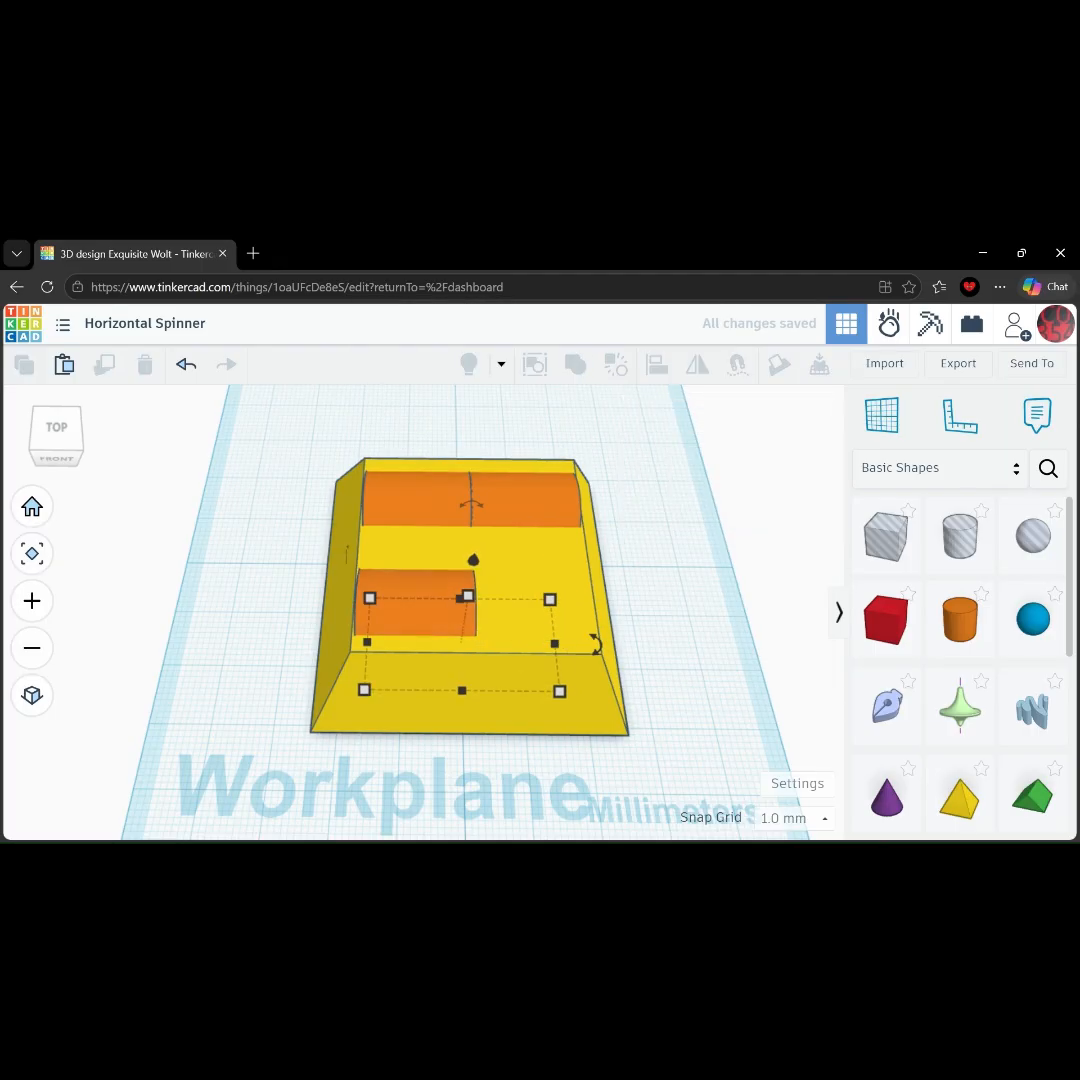
# Reduce the front left cylinder's height so it no longer protrudes through the body's top surface.
pyautogui.click(416, 604)
pyautogui.moveTo(416, 596)
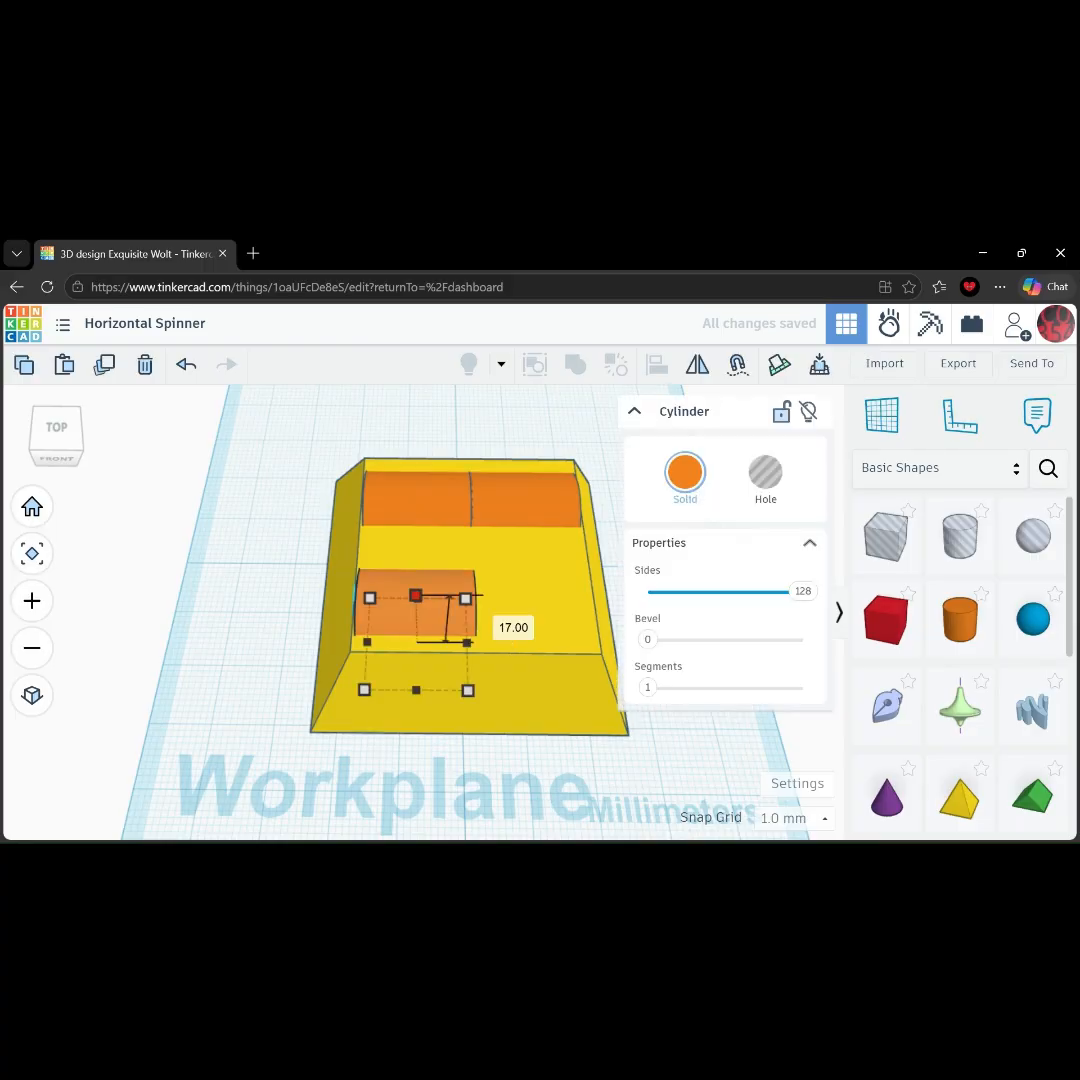
pyautogui.moveTo(416, 596); pyautogui.dragTo(417, 605)
pyautogui.press('Escape')
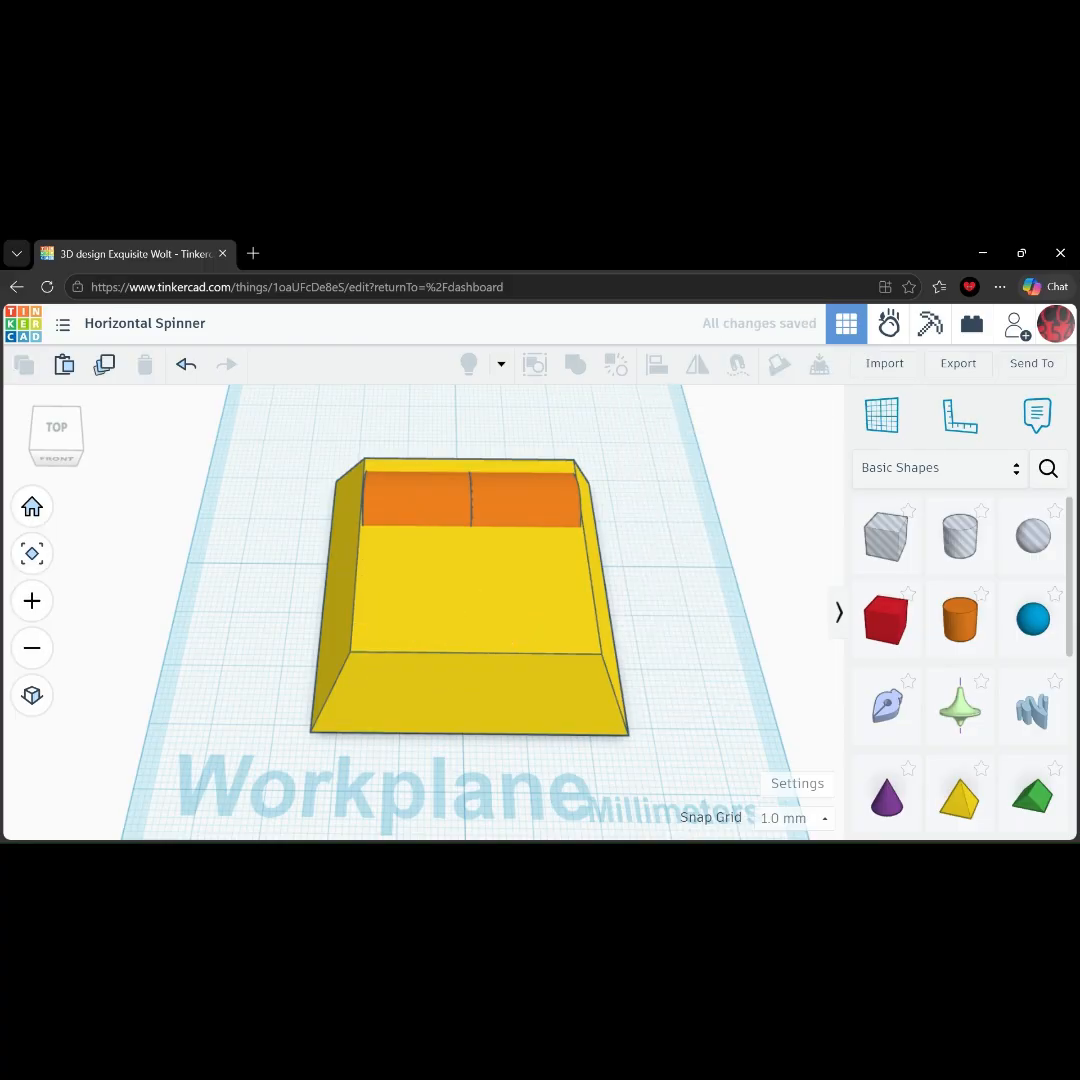
# Set the back left cylinder's height to 13 mm.
pyautogui.click(417, 495)
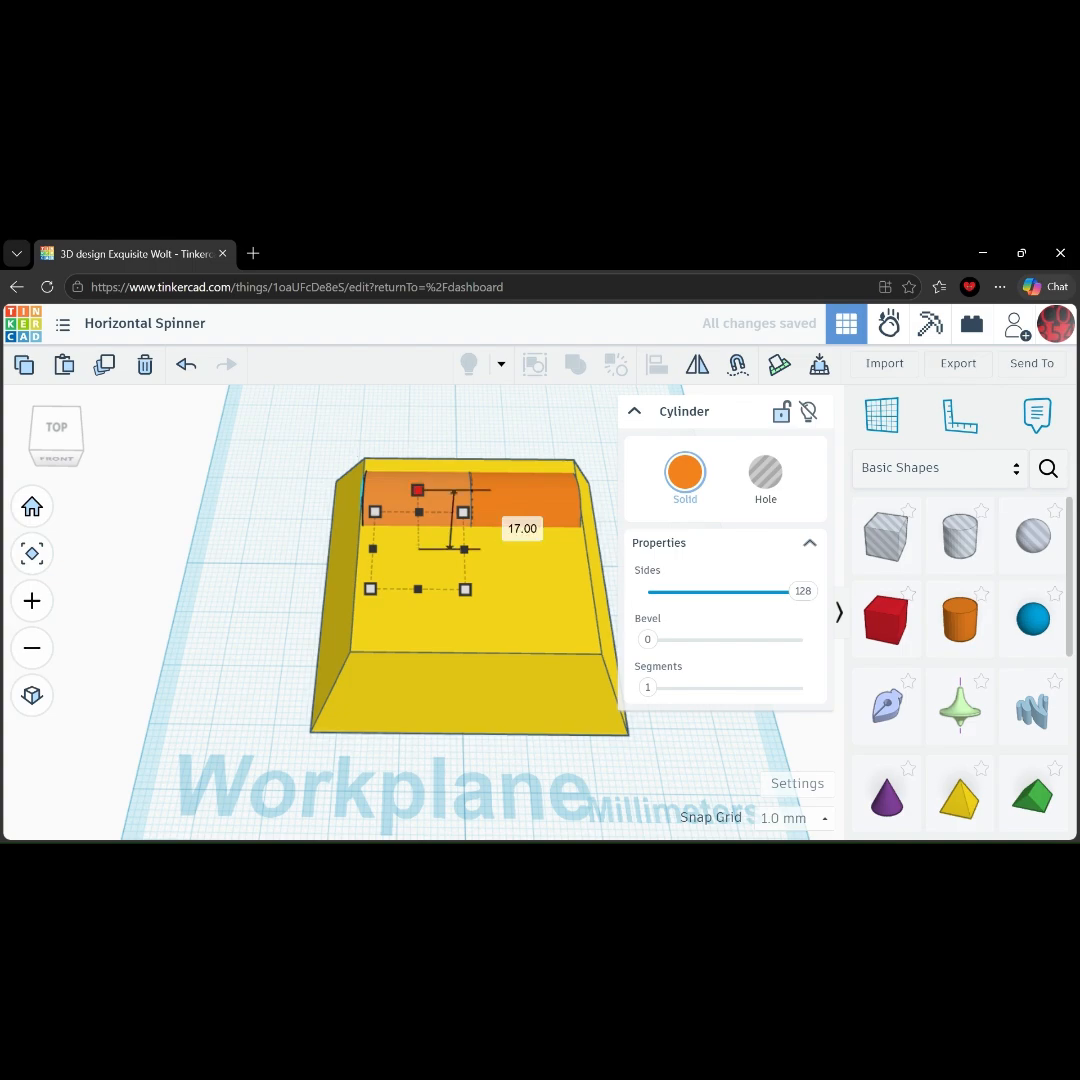
pyautogui.click(508, 522)
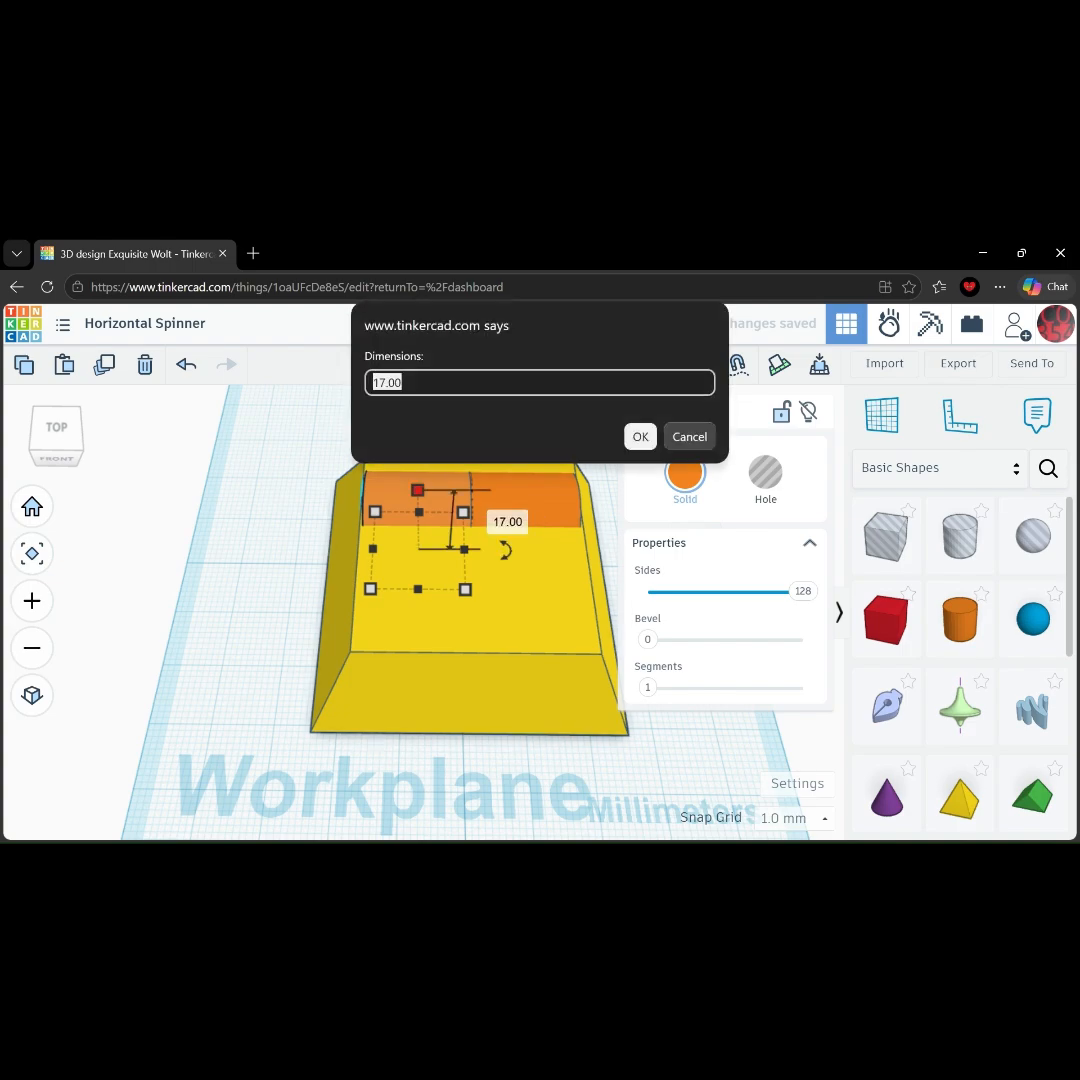
pyautogui.write('13')
pyautogui.press('Return')
pyautogui.click(520, 425)
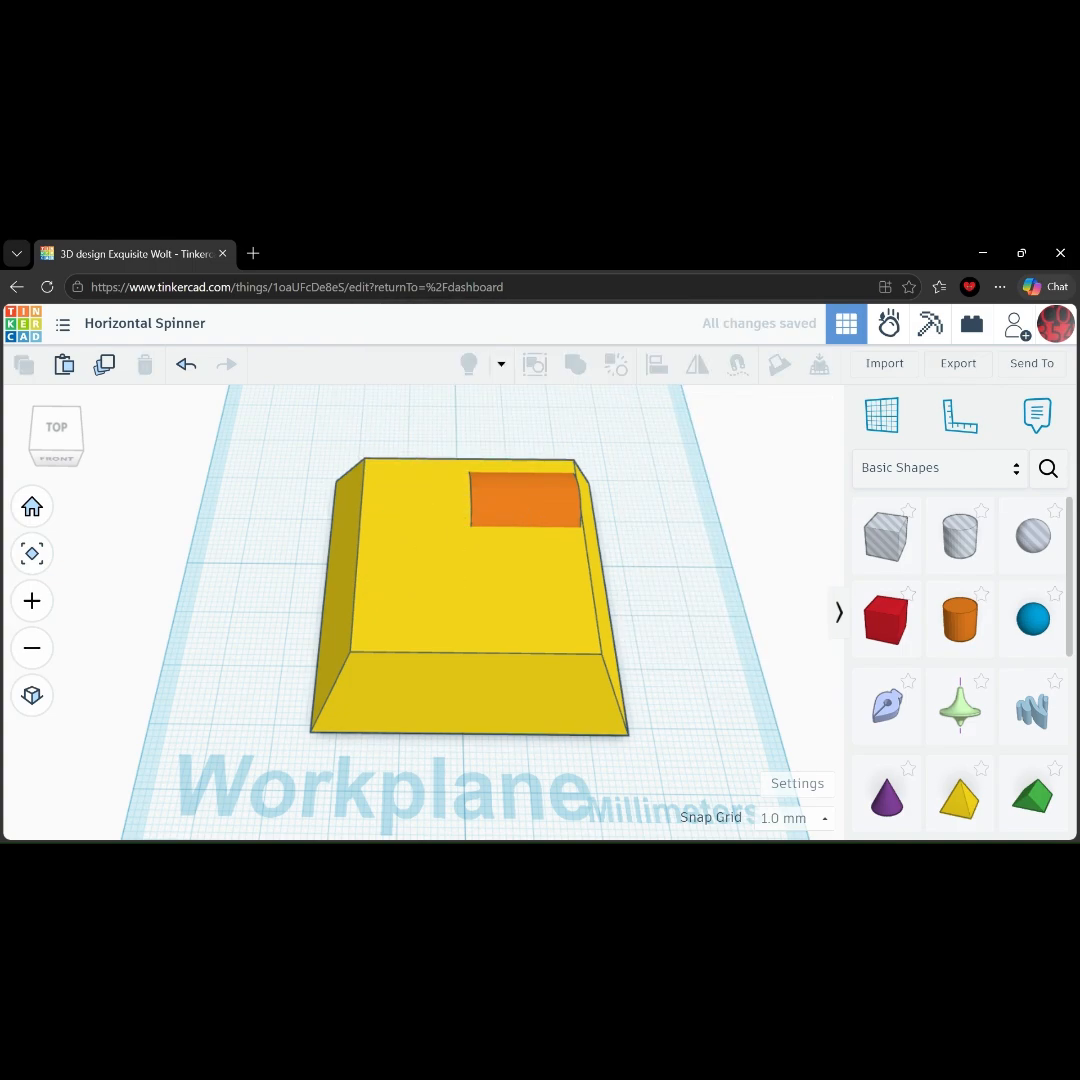
# Set the back right cylinder's height to 13 mm.
pyautogui.click(526, 502)
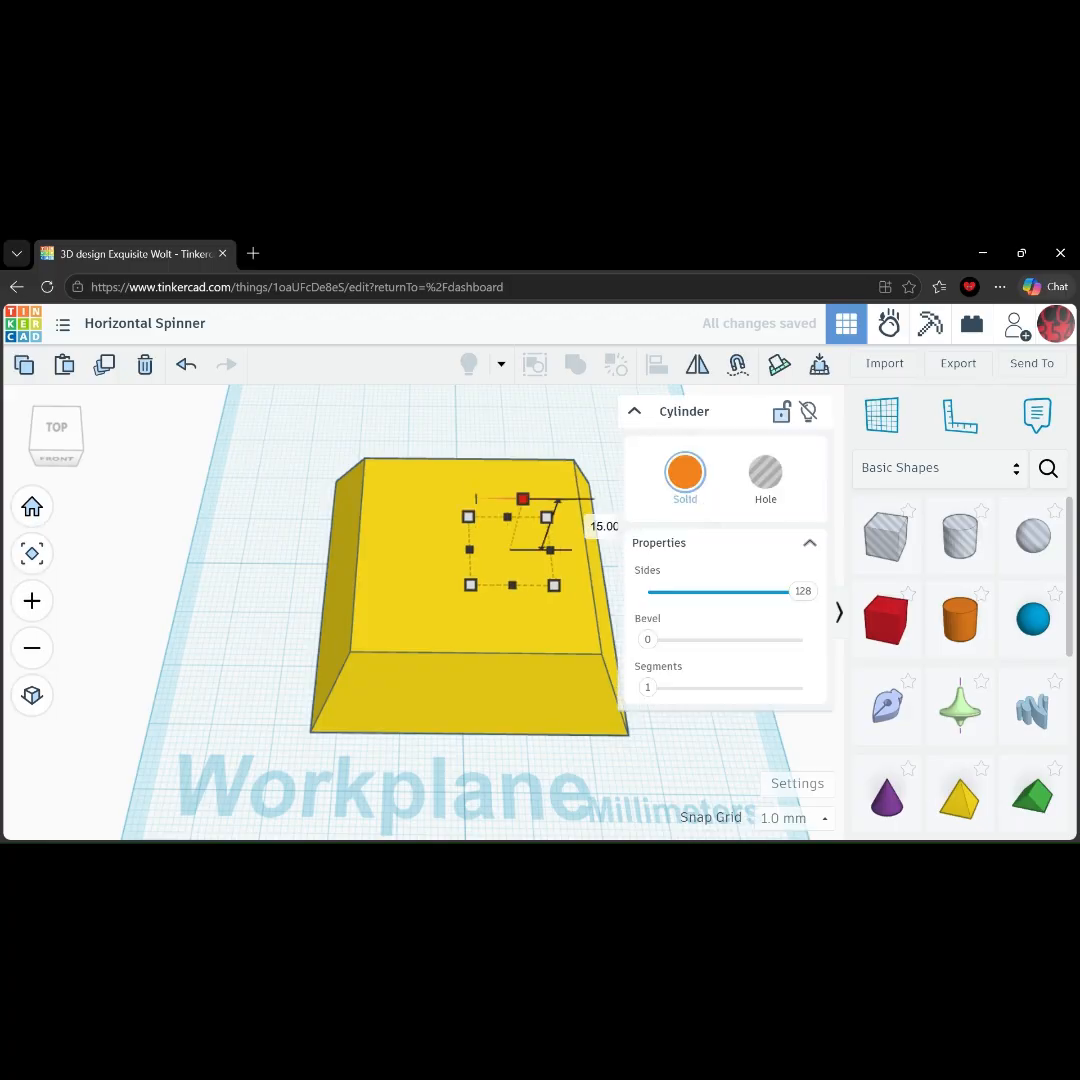
pyautogui.click(523, 499)
pyautogui.write('1')
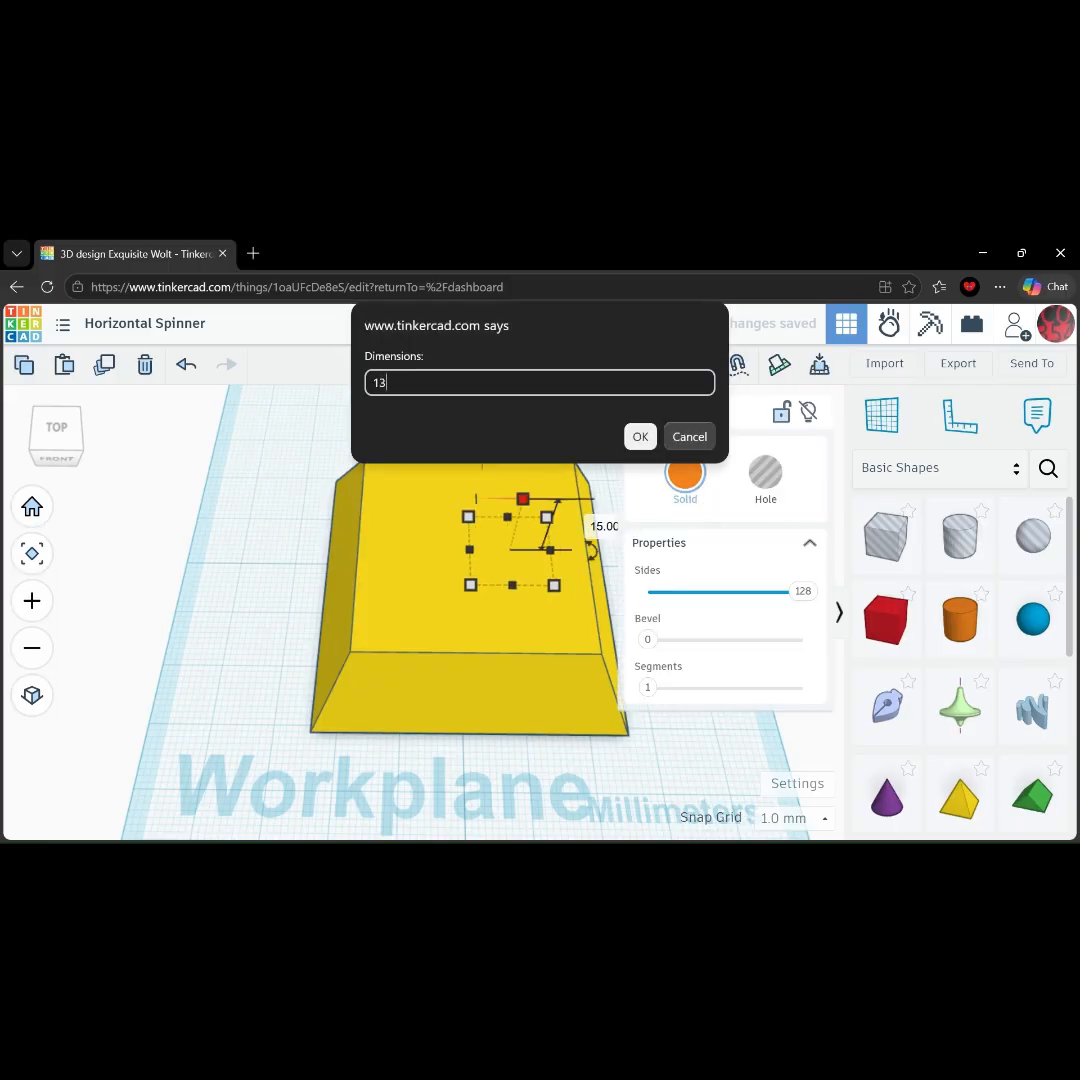
pyautogui.write('3')
pyautogui.press('Return')
pyautogui.click(466, 436)
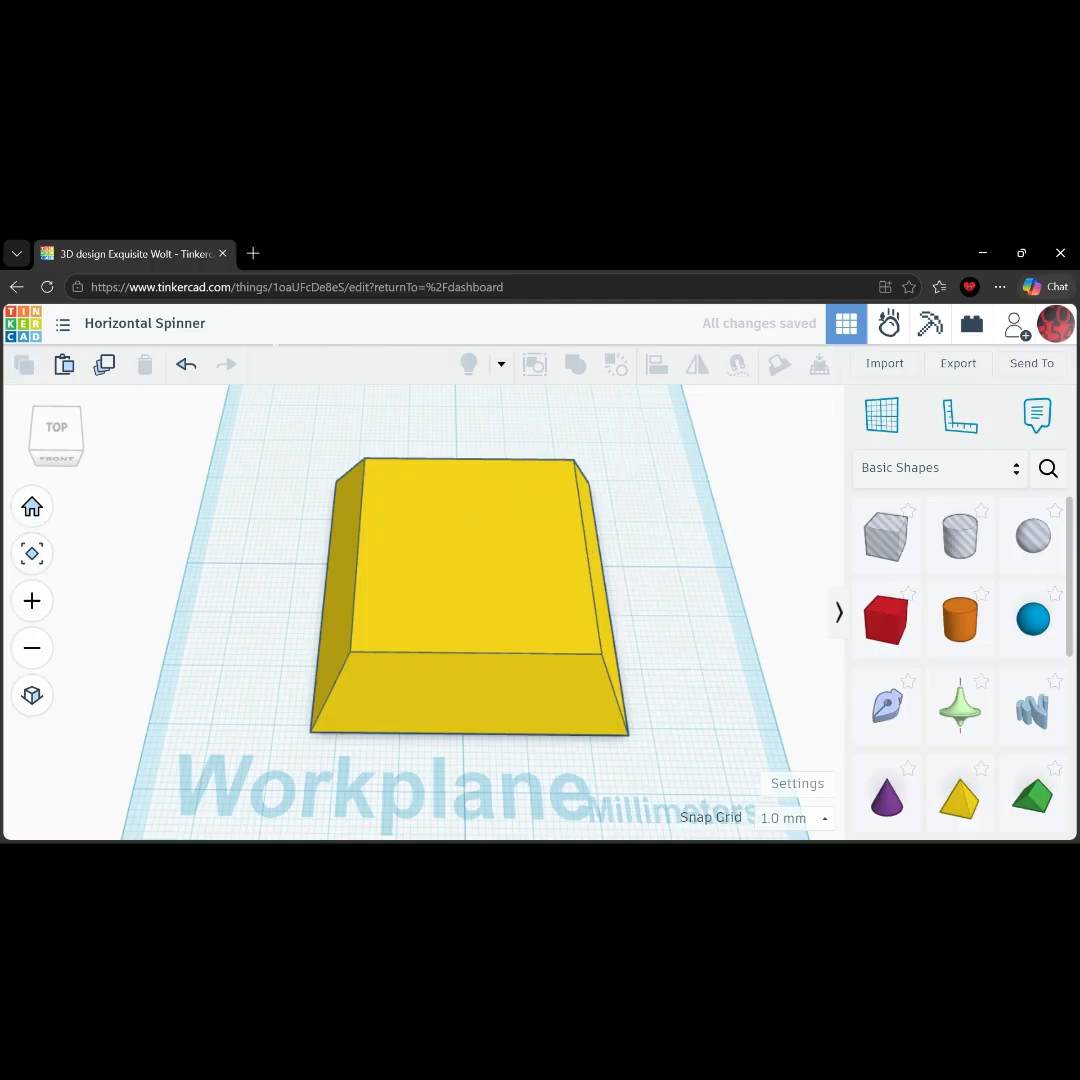
# Raise the yellow body 1 mm above the workplane, leaving the cylinders in place.
pyautogui.moveTo(466, 580); pyautogui.dragTo(452, 545, button='right')
pyautogui.click(452, 550)
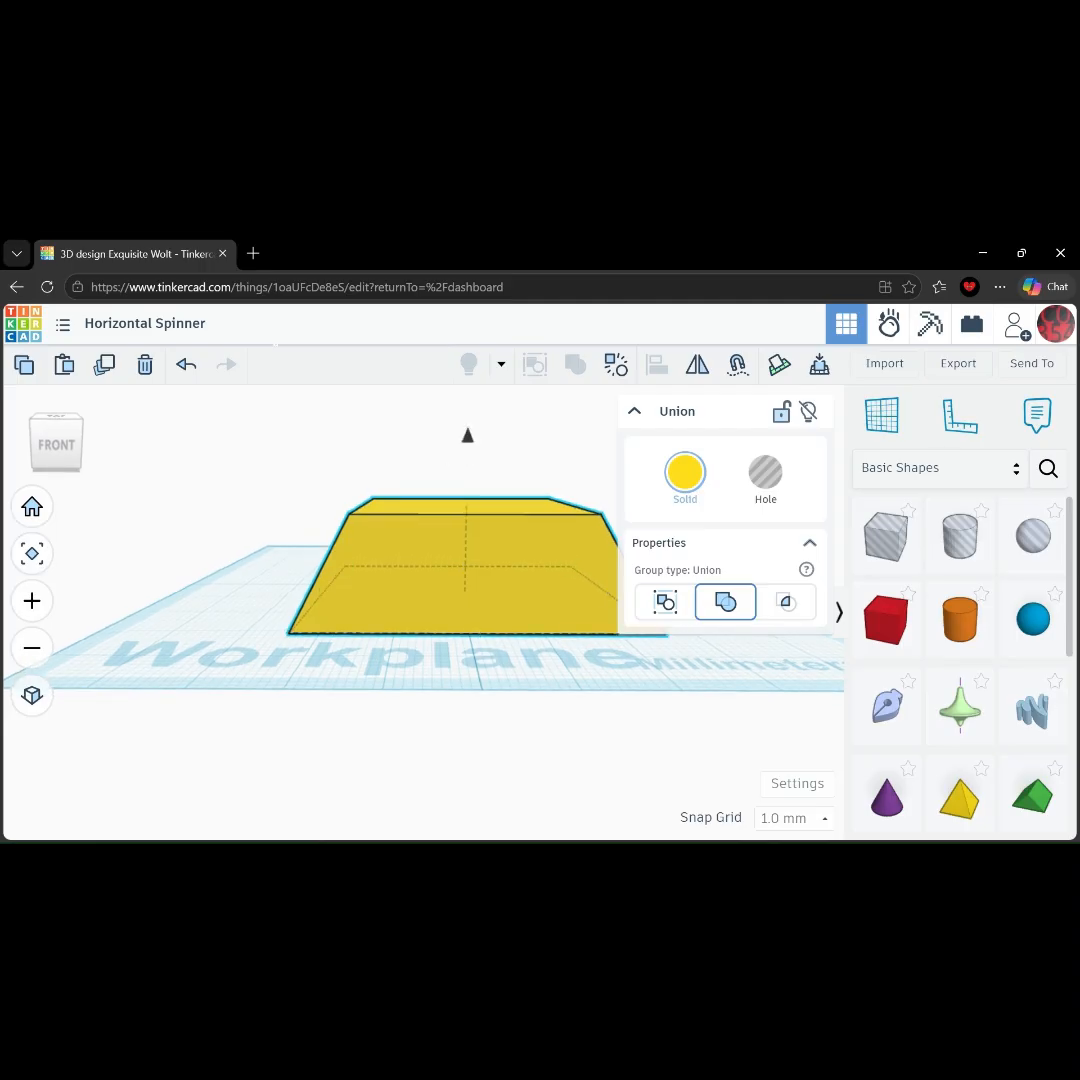
pyautogui.moveTo(467, 436); pyautogui.dragTo(467, 424)
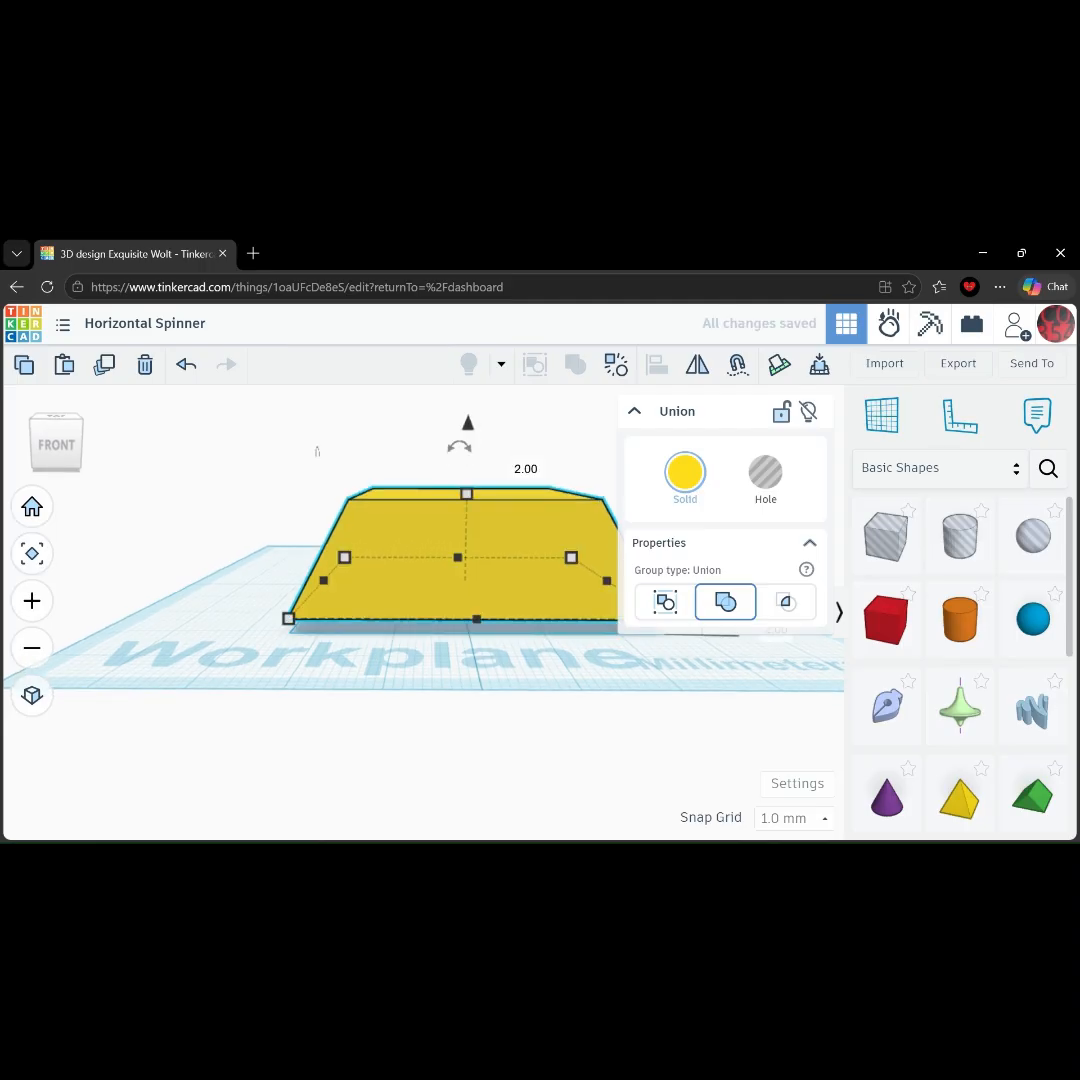
pyautogui.click(526, 469)
pyautogui.press('Return')
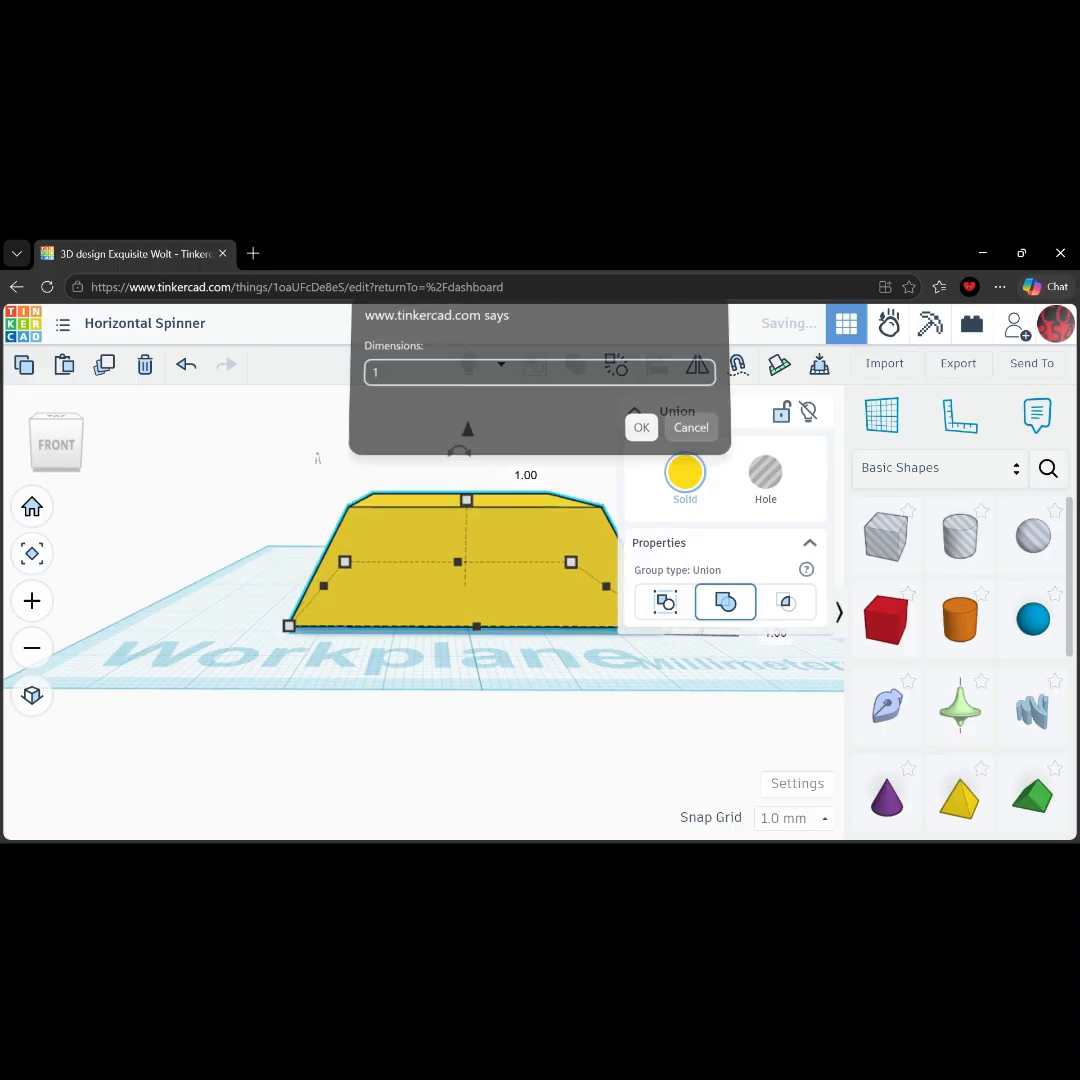
pyautogui.click(470, 740)
# Move the two front cylinders 4 mm outward, one toward each side of the body.
pyautogui.moveTo(470, 740); pyautogui.dragTo(454, 538, button='right')
pyautogui.scroll(4, 424, 611)
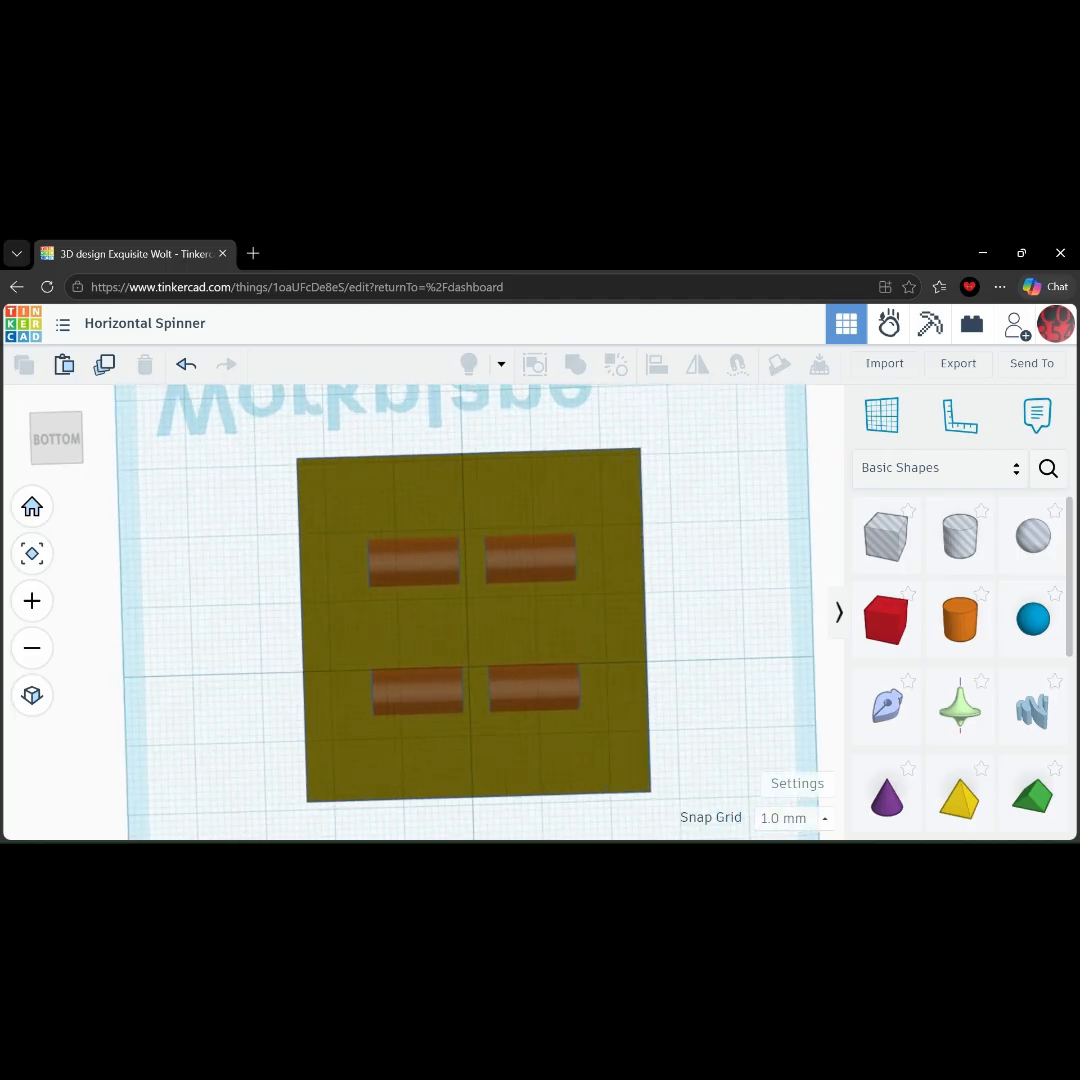
pyautogui.moveTo(538, 553); pyautogui.dragTo(571, 552)
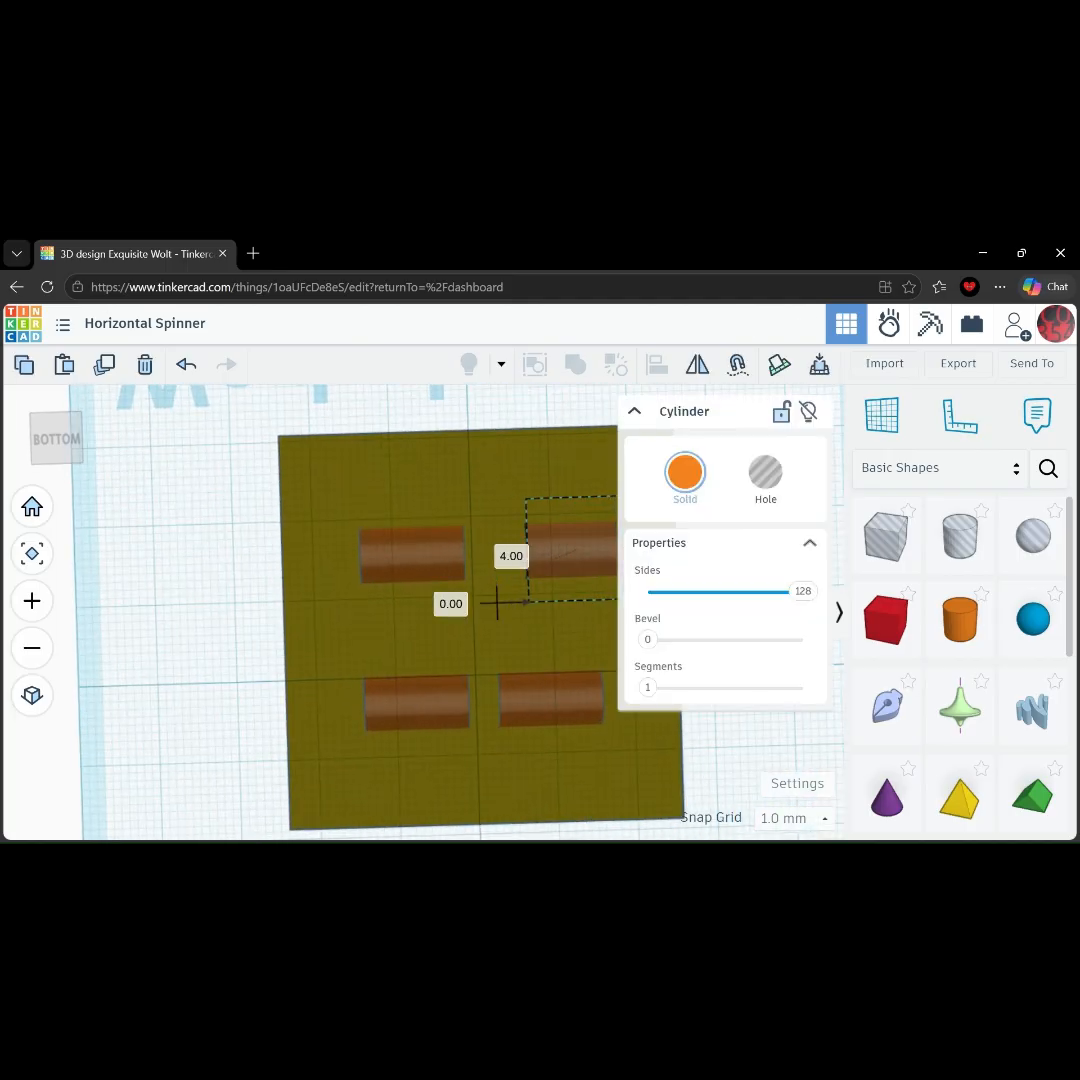
pyautogui.press('Escape')
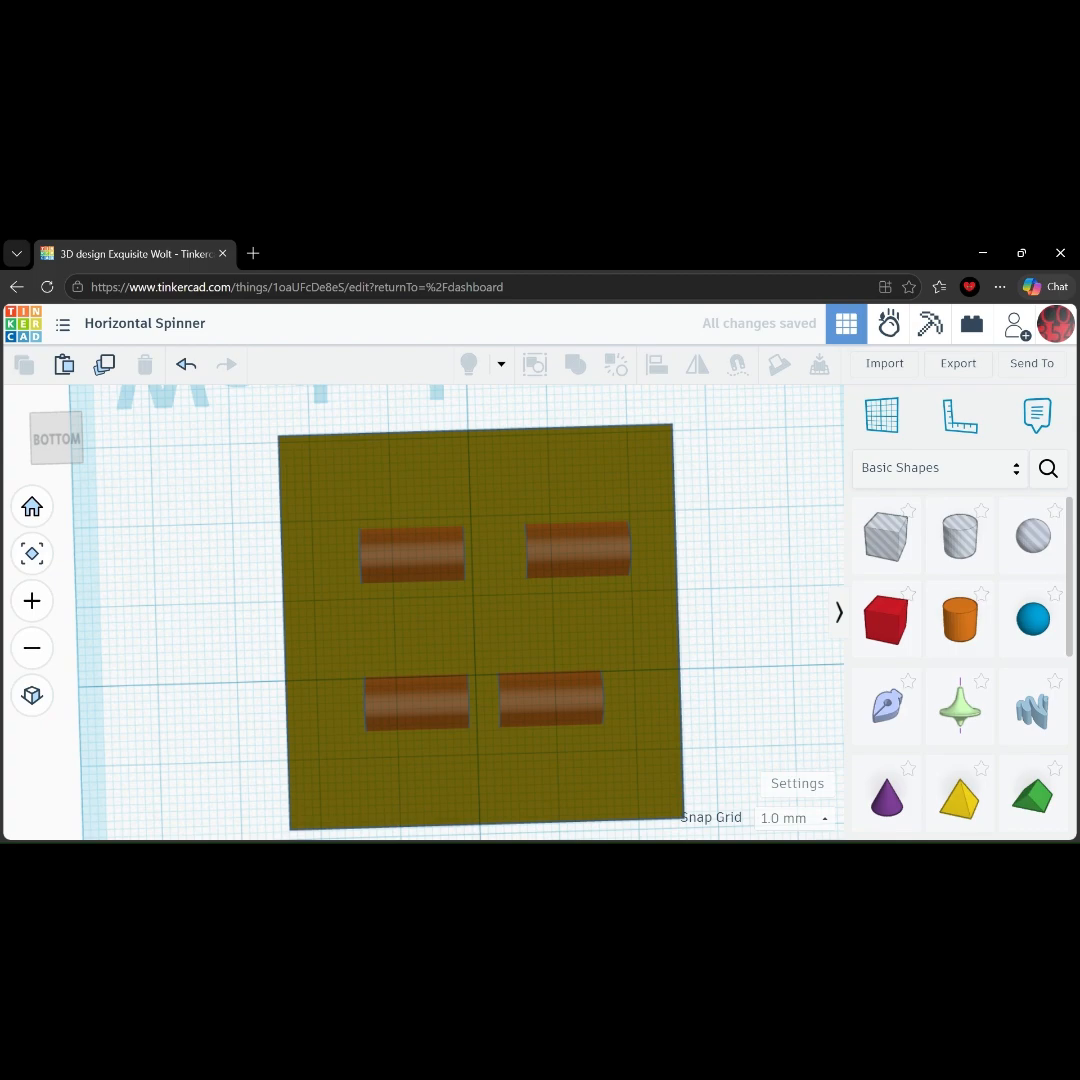
pyautogui.moveTo(394, 605); pyautogui.dragTo(362, 616)
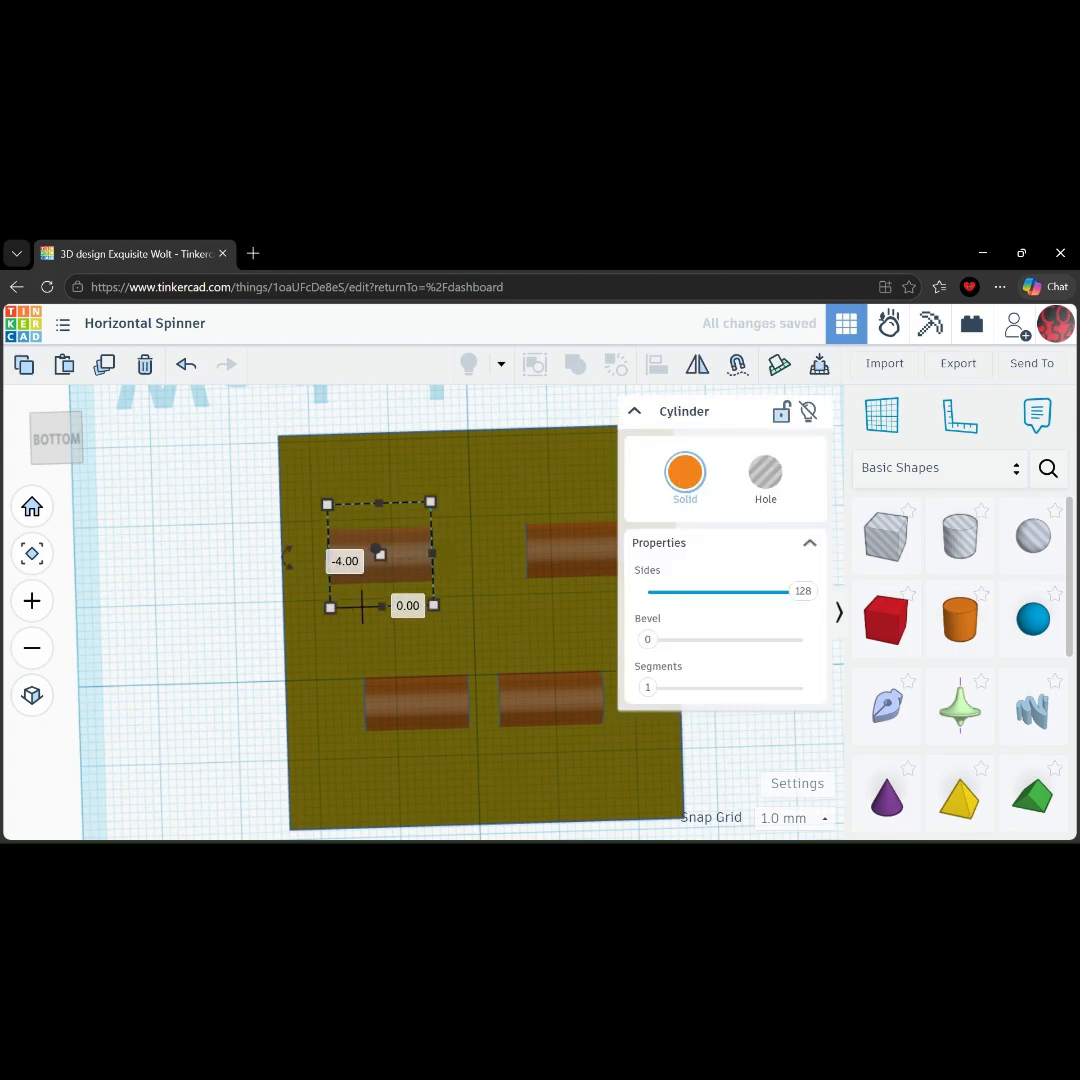
# Move the two back cylinders 4 mm outward, one toward each side, with a front-to-back offset of 0.
pyautogui.moveTo(417, 704); pyautogui.dragTo(388, 697)
pyautogui.click(504, 753)
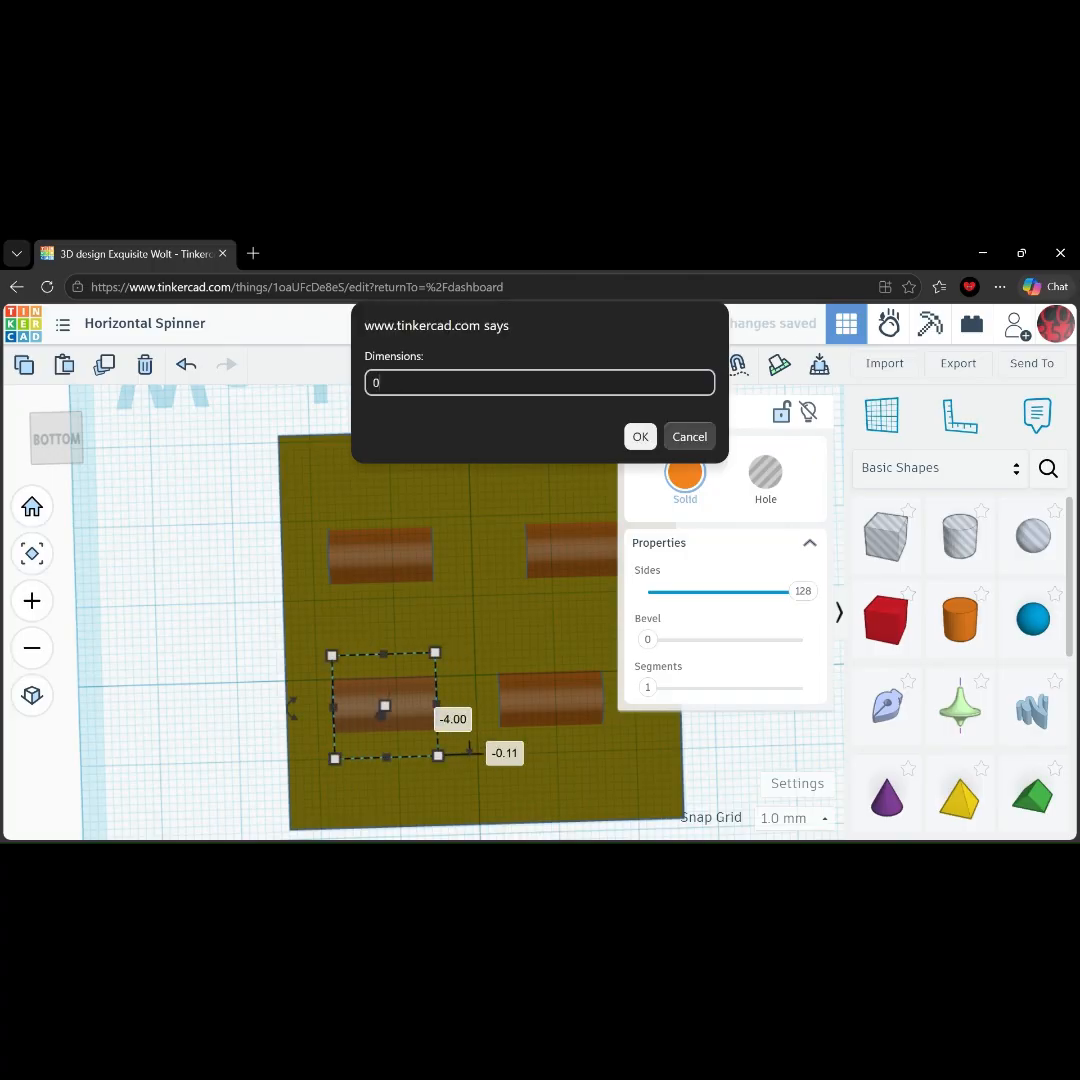
pyautogui.press('Return')
pyautogui.moveTo(543, 694); pyautogui.dragTo(585, 694)
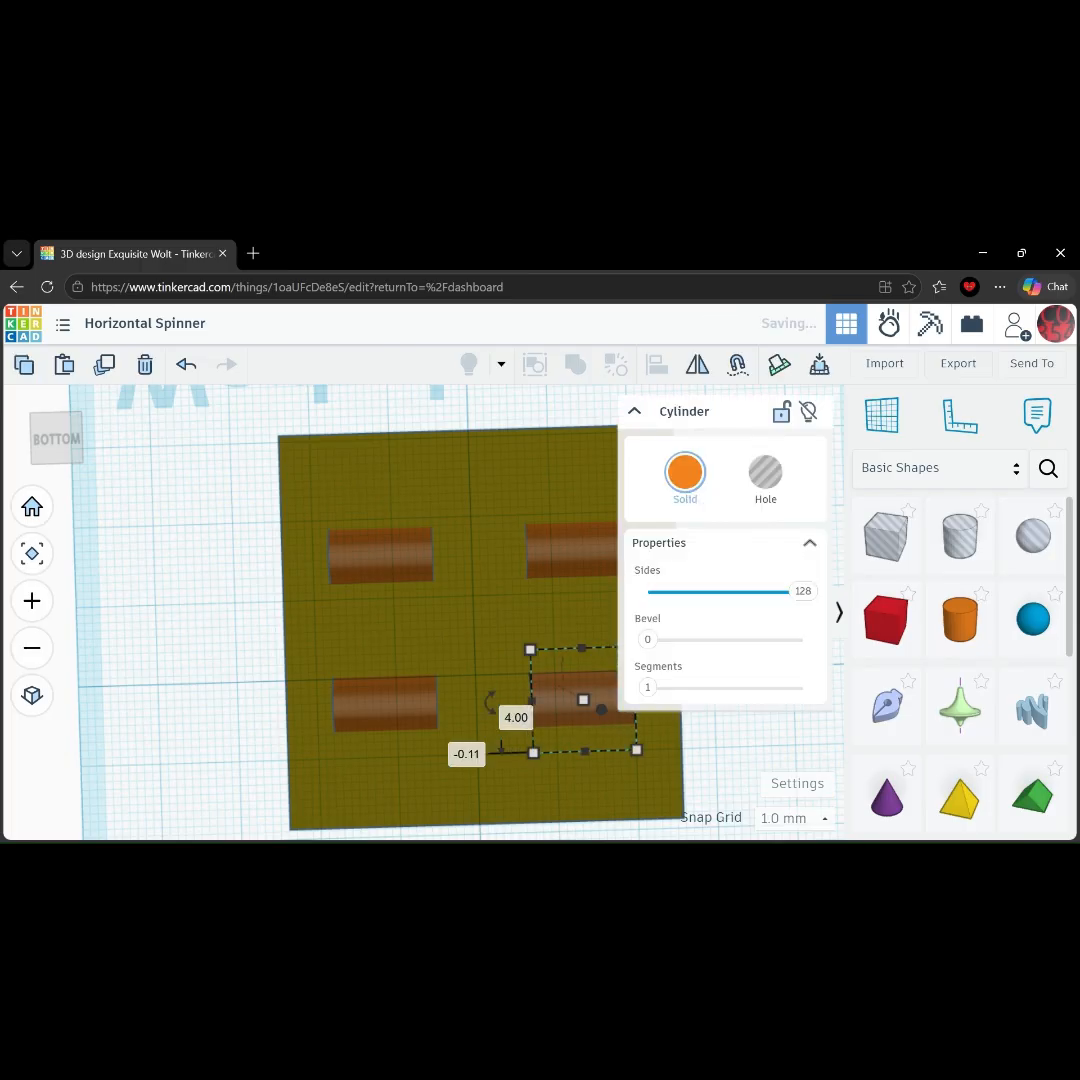
pyautogui.click(467, 754)
pyautogui.write('0')
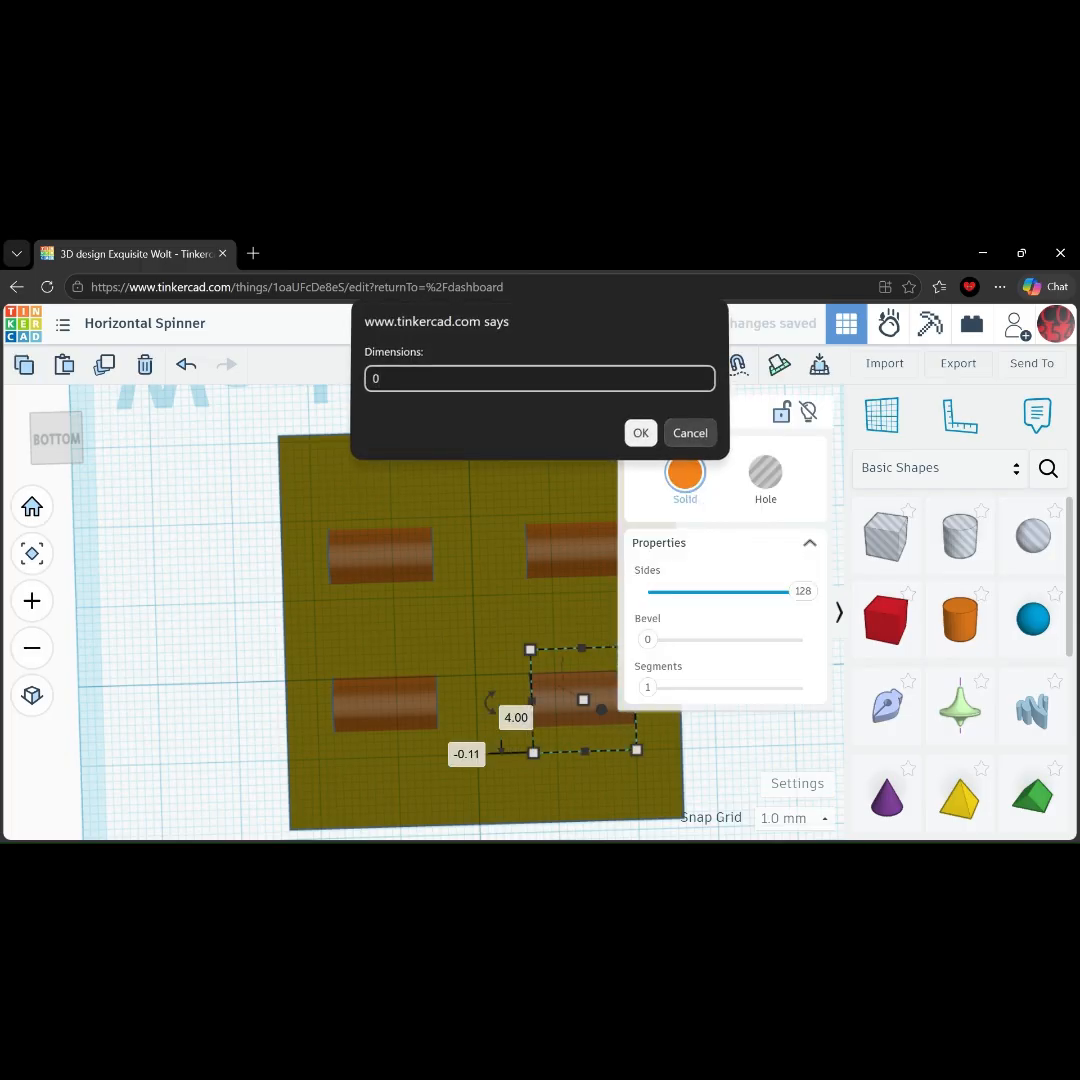
pyautogui.press('Return')
# Place a solid box in front of the body and reduce its height to a low slab.
pyautogui.moveTo(450, 600); pyautogui.dragTo(455, 795, button='right')
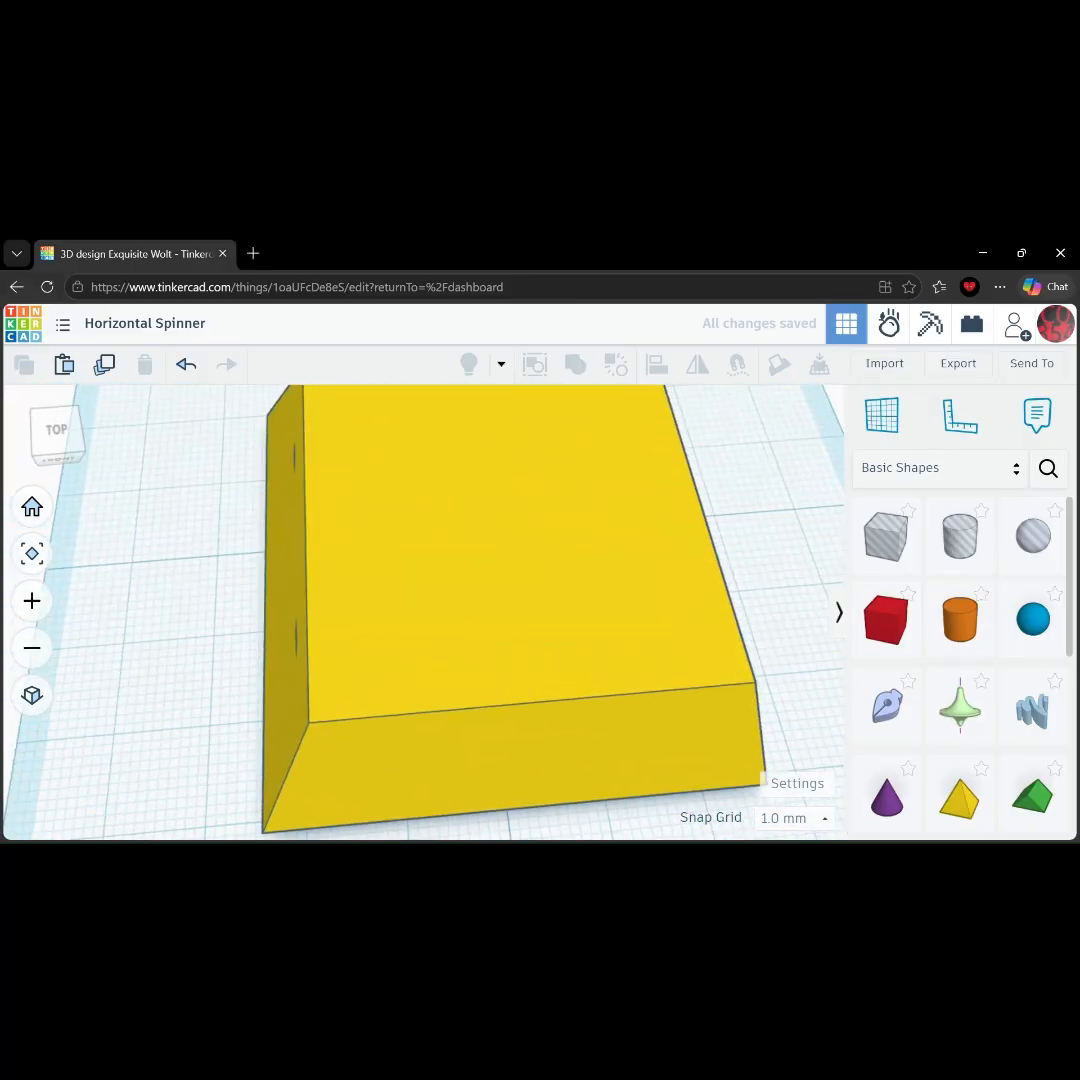
pyautogui.scroll(-2, 425, 640)
pyautogui.moveTo(440, 640); pyautogui.dragTo(423, 540, button='right')
pyautogui.scroll(-3, 425, 600)
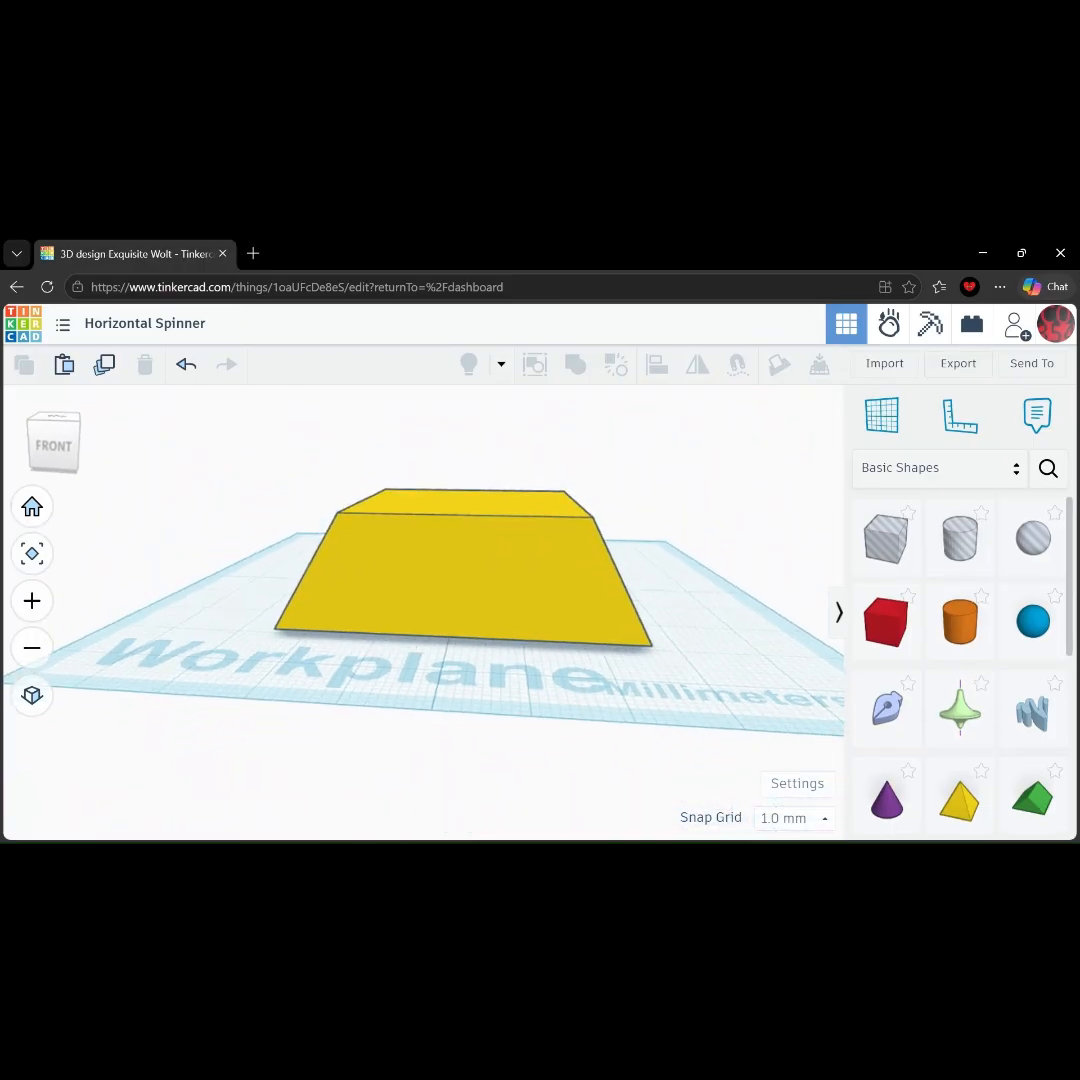
pyautogui.moveTo(885, 535); pyautogui.dragTo(410, 660)
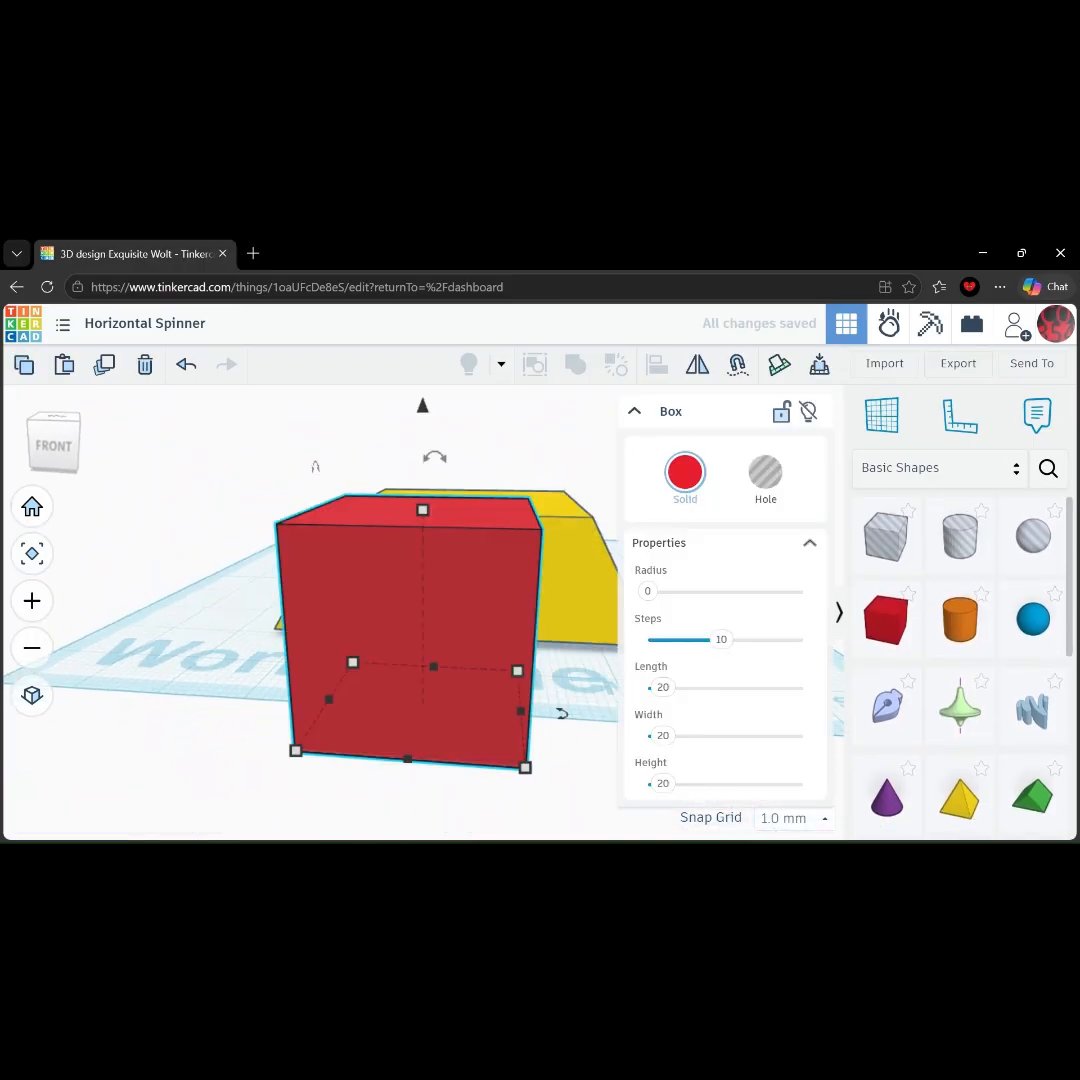
pyautogui.scroll(-3, 474, 602)
pyautogui.moveTo(445, 610); pyautogui.dragTo(474, 611, button='right')
pyautogui.moveTo(470, 566); pyautogui.dragTo(468, 640)
# Reshape the red slab into a long, narrow bar wider than the body, and make it thinner.
pyautogui.moveTo(468, 640); pyautogui.dragTo(478, 695, button='right')
pyautogui.moveTo(478, 695); pyautogui.dragTo(404, 547, button='middle')
pyautogui.scroll(2, 412, 556)
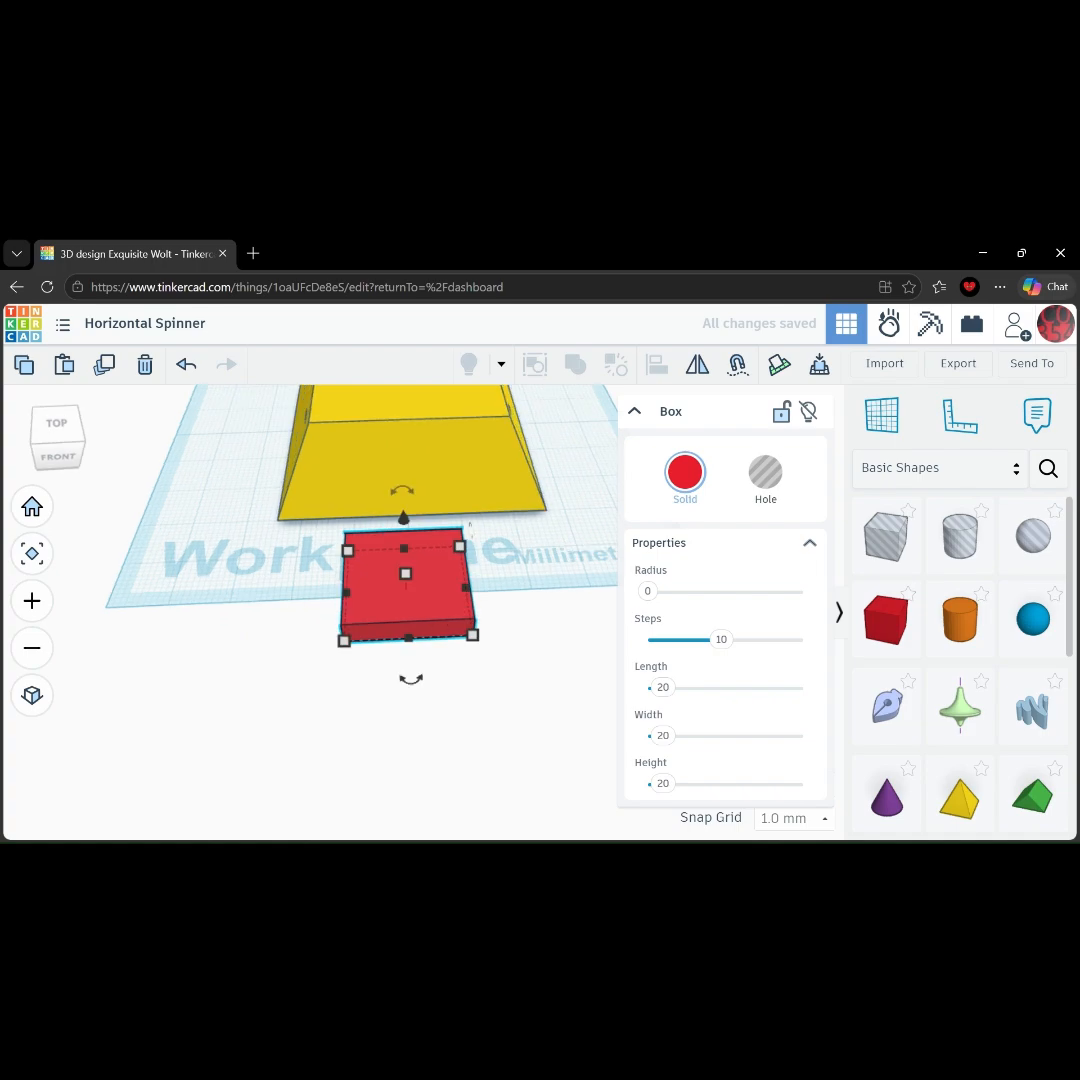
pyautogui.moveTo(412, 556); pyautogui.dragTo(412, 570, button='right')
pyautogui.moveTo(410, 653); pyautogui.dragTo(688, 572)
pyautogui.moveTo(480, 572); pyautogui.dragTo(374, 578)
pyautogui.moveTo(505, 640); pyautogui.dragTo(490, 595, button='right')
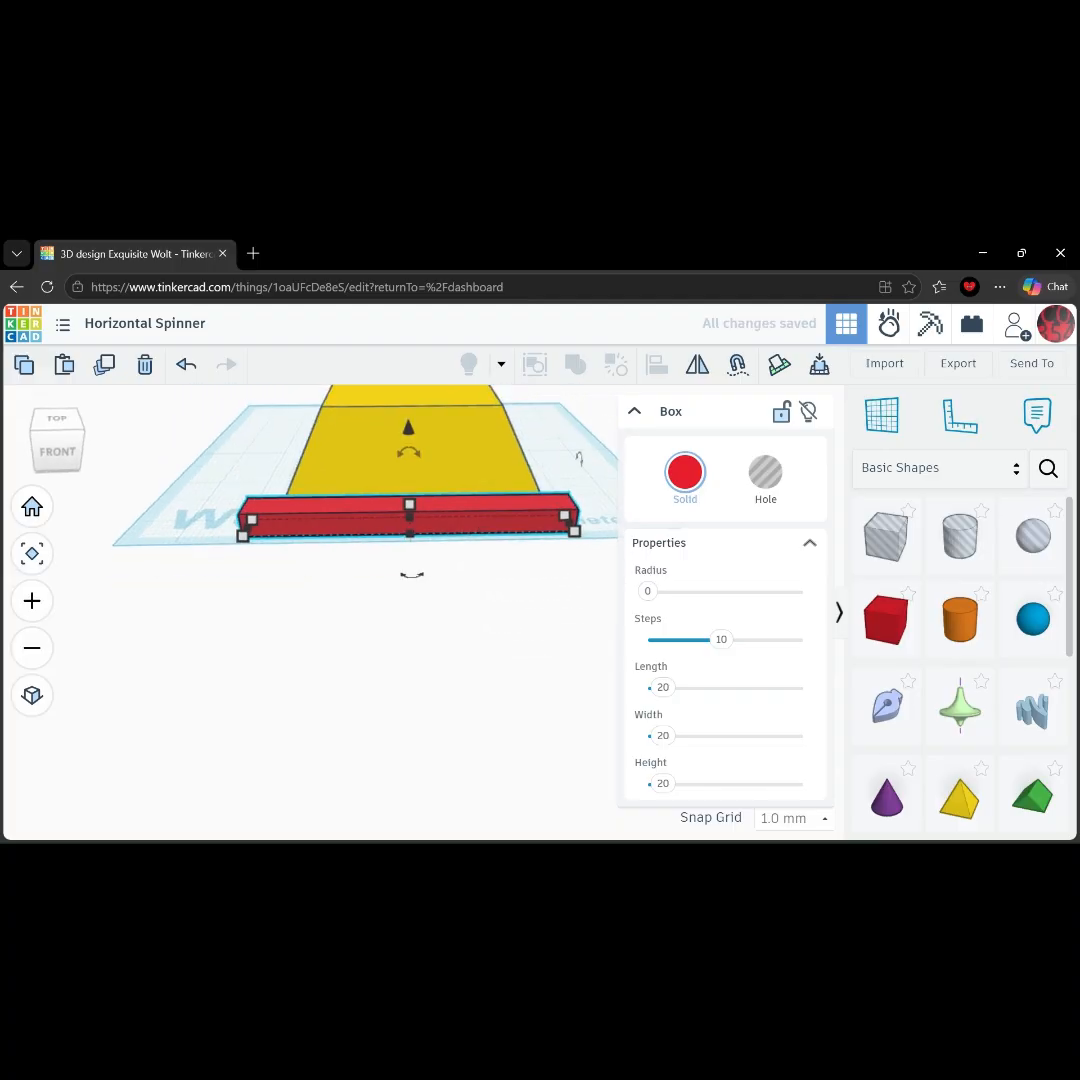
pyautogui.moveTo(409, 505)
pyautogui.mouseDown()
pyautogui.moveTo(445, 519)
pyautogui.moveTo(410, 520)
pyautogui.mouseUp()
pyautogui.click(450, 620)
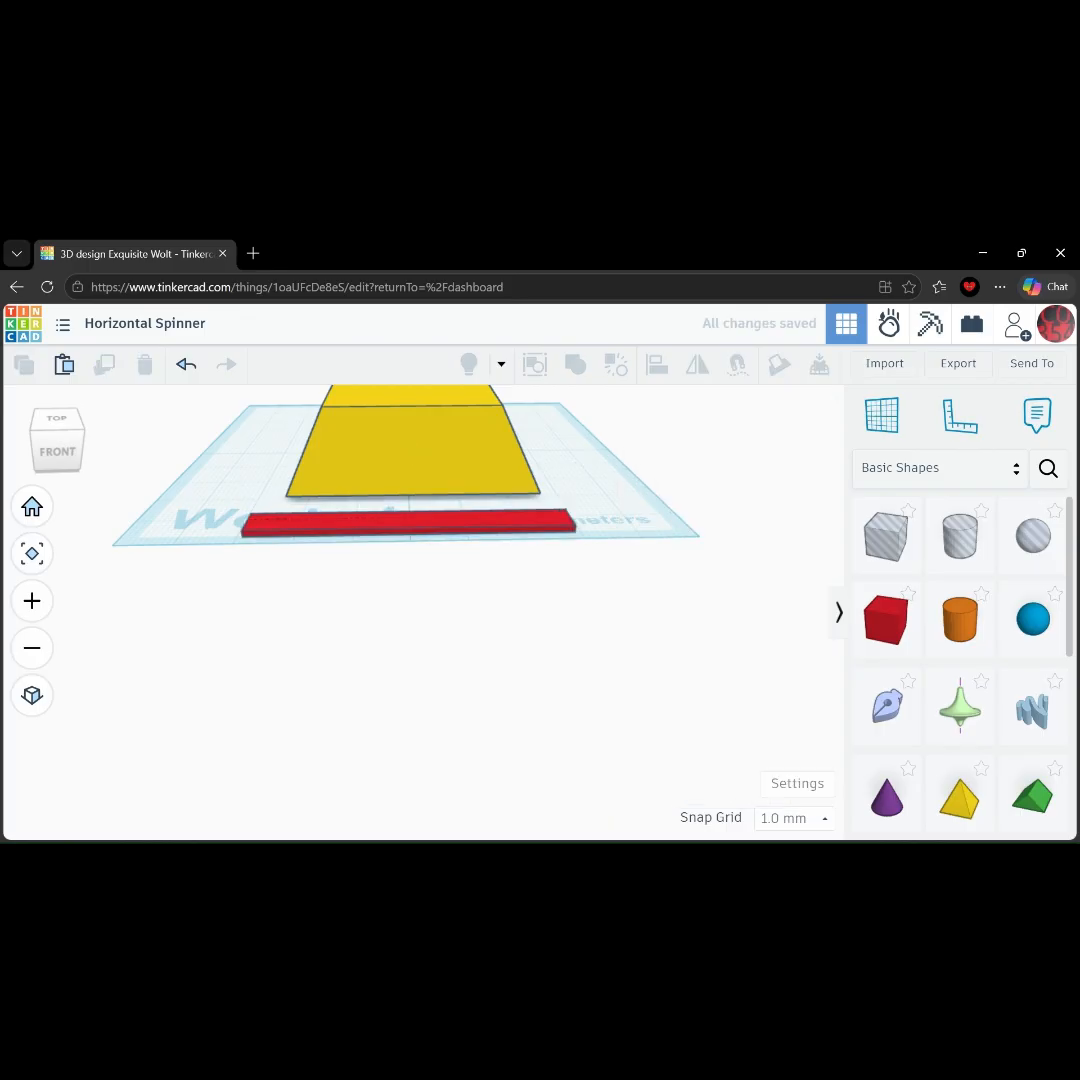
# Search the community shapes for "Trapazoid".
pyautogui.moveTo(450, 560); pyautogui.dragTo(458, 670, button='middle')
pyautogui.scroll(3, 458, 640)
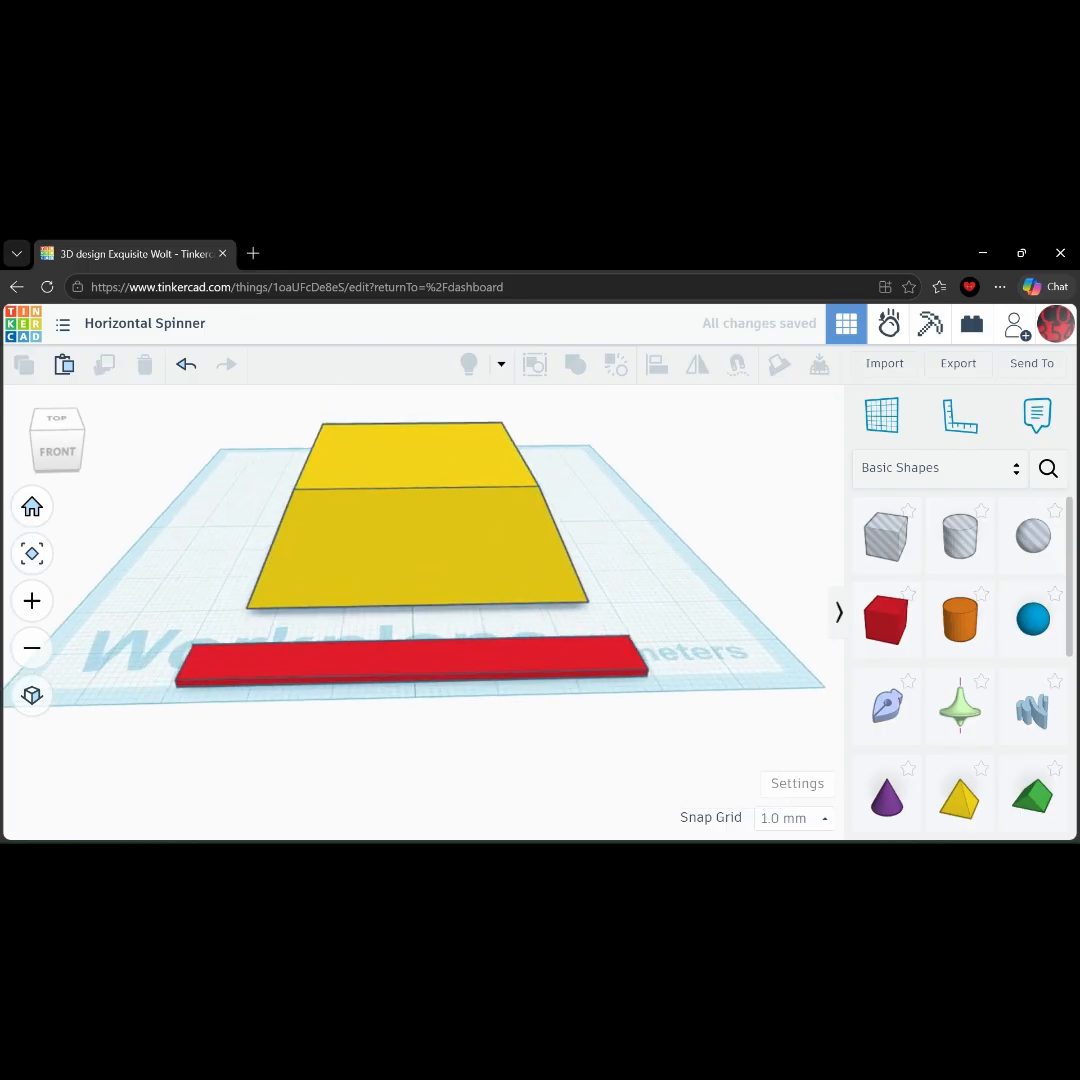
pyautogui.moveTo(458, 640); pyautogui.dragTo(458, 668, button='right')
pyautogui.click(939, 467)
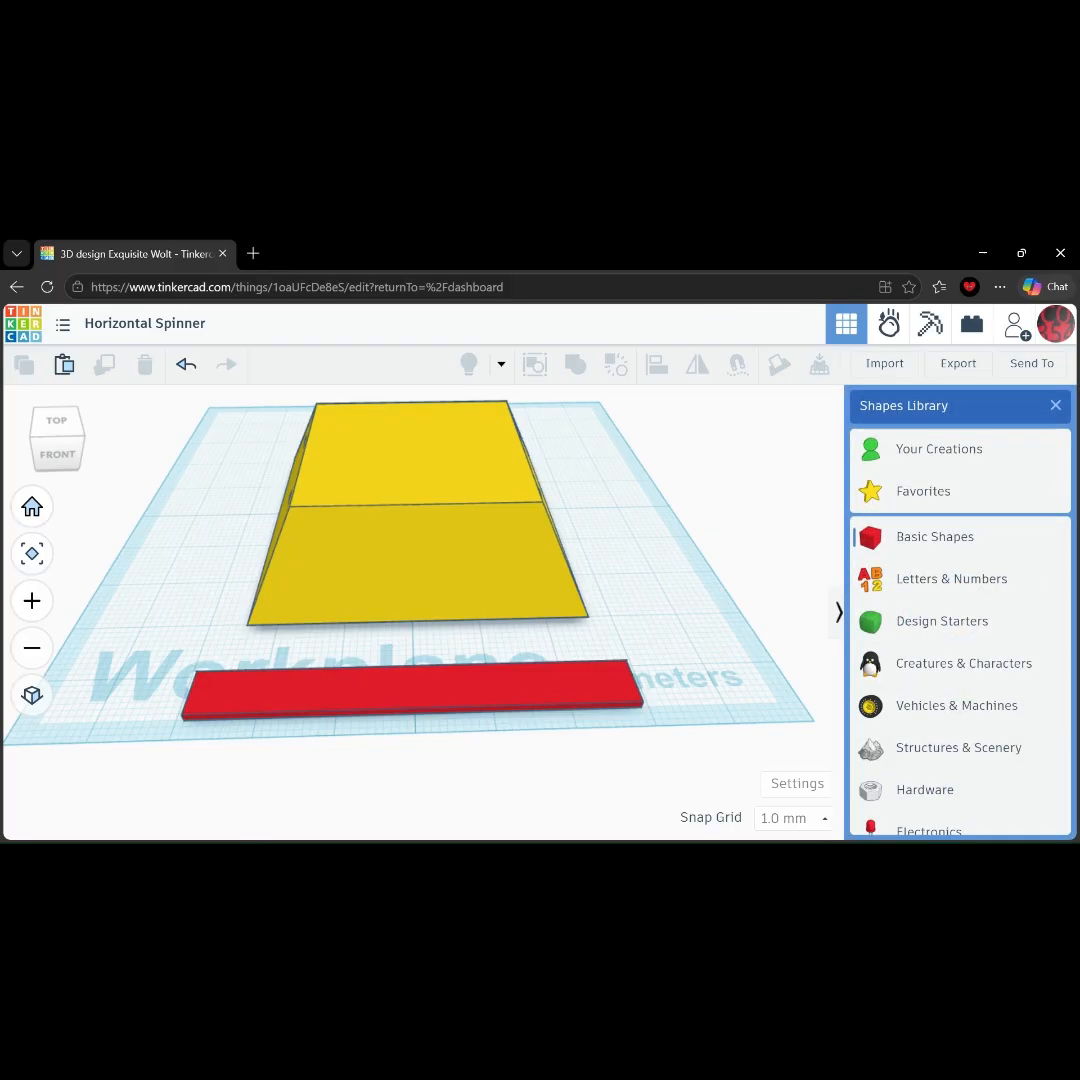
pyautogui.click(1055, 405)
pyautogui.click(1048, 468)
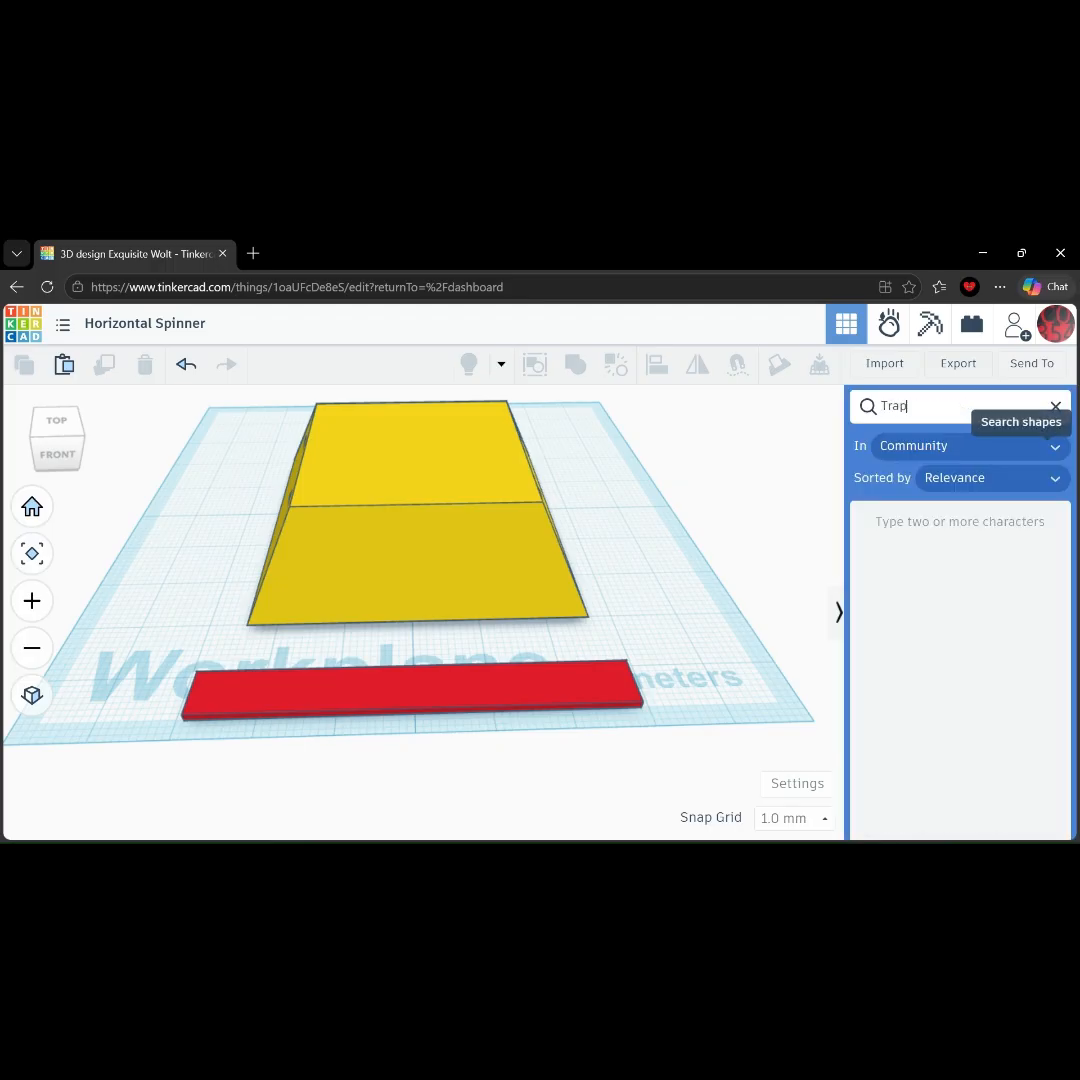
pyautogui.write('Trapazoid')
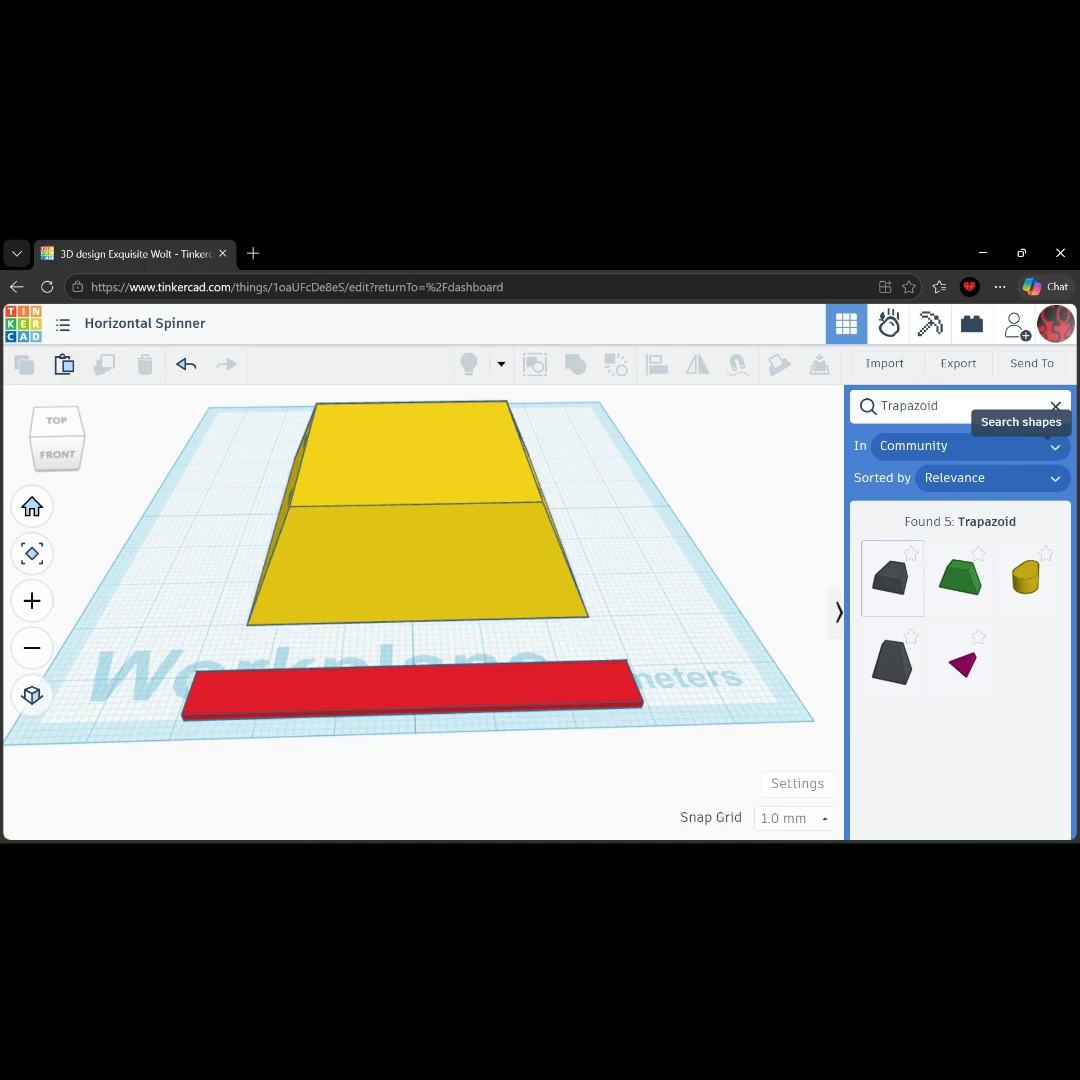
# Add the first dark gray trapezoid from the results and move it in front of the body, near the red bar's right end.
pyautogui.click(892, 578)
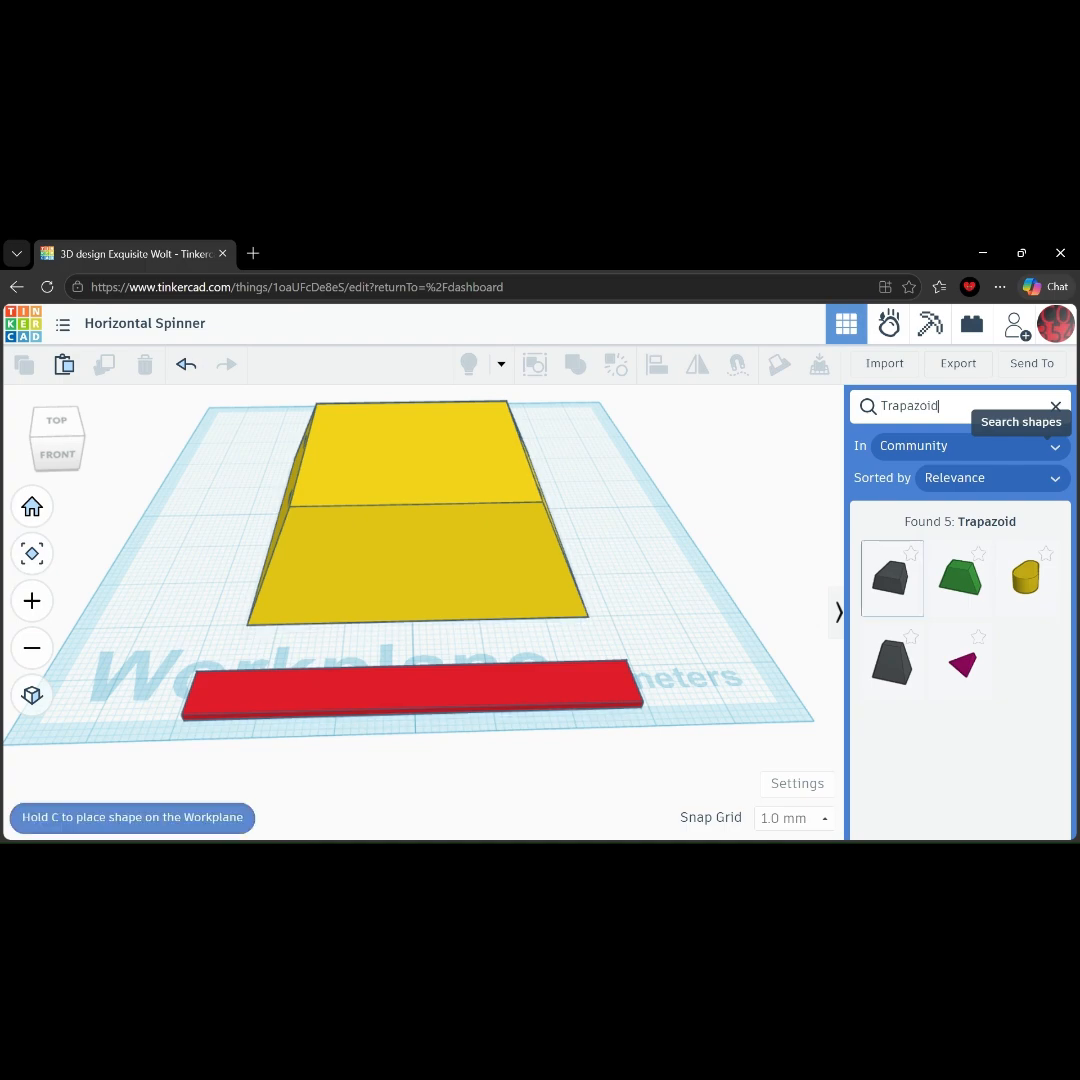
pyautogui.click(712, 558)
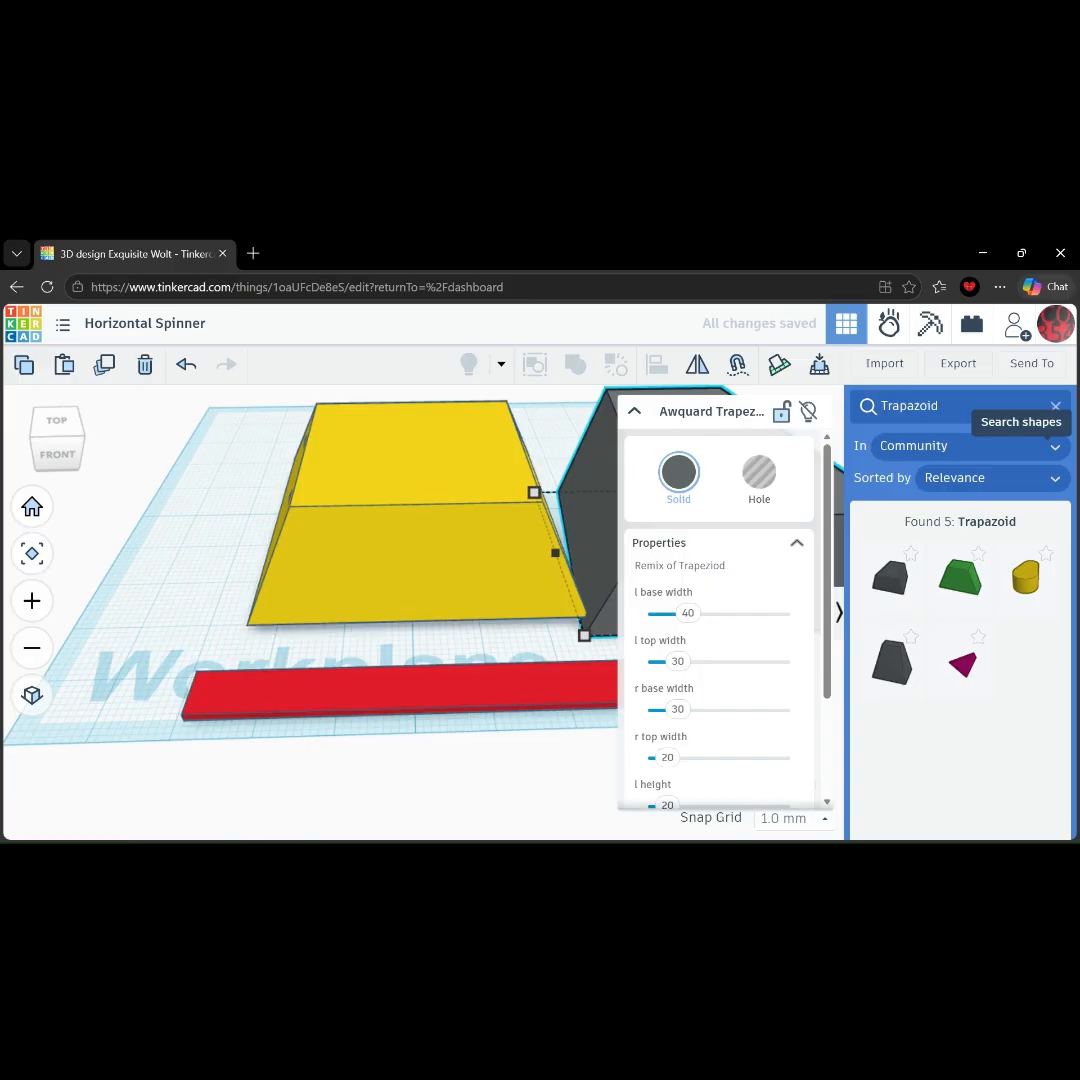
pyautogui.moveTo(560, 580); pyautogui.dragTo(302, 583, button='middle')
pyautogui.moveTo(444, 676); pyautogui.dragTo(245, 590)
pyautogui.moveTo(425, 560); pyautogui.dragTo(393, 678)
pyautogui.scroll(-6, 415, 700)
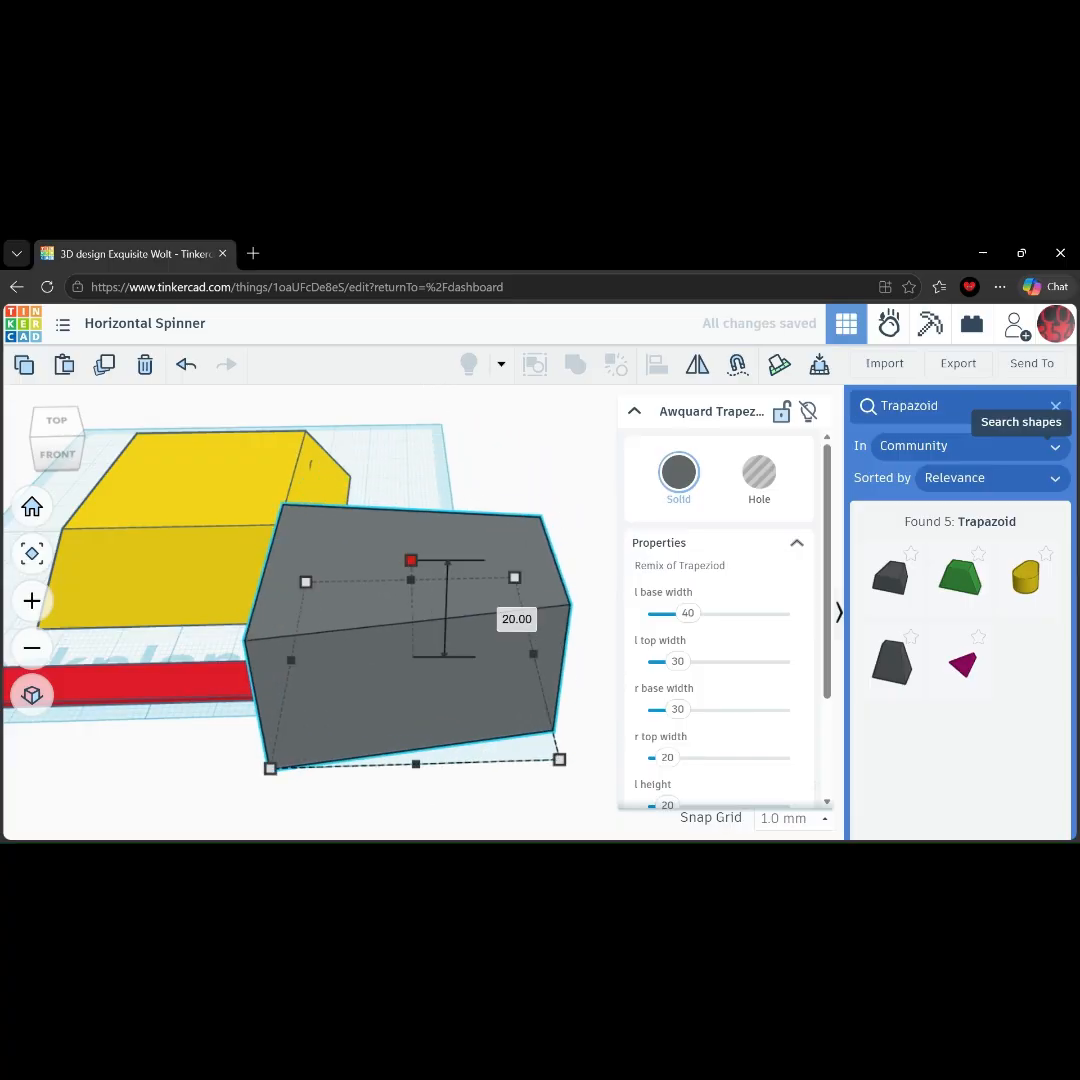
# Flatten the dark gray trapezoid in front of the body to a height of about 2 mm.
pyautogui.moveTo(416, 700); pyautogui.dragTo(428, 742, button='right')
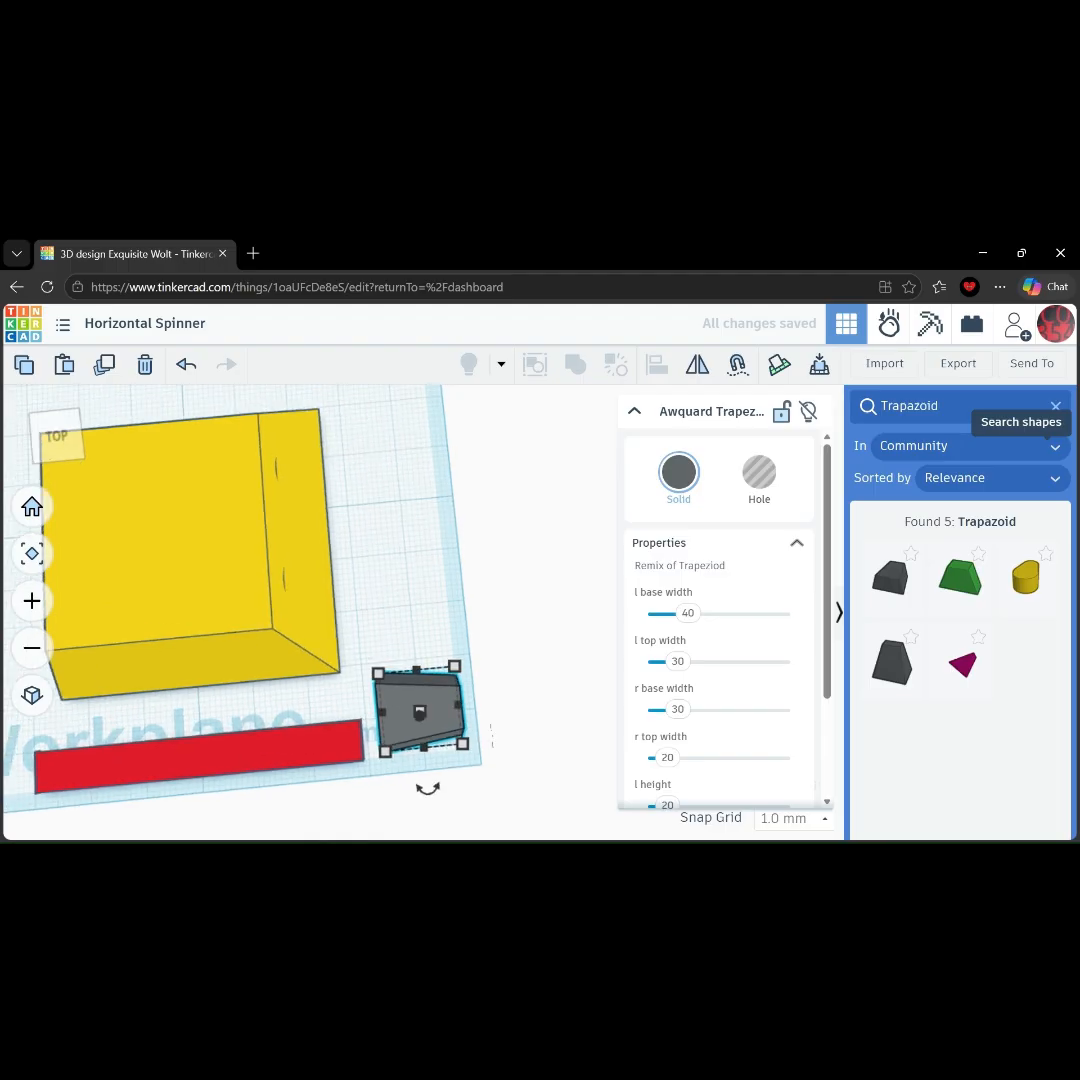
pyautogui.moveTo(428, 742); pyautogui.dragTo(461, 653, button='middle')
pyautogui.moveTo(461, 653); pyautogui.dragTo(490, 503, button='right')
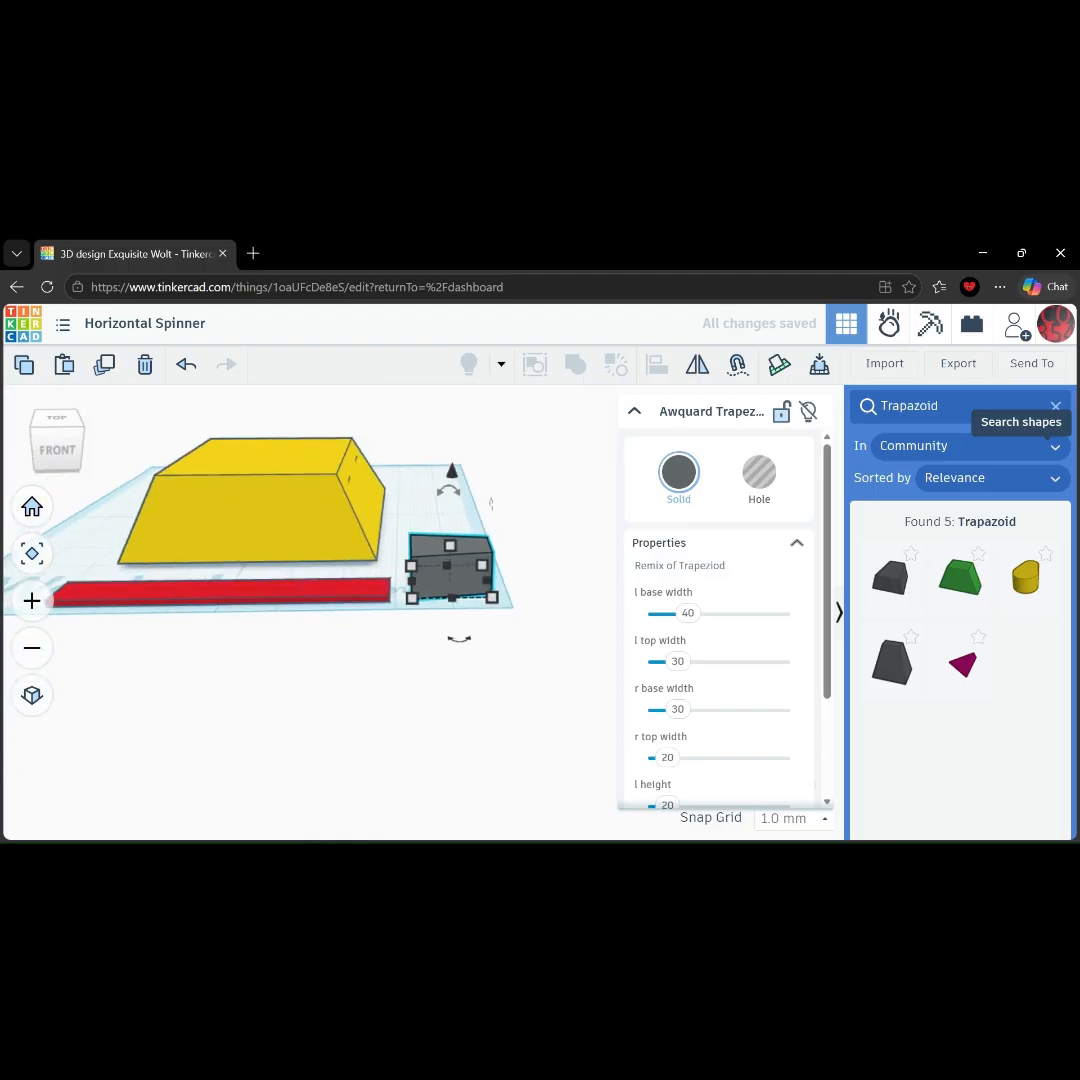
pyautogui.moveTo(450, 545); pyautogui.dragTo(449, 571)
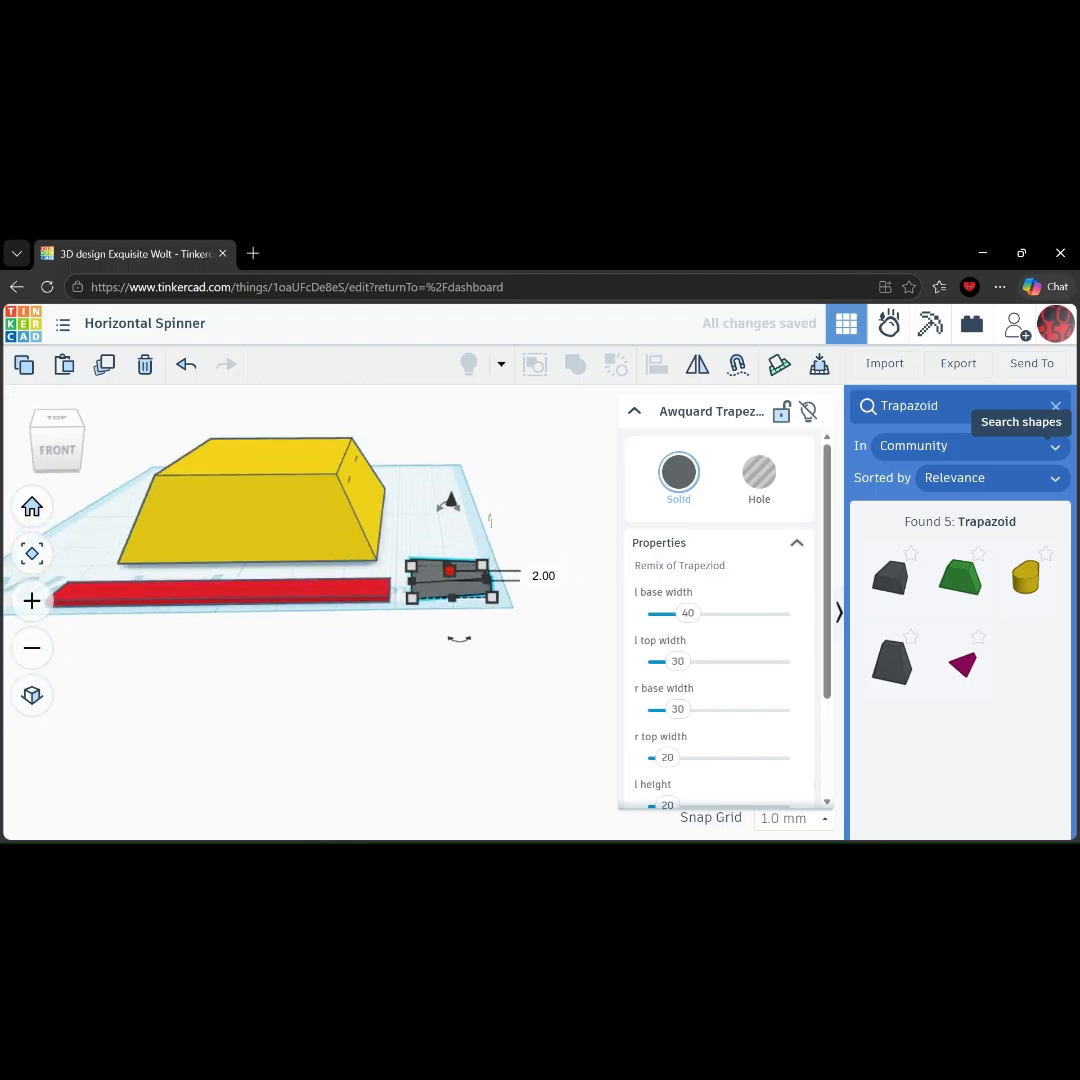
# Move the flattened trapezoid up against the red bar's right end so the two touch.
pyautogui.moveTo(449, 571); pyautogui.dragTo(470, 555, button='middle')
pyautogui.scroll(5, 427, 610)
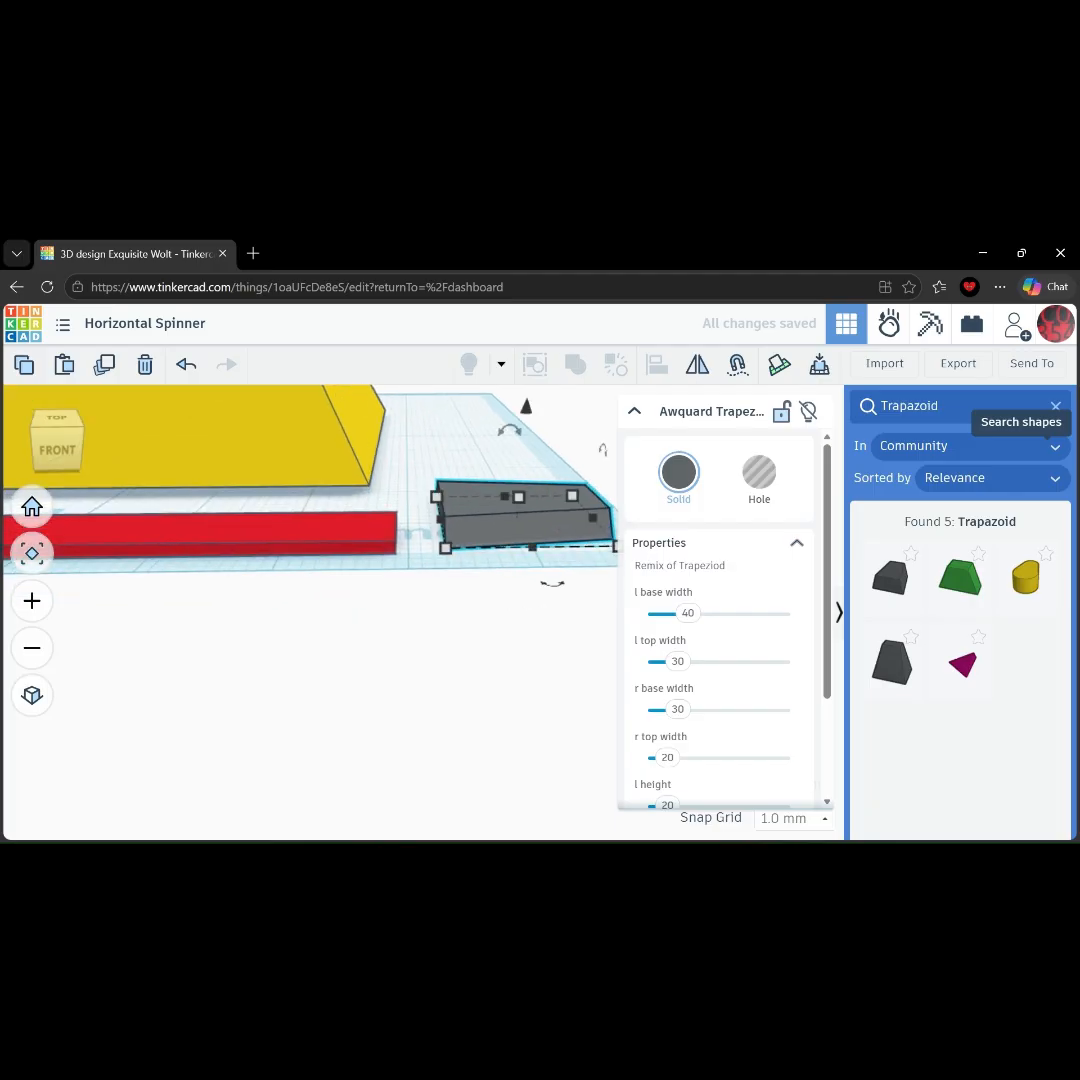
pyautogui.moveTo(515, 528); pyautogui.dragTo(474, 536)
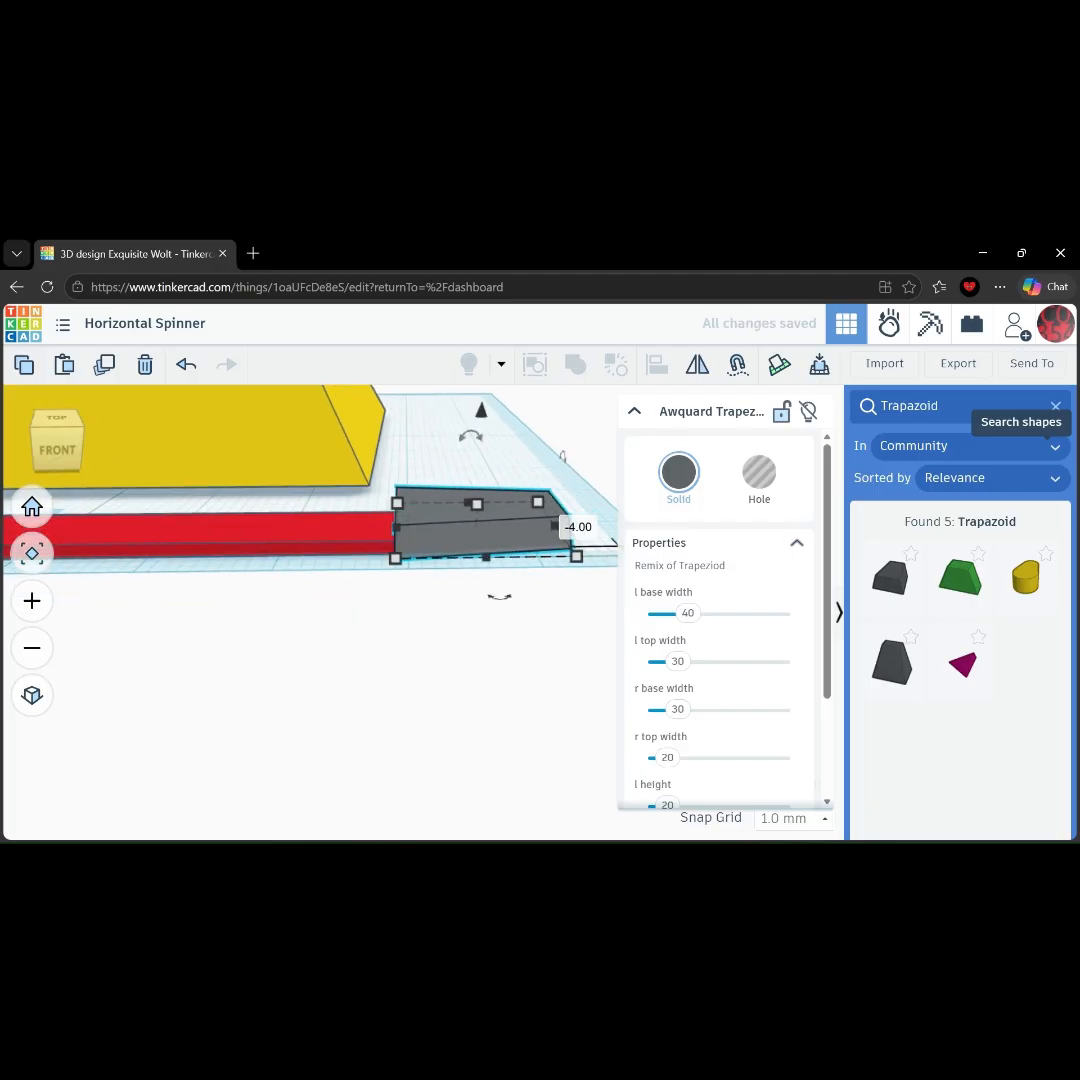
# Select the red bar together with the trapezoid and center-align them across the bar's width.
pyautogui.keyDown('shift'); pyautogui.click(350, 536); pyautogui.keyUp('shift')
pyautogui.click(350, 536)
pyautogui.keyDown('shift'); pyautogui.click(474, 532); pyautogui.keyUp('shift')
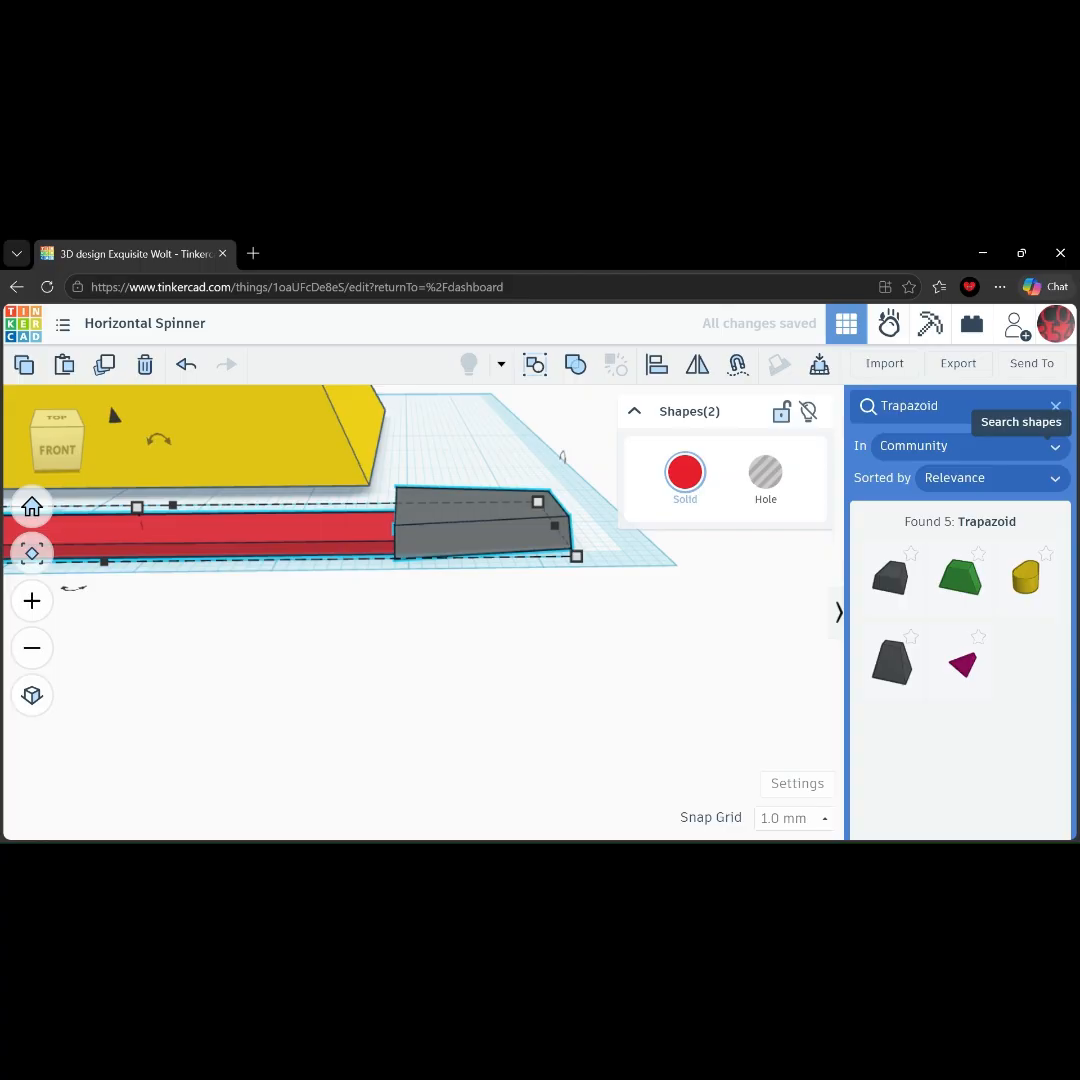
pyautogui.moveTo(598, 550); pyautogui.dragTo(590, 675, button='right')
pyautogui.scroll(-2, 424, 606)
pyautogui.moveTo(200, 602); pyautogui.dragTo(400, 603, button='middle')
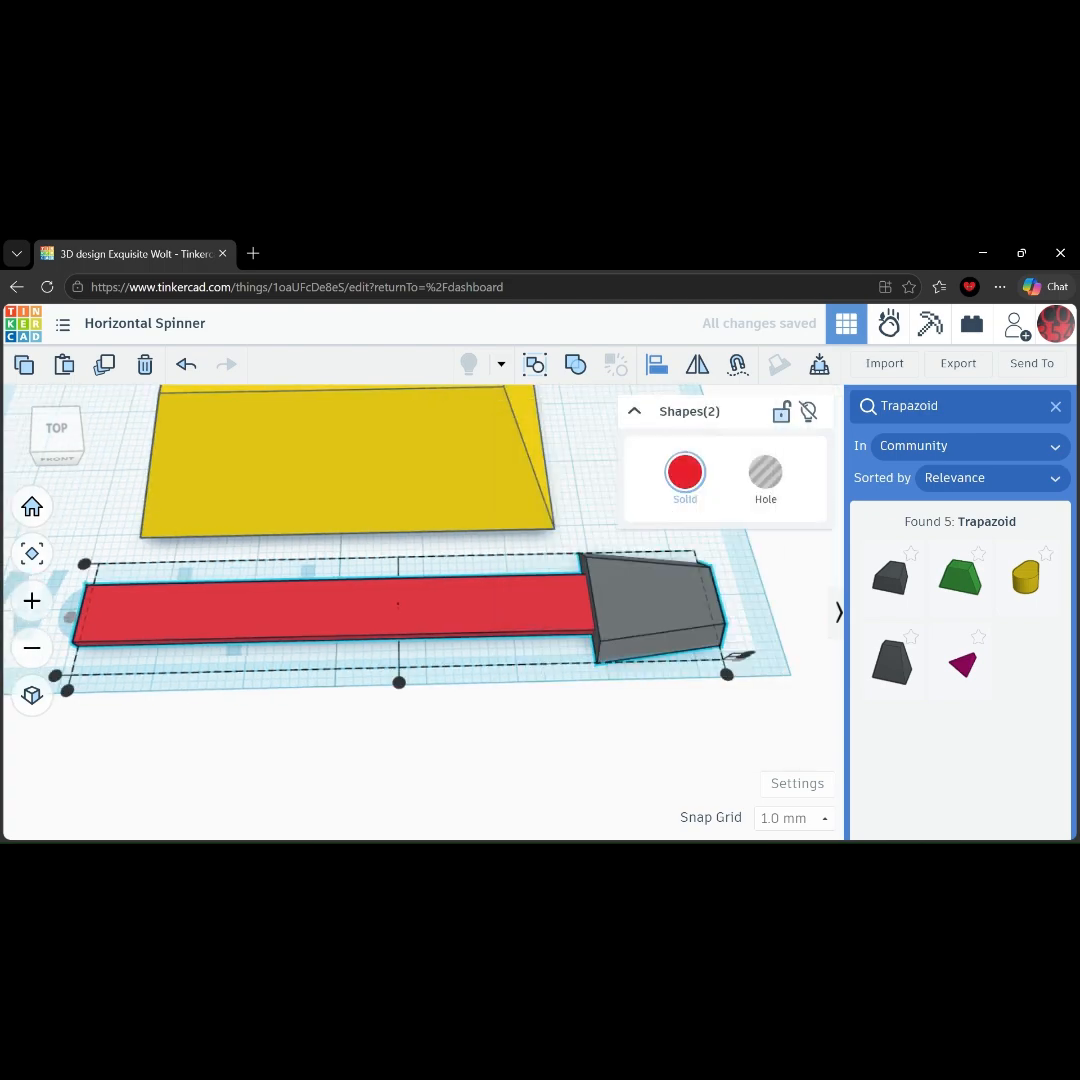
pyautogui.moveTo(424, 612)
pyautogui.mouseDown(button='right')
pyautogui.moveTo(424, 568)
pyautogui.moveTo(424, 614)
pyautogui.mouseUp(button='right')
# Try to align the red bar flush with the trapezoid's outer end, and undo it.
pyautogui.moveTo(70, 617); pyautogui.dragTo(192, 614)
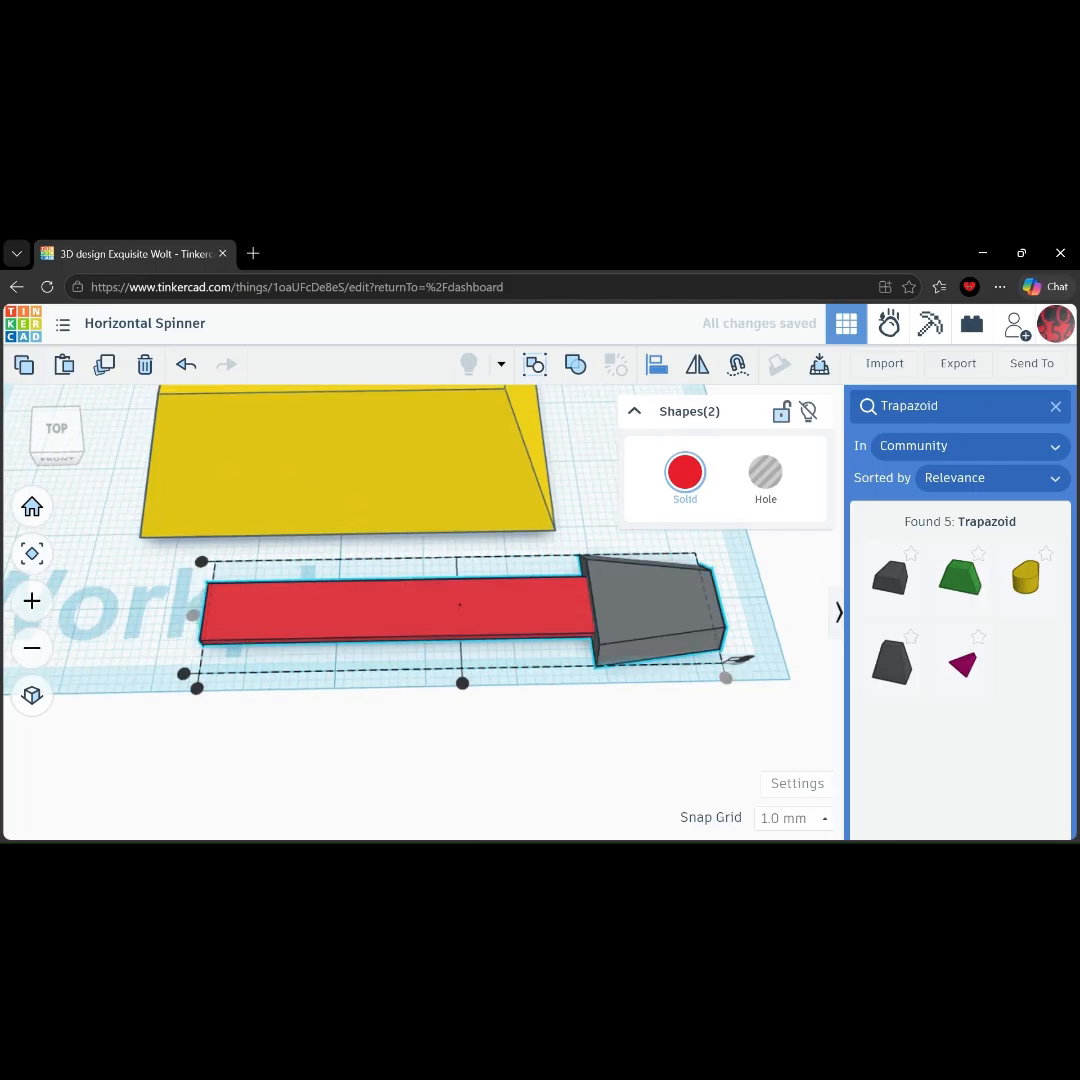
pyautogui.hotkey('ctrl', 'z')
pyautogui.moveTo(440, 620)
pyautogui.mouseDown(button='right')
pyautogui.moveTo(432, 570)
pyautogui.moveTo(434, 602)
pyautogui.mouseUp(button='right')
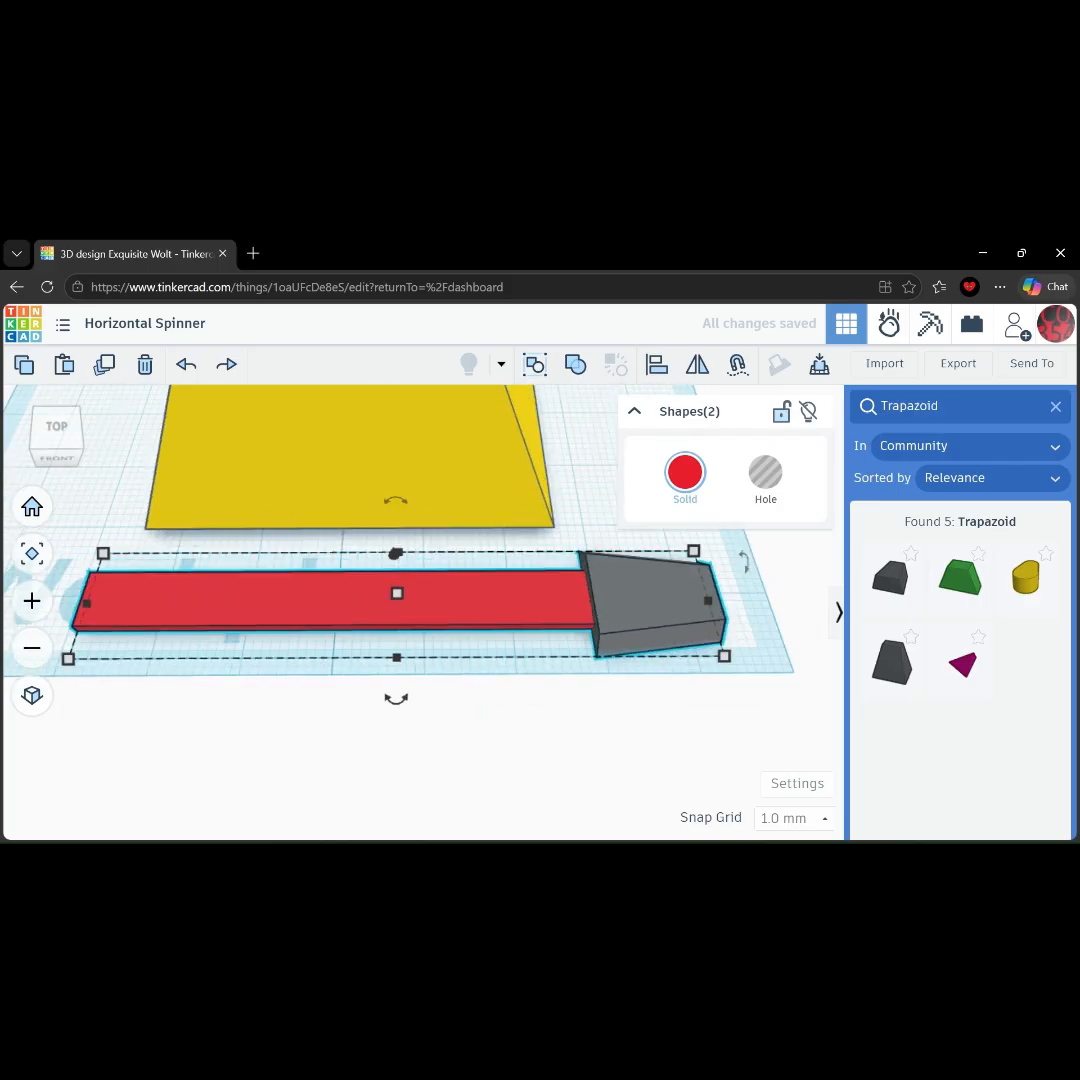
# Duplicate the bar and trapezoid together and rotate the copy 180° so the opposite bar end also carries a trapezoid.
pyautogui.hotkey('ctrl', 'g')
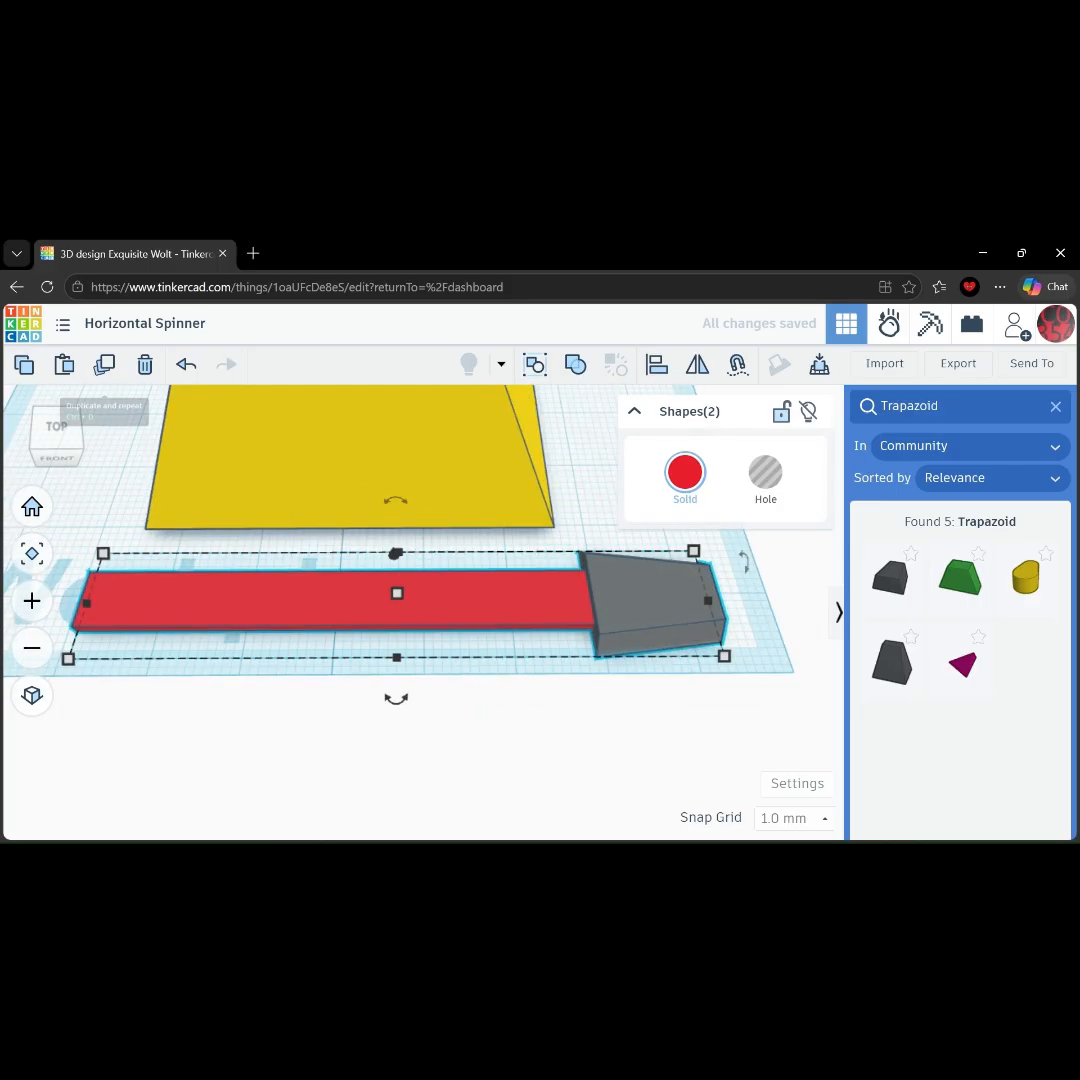
pyautogui.click(104, 364)
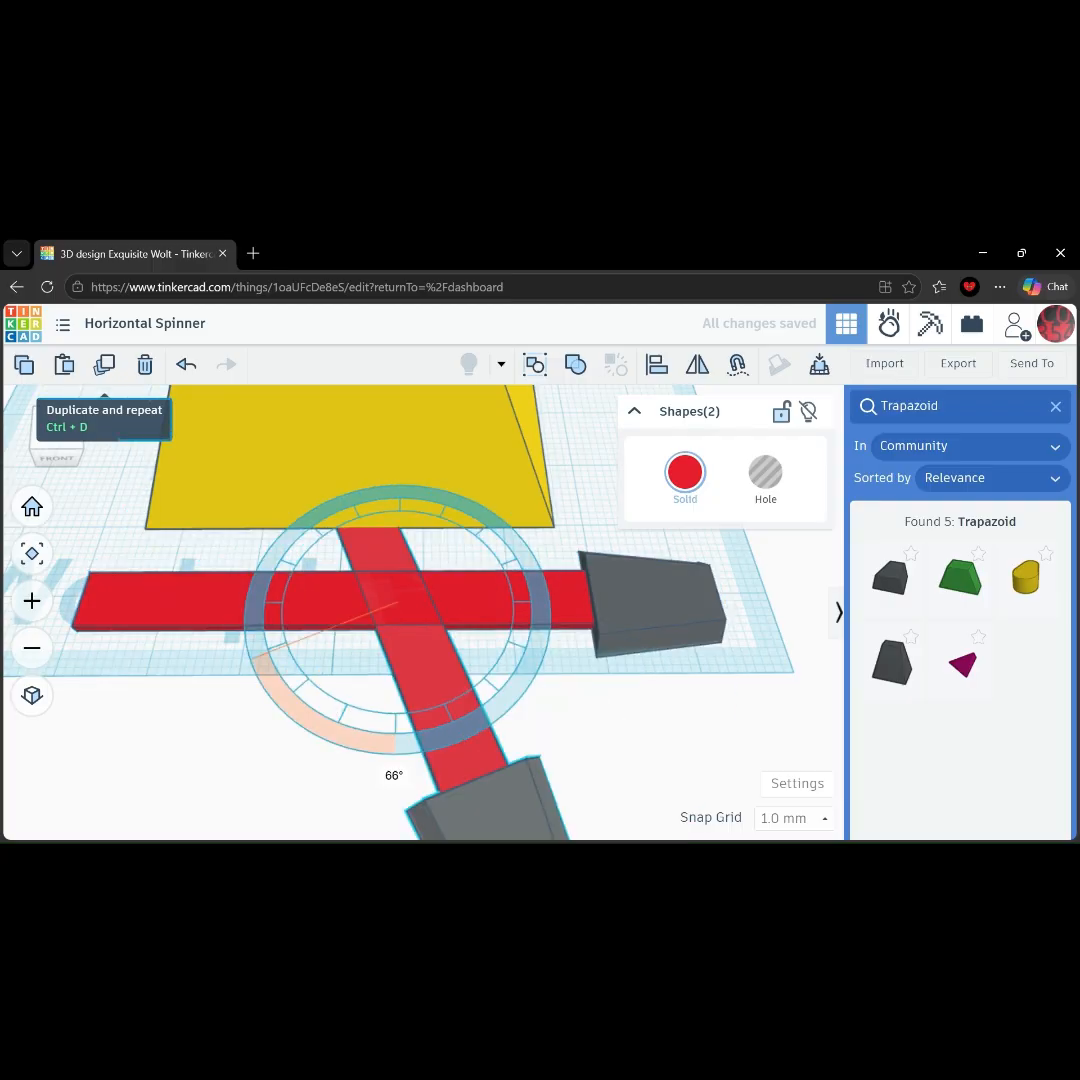
pyautogui.moveTo(104, 364)
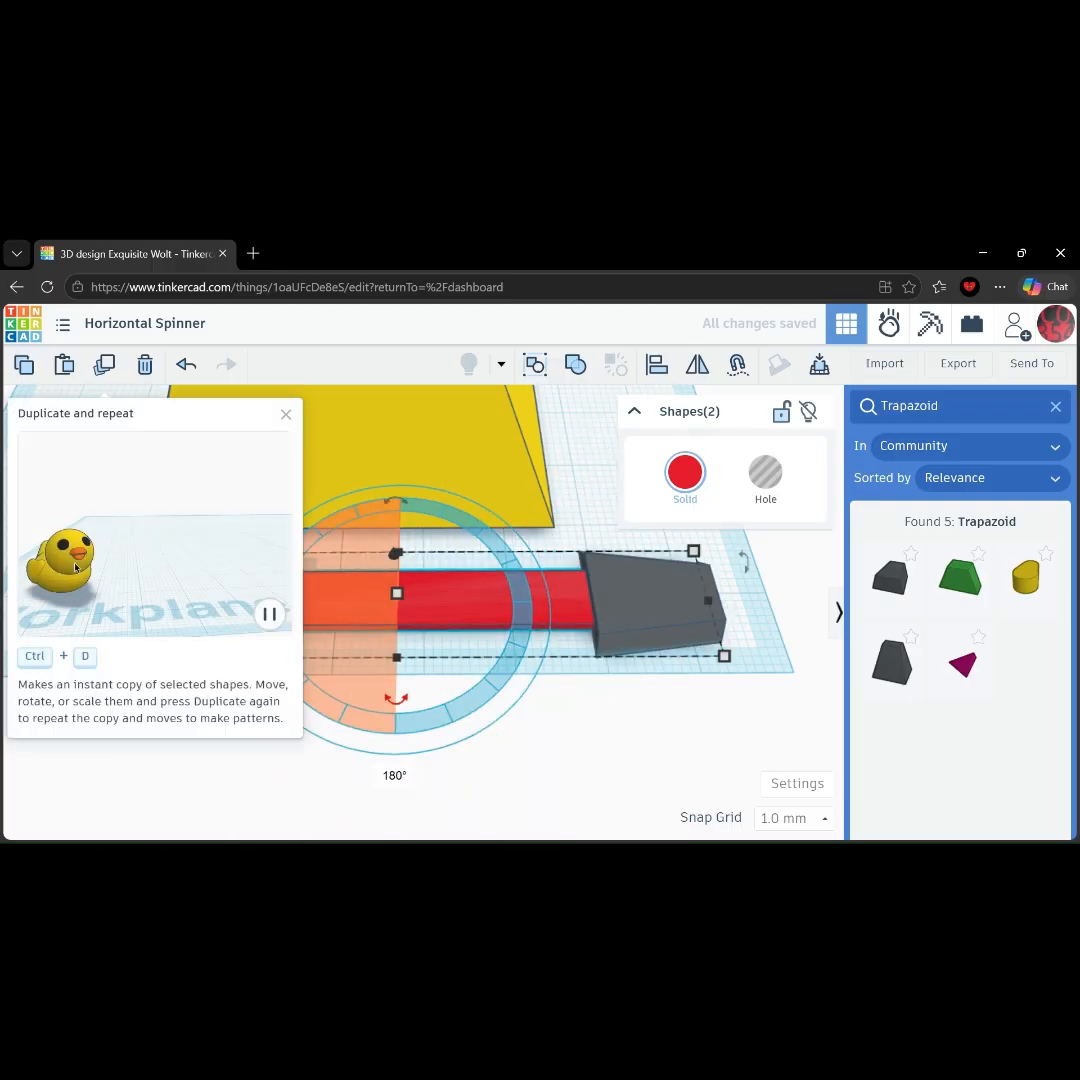
pyautogui.press('Escape')
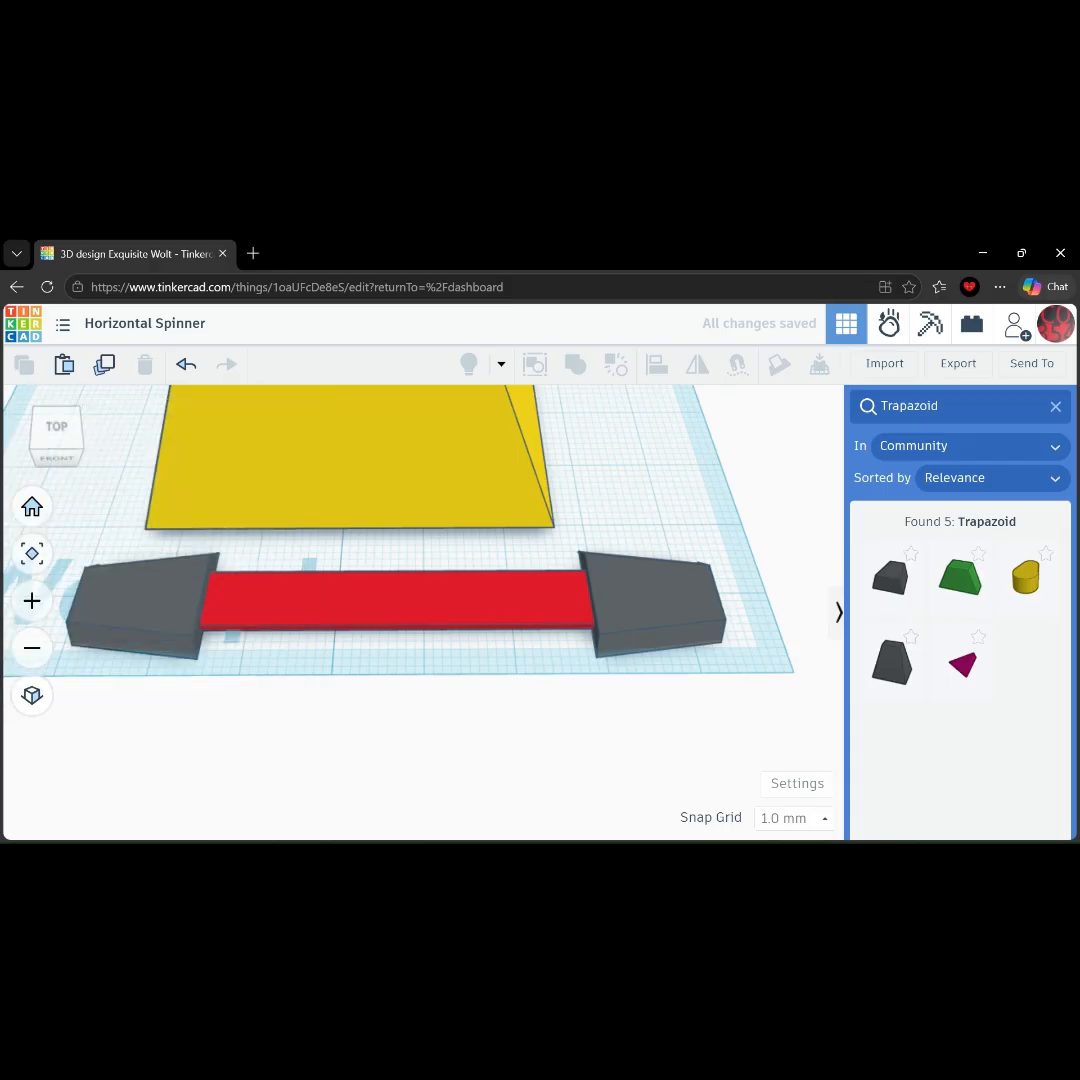
pyautogui.click(400, 600)
pyautogui.press('Escape')
pyautogui.moveTo(480, 720); pyautogui.dragTo(480, 635, button='right')
pyautogui.click(650, 555)
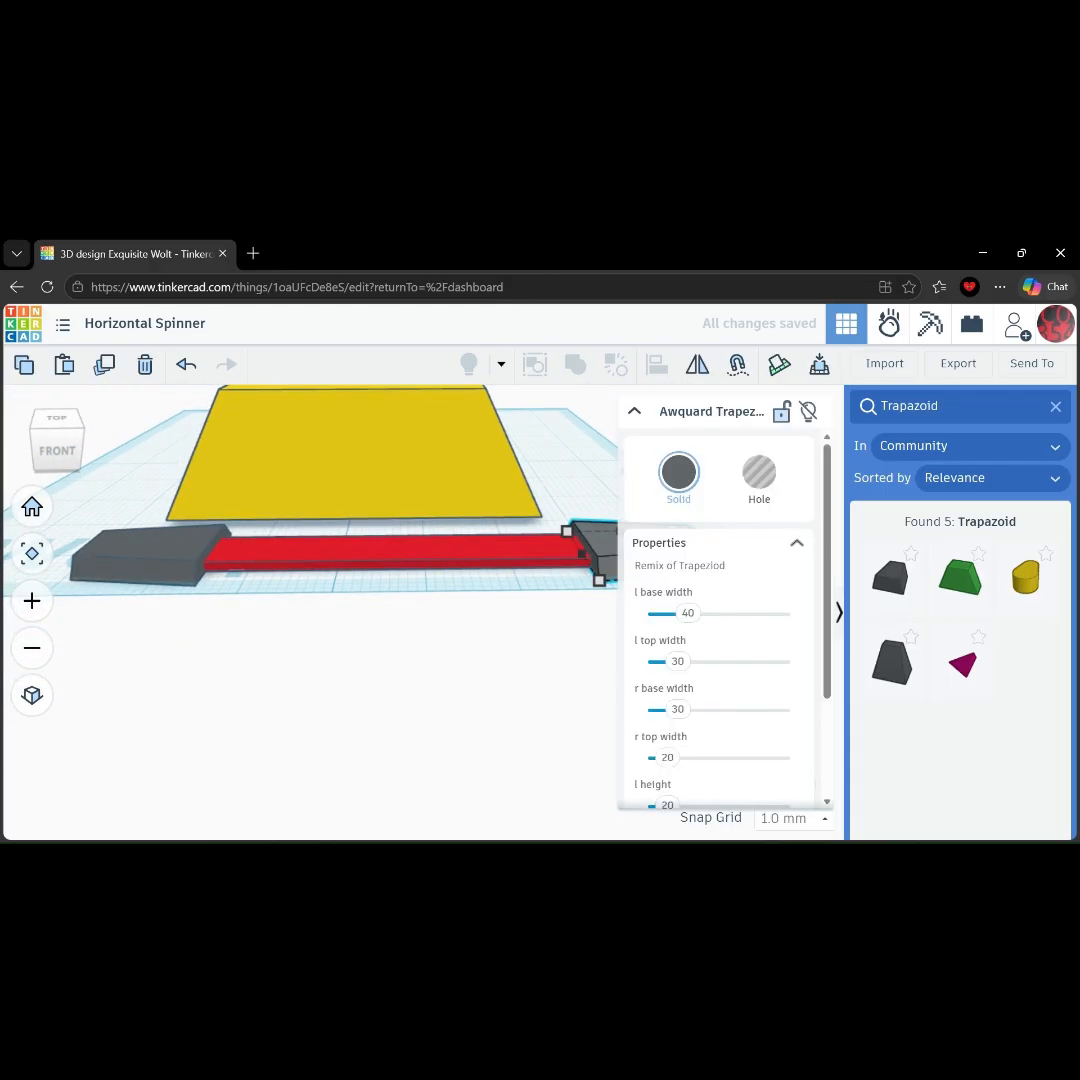
pyautogui.keyDown('shift'); pyautogui.click(140, 555); pyautogui.keyUp('shift')
pyautogui.click(655, 550)
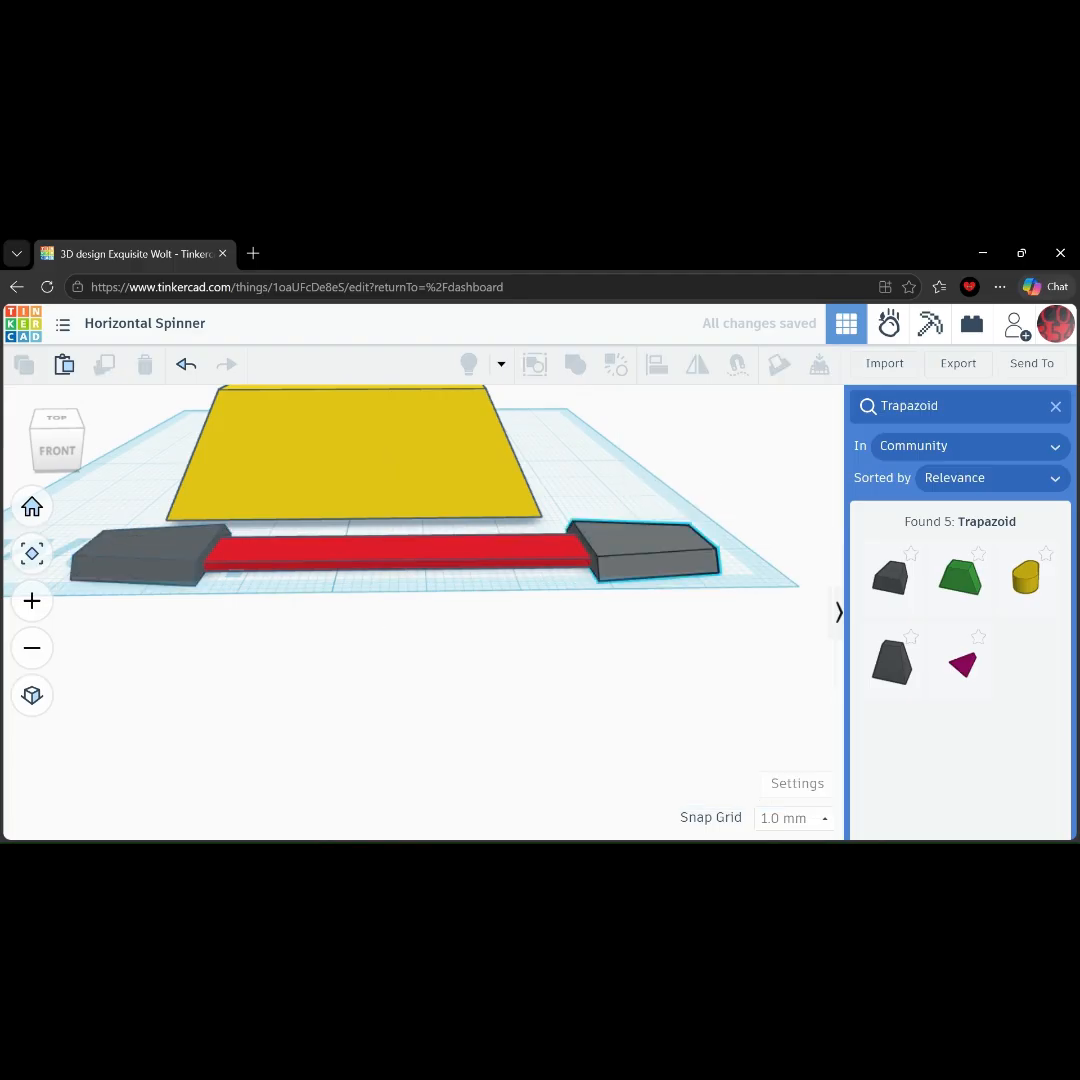
pyautogui.press('f')
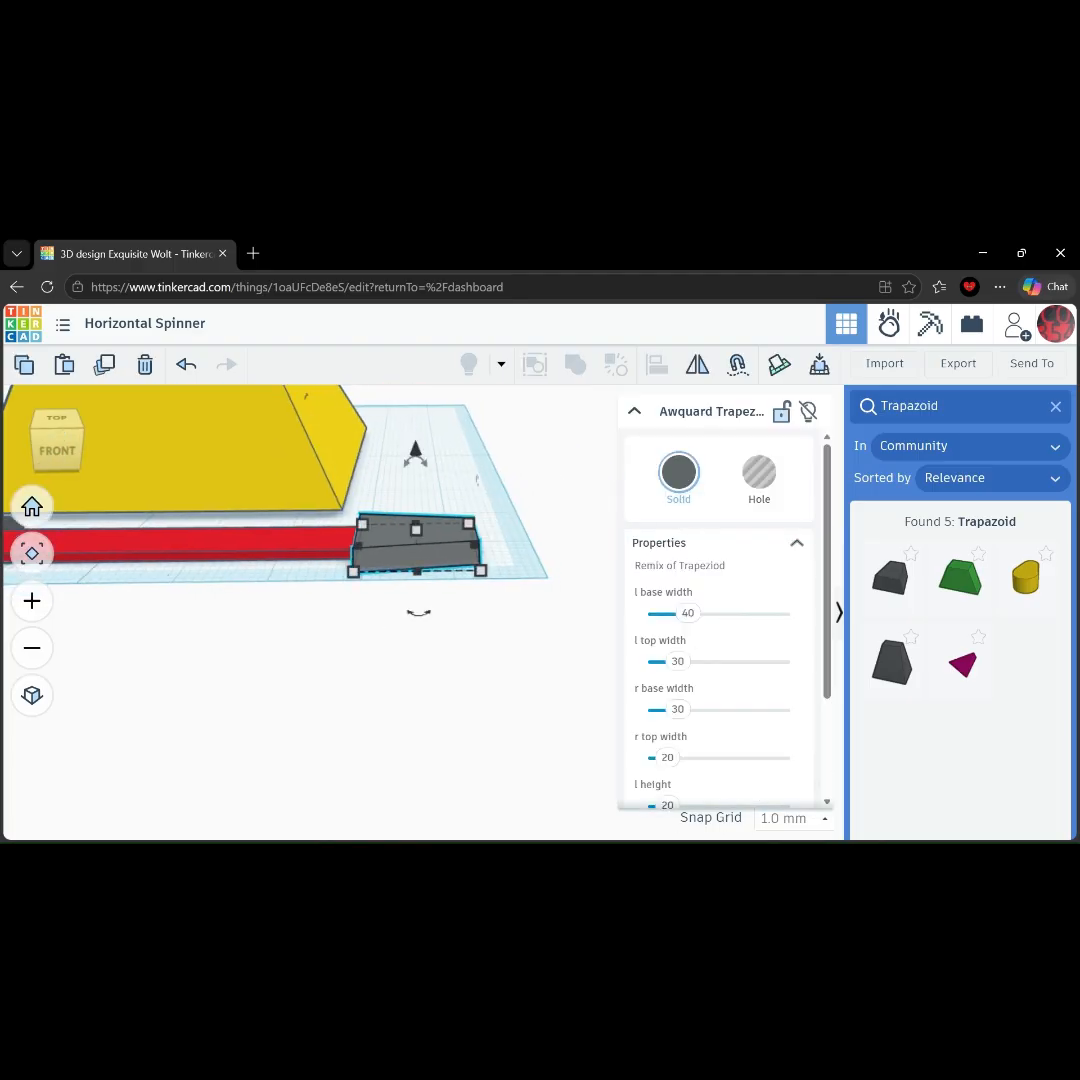
pyautogui.press('Escape')
pyautogui.scroll(-3, 600, 580)
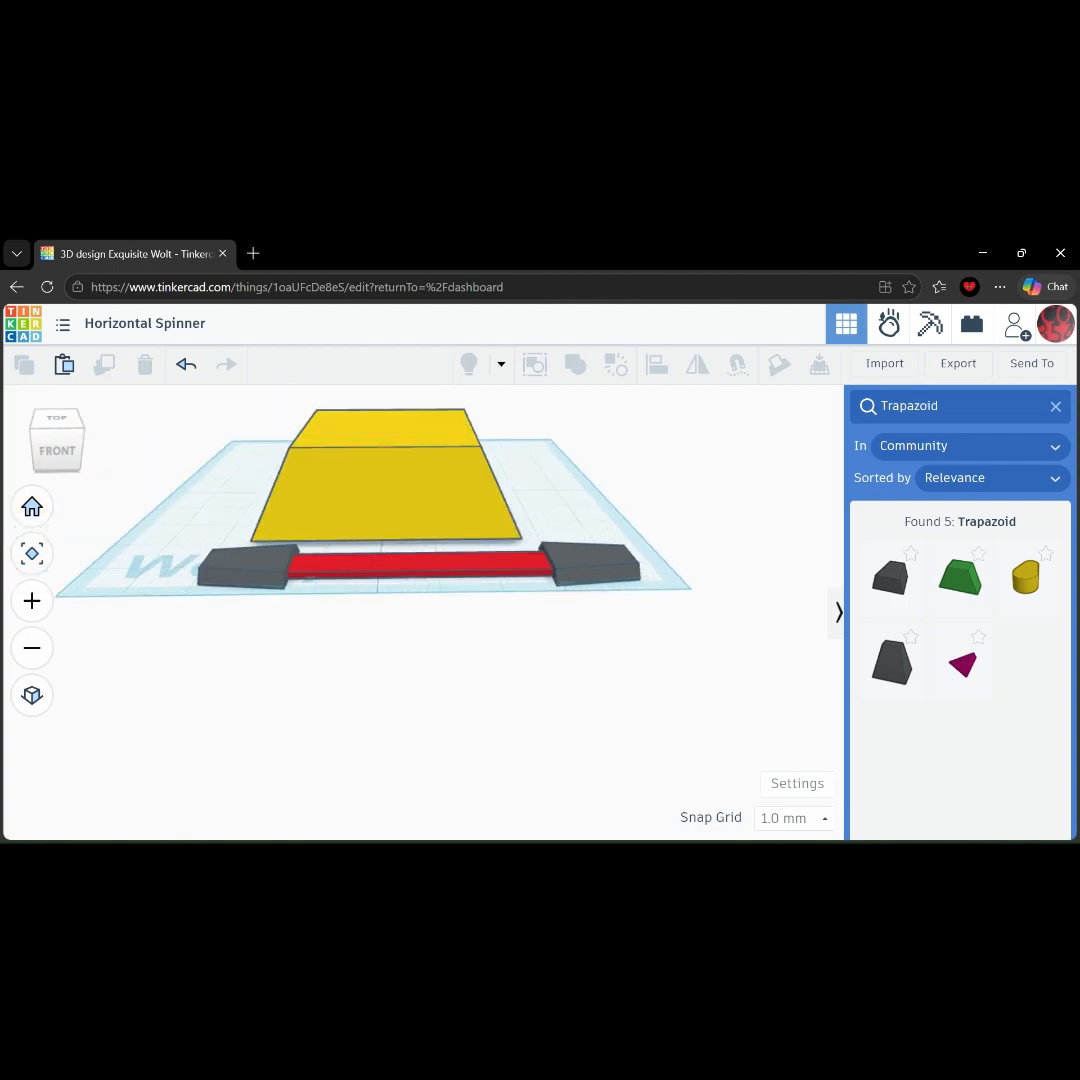
# Union the red bar and its end trapezoids into one shape, and turn on Multicolor for it.
pyautogui.moveTo(590, 500); pyautogui.dragTo(597, 588, button='right')
pyautogui.click(598, 588)
pyautogui.keyDown('shift'); pyautogui.click(252, 600); pyautogui.keyUp('shift')
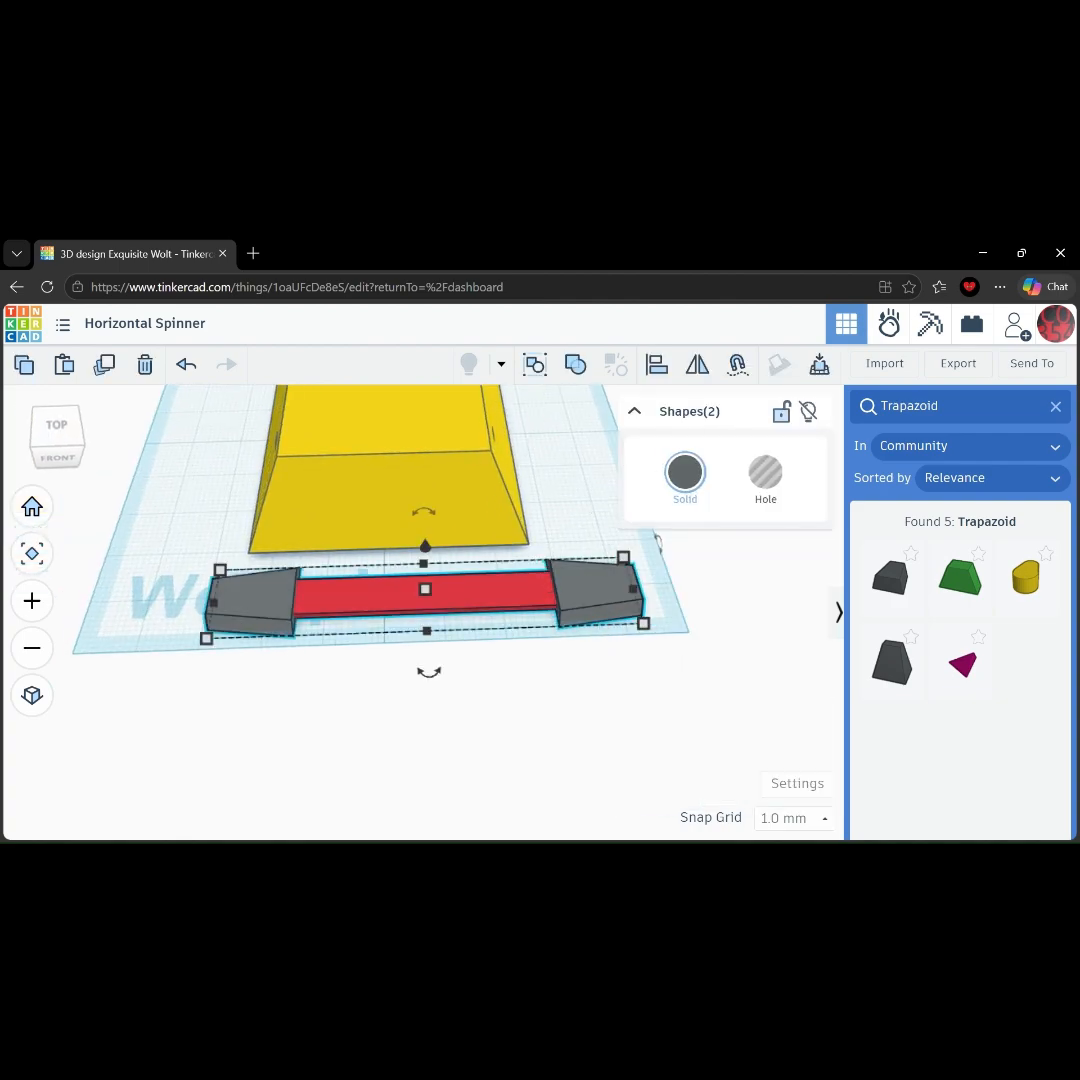
pyautogui.click(575, 364)
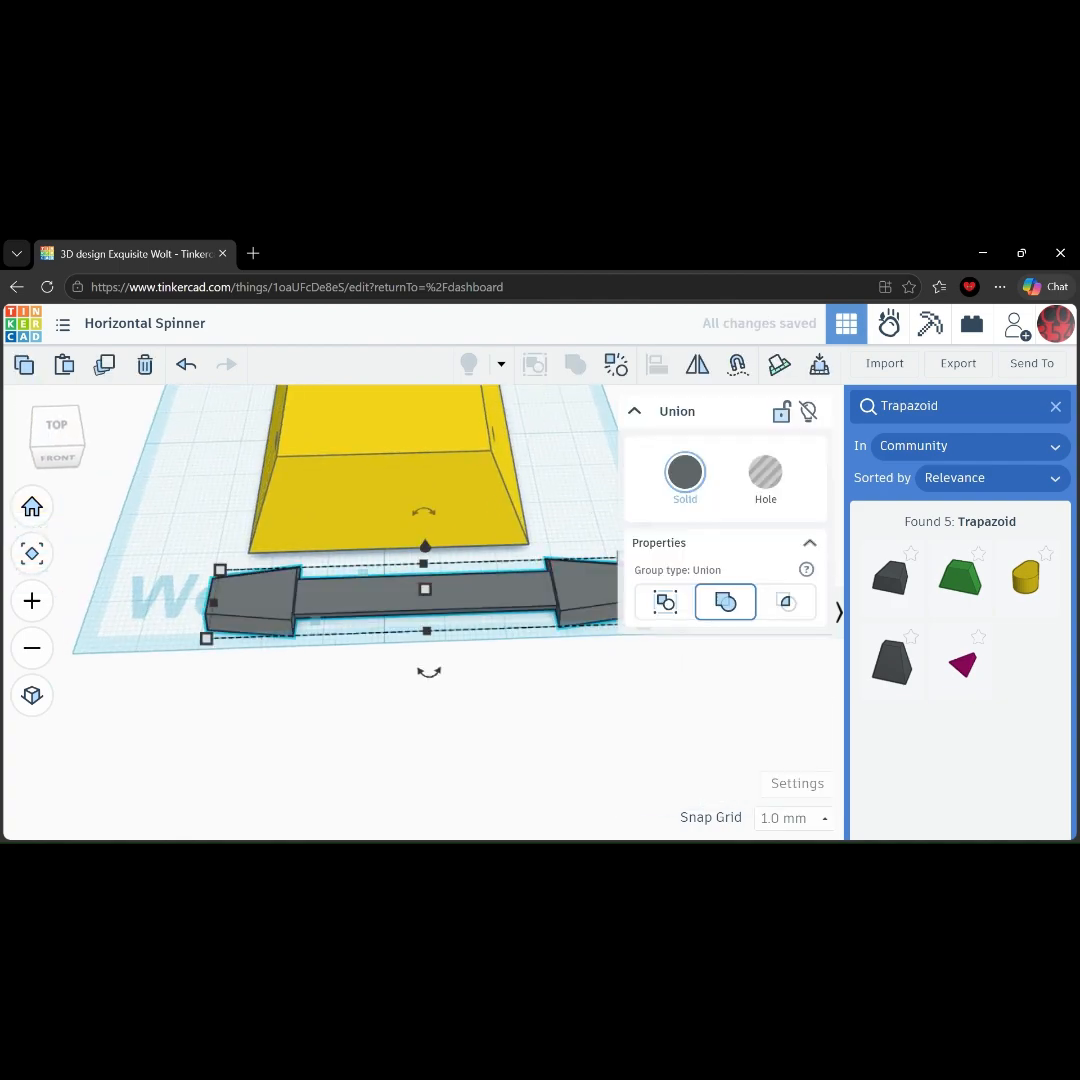
pyautogui.click(685, 474)
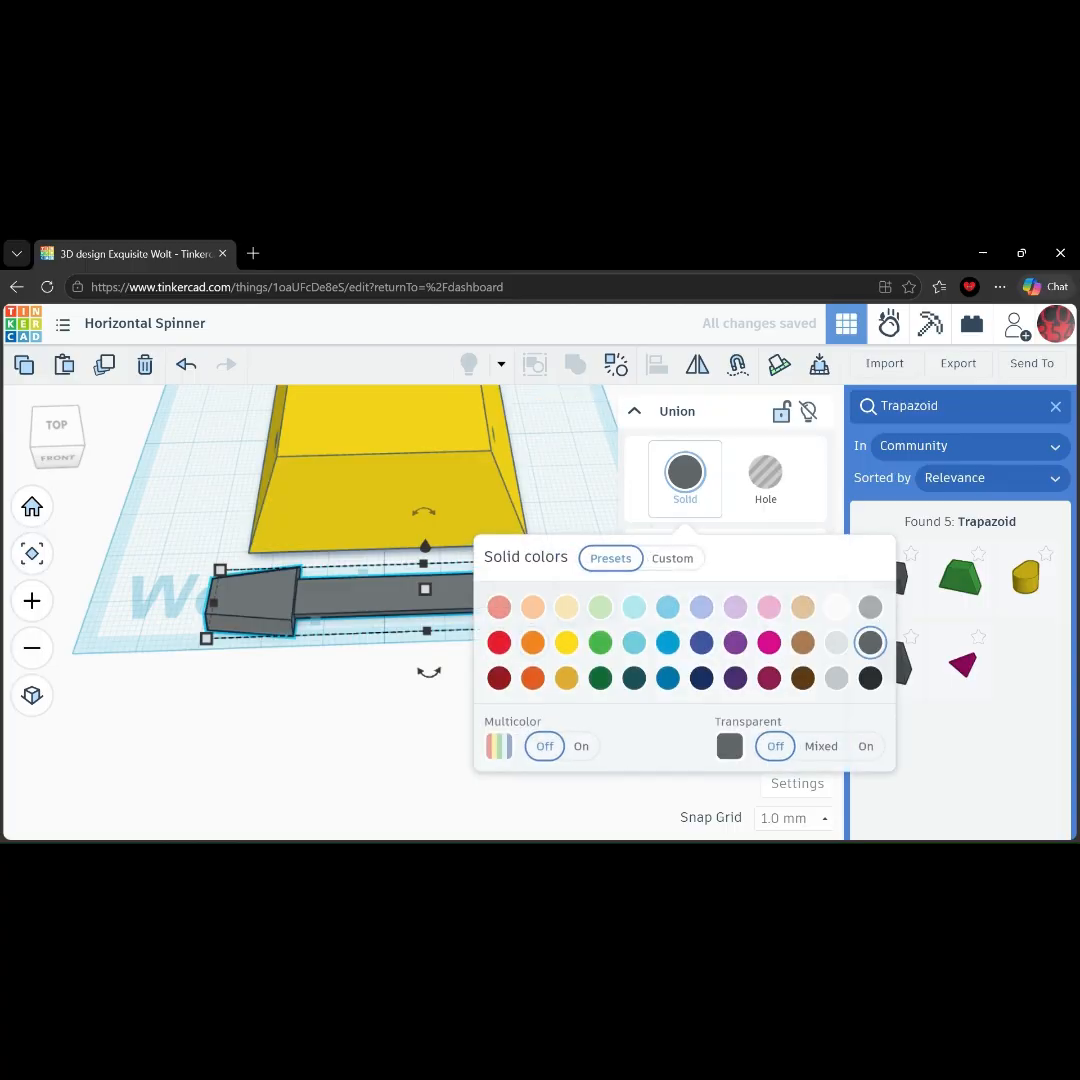
pyautogui.click(581, 746)
pyautogui.press('Escape')
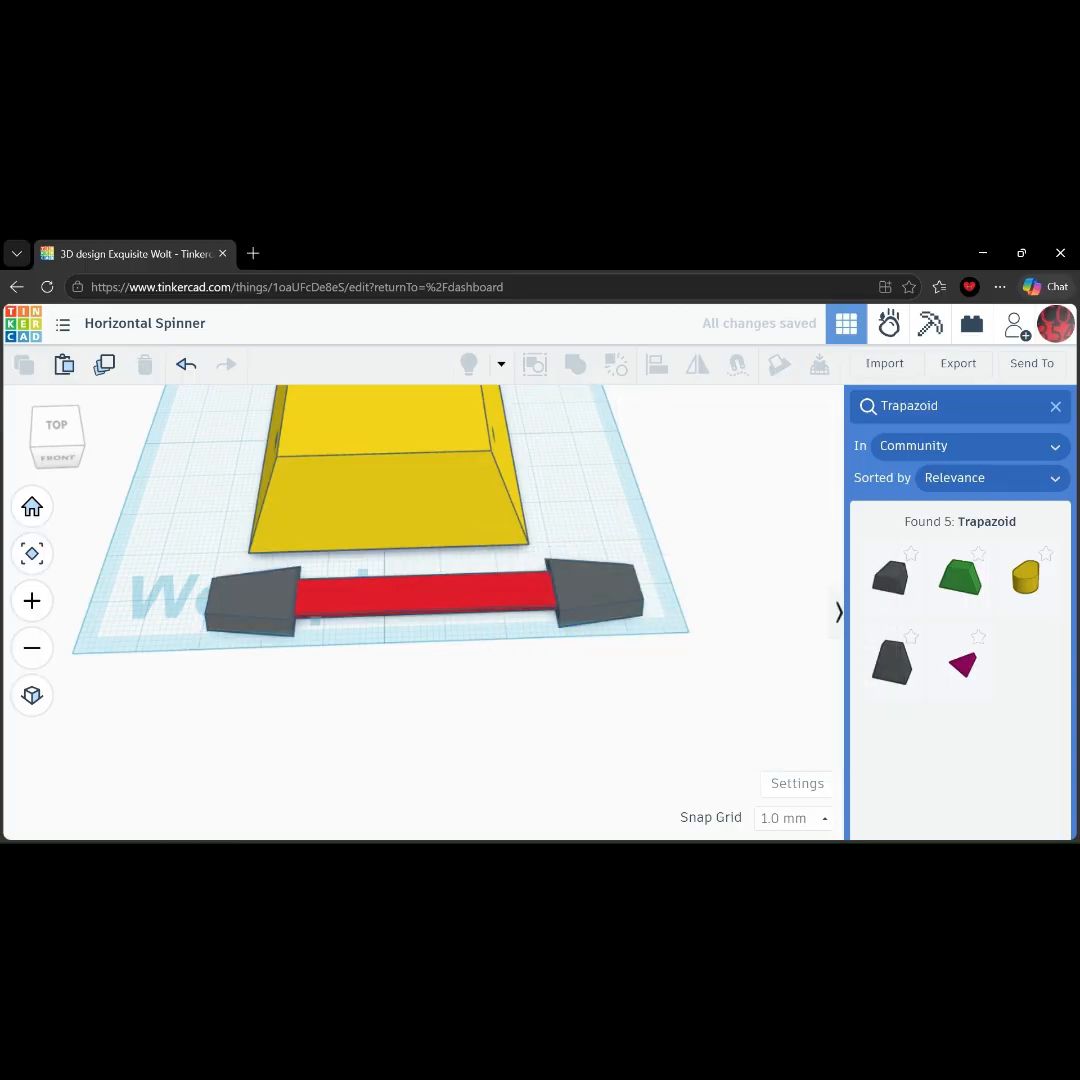
# Move the weapon bar across the middle of the yellow body and raise it 17 mm.
pyautogui.scroll(-3, 589, 784)
pyautogui.moveTo(440, 655); pyautogui.dragTo(444, 453)
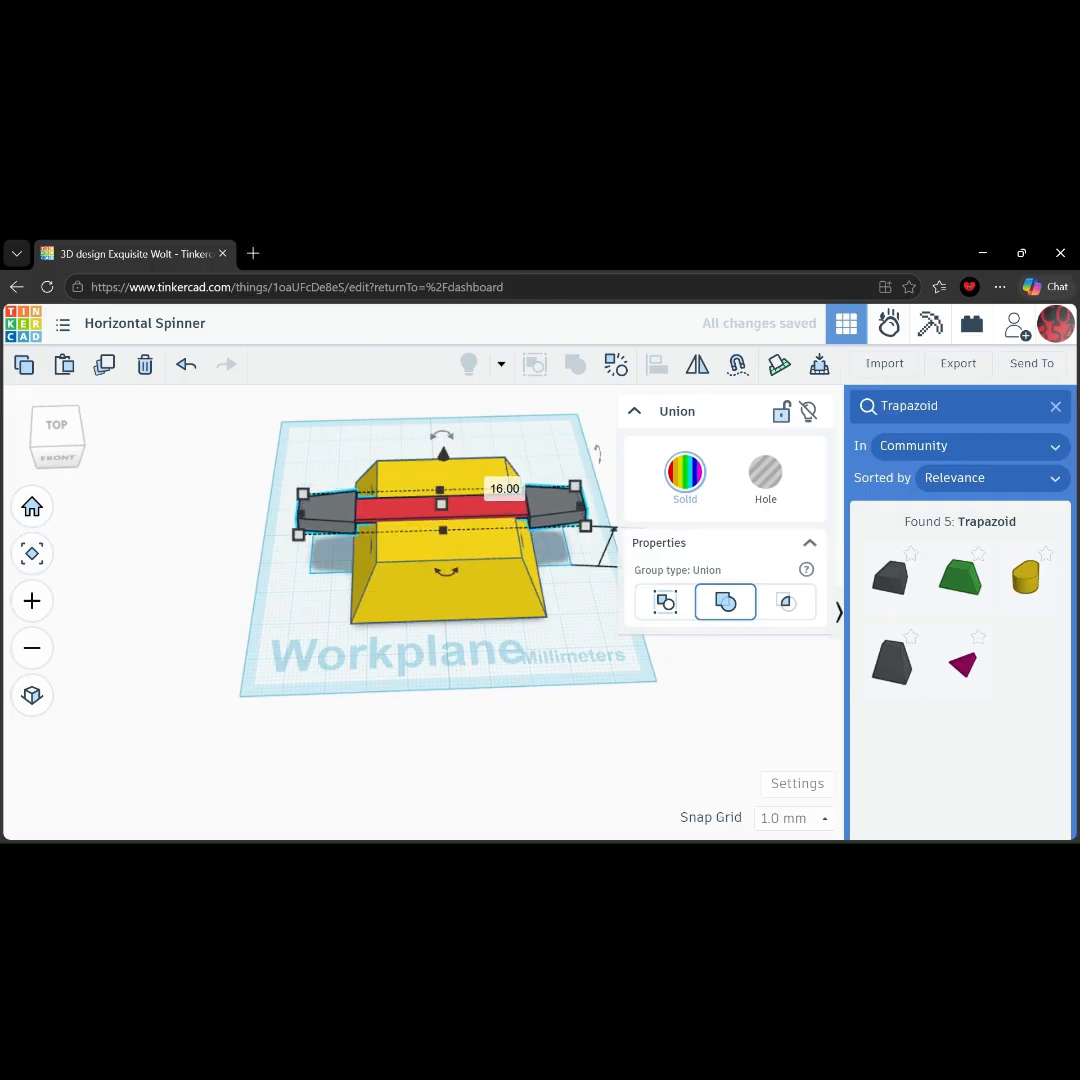
pyautogui.click(504, 489)
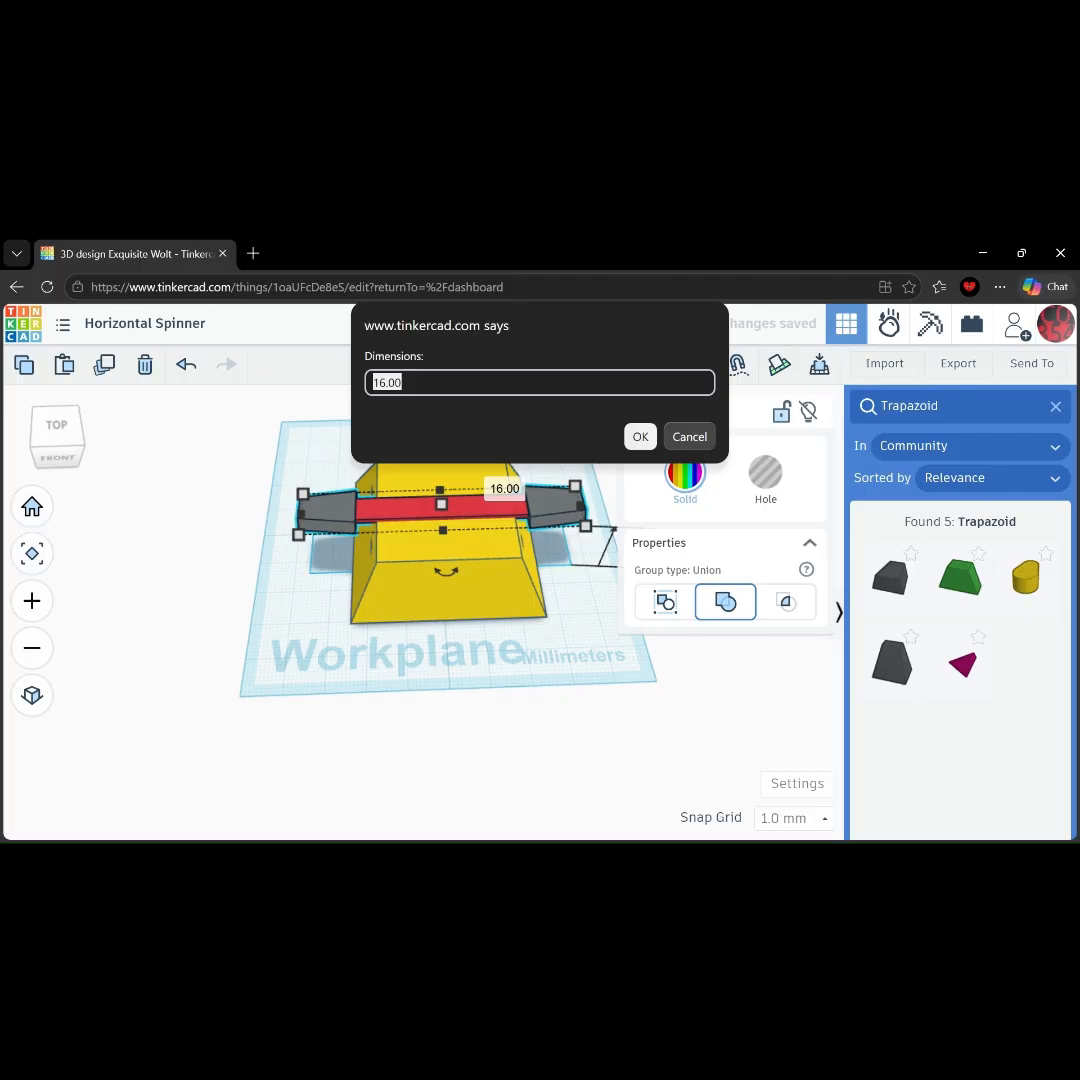
pyautogui.write('17')
pyautogui.press('Return')
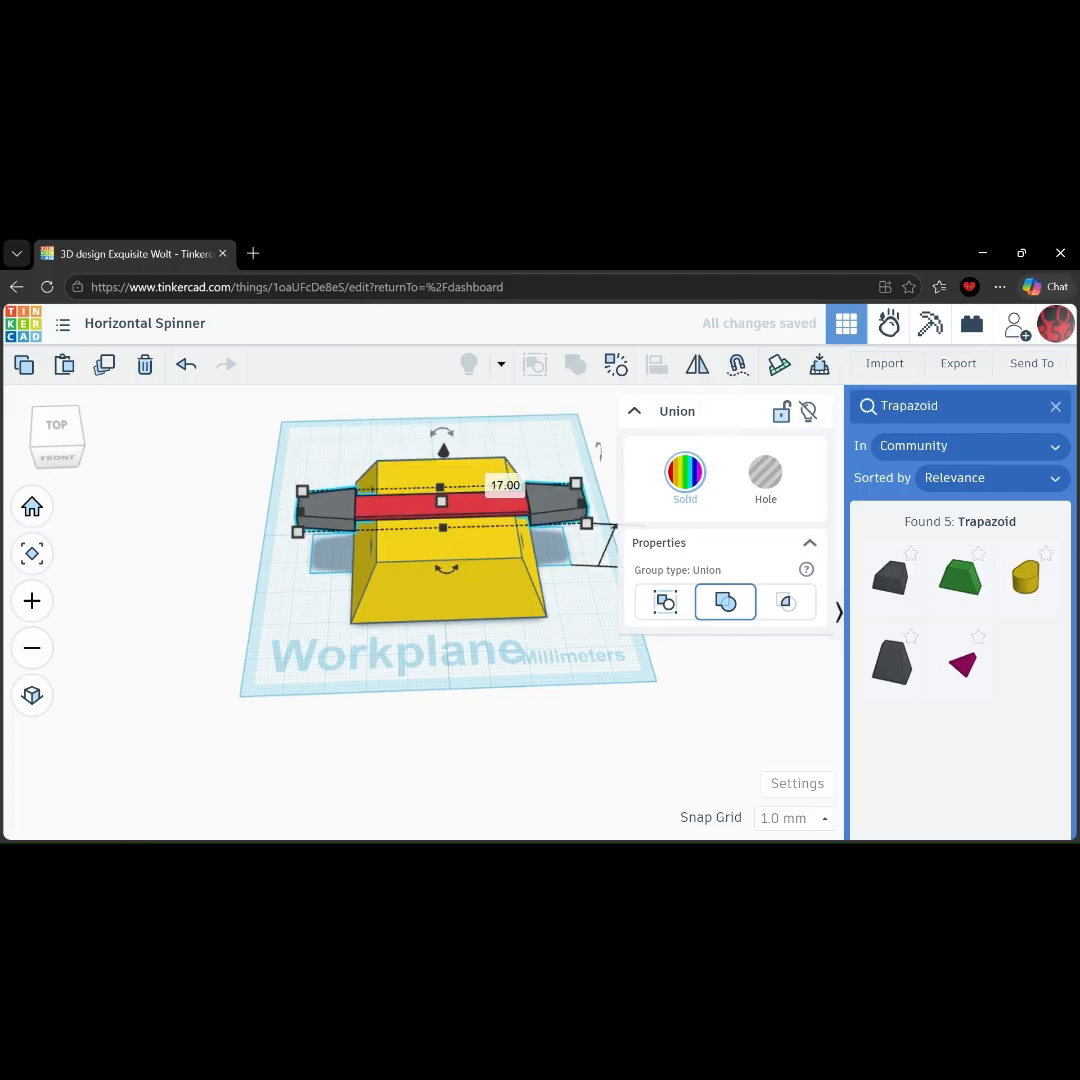
# Center the weapon bar over the yellow body, aligning both in width and depth.
pyautogui.moveTo(560, 740); pyautogui.dragTo(540, 705, button='right')
pyautogui.click(540, 705)
pyautogui.moveTo(540, 640); pyautogui.dragTo(545, 765, button='right')
pyautogui.scroll(2, 446, 540)
pyautogui.moveTo(446, 540); pyautogui.dragTo(446, 564, button='middle')
pyautogui.moveTo(450, 561)
pyautogui.mouseDown()
pyautogui.moveTo(467, 561)
pyautogui.moveTo(457, 557)
pyautogui.mouseUp()
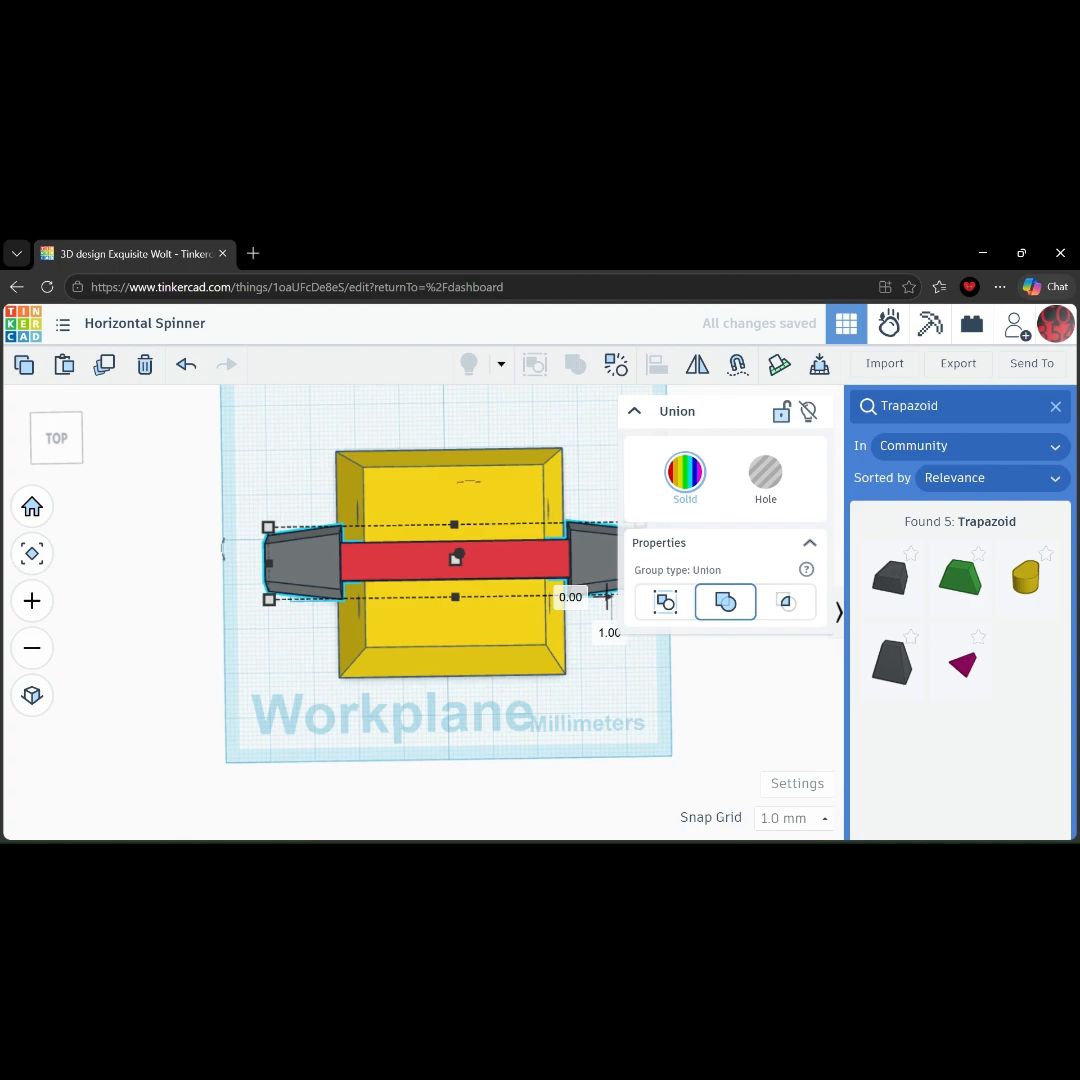
pyautogui.hotkey('ctrl', 'a')
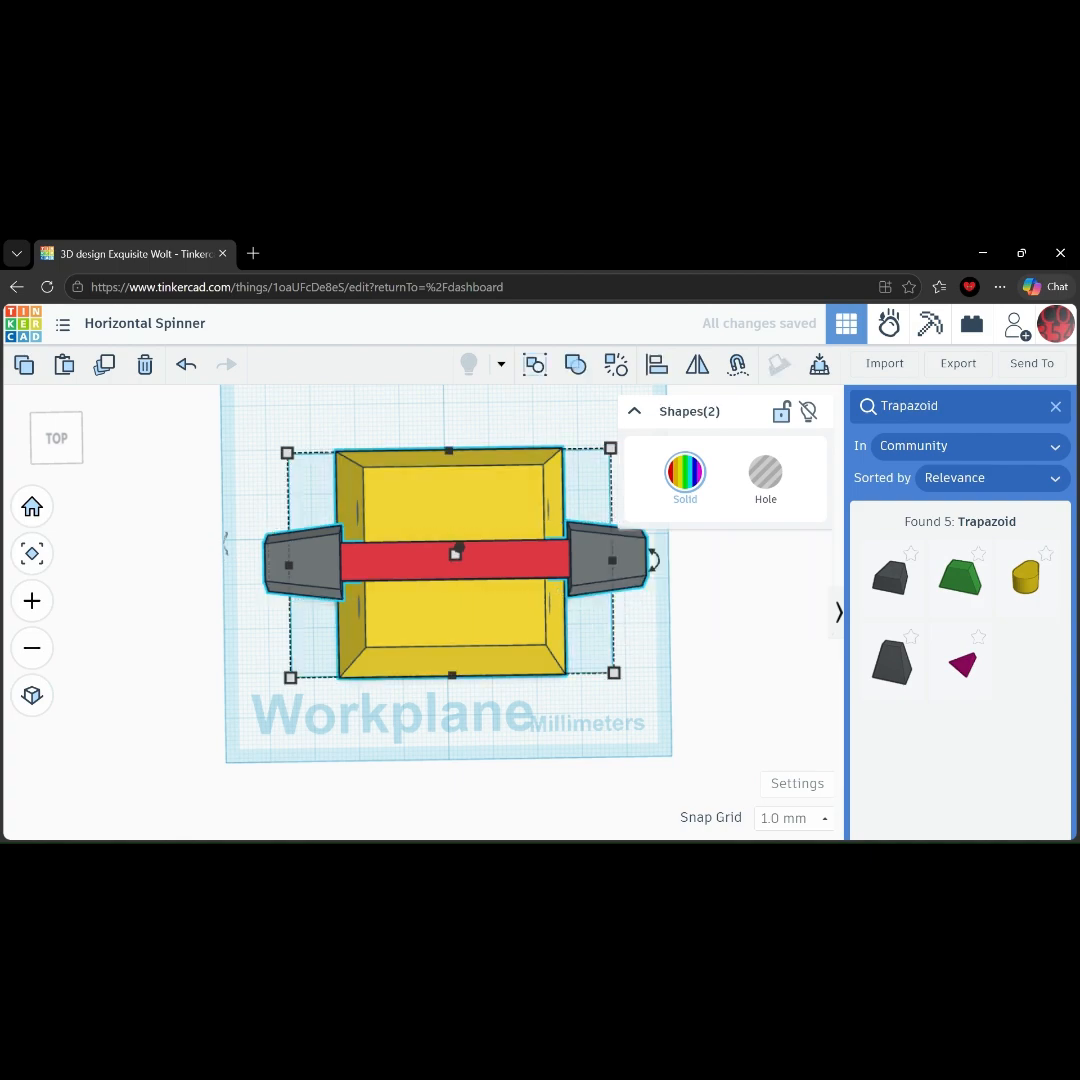
pyautogui.press('l')
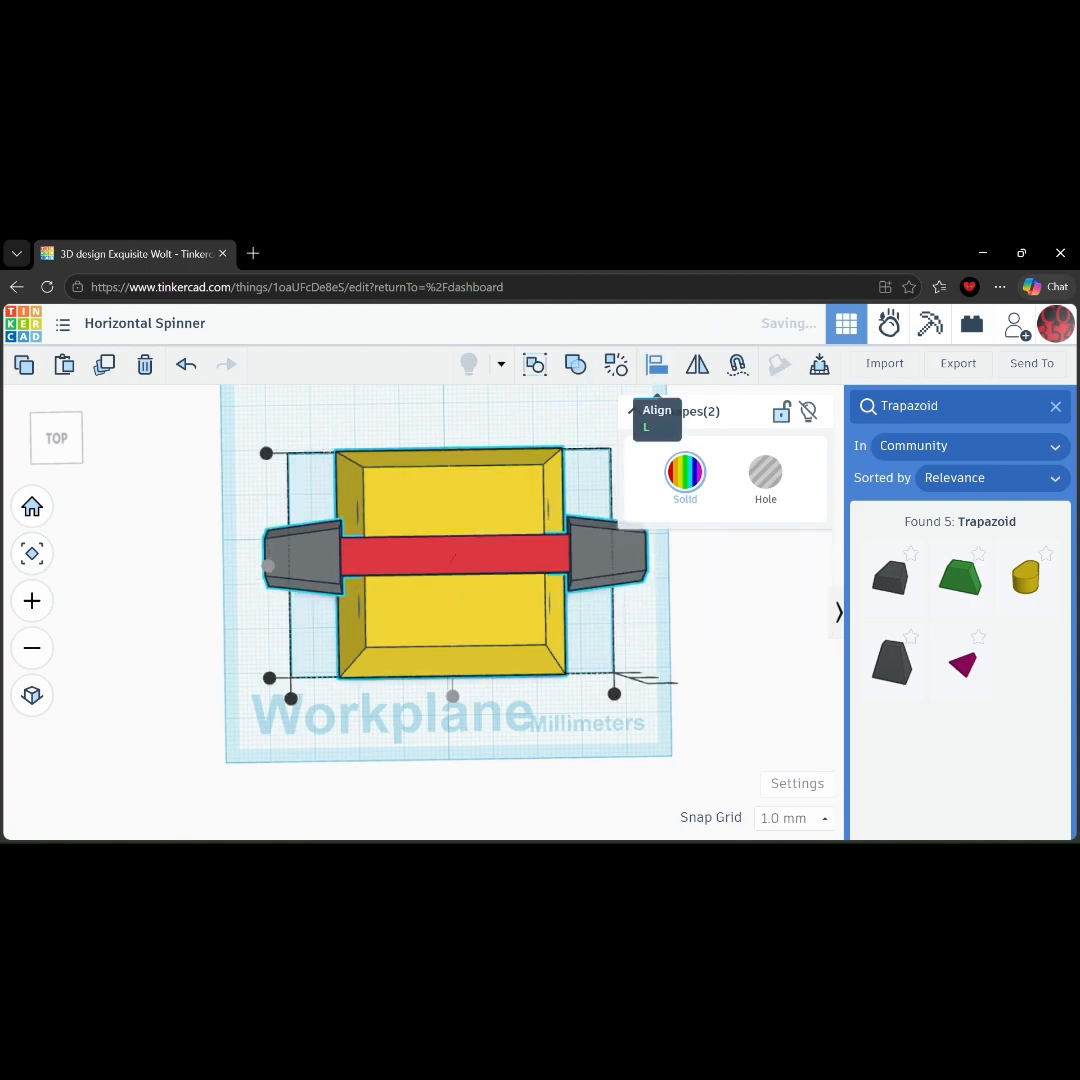
pyautogui.press('Escape')
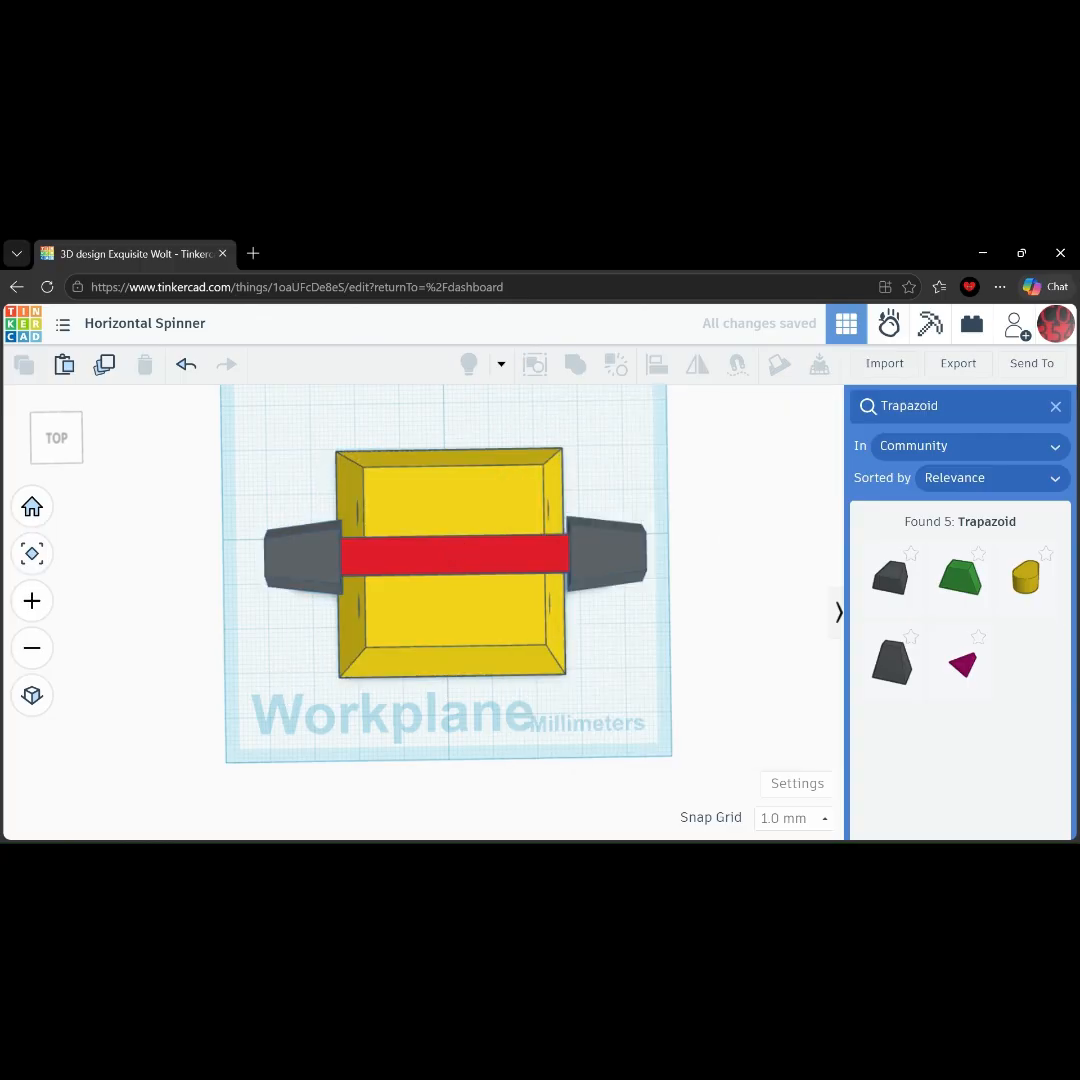
# Try to reduce the yellow body's height on its own, and undo each attempt.
pyautogui.moveTo(480, 560); pyautogui.dragTo(482, 450, button='right')
pyautogui.click(480, 556)
pyautogui.press('Escape')
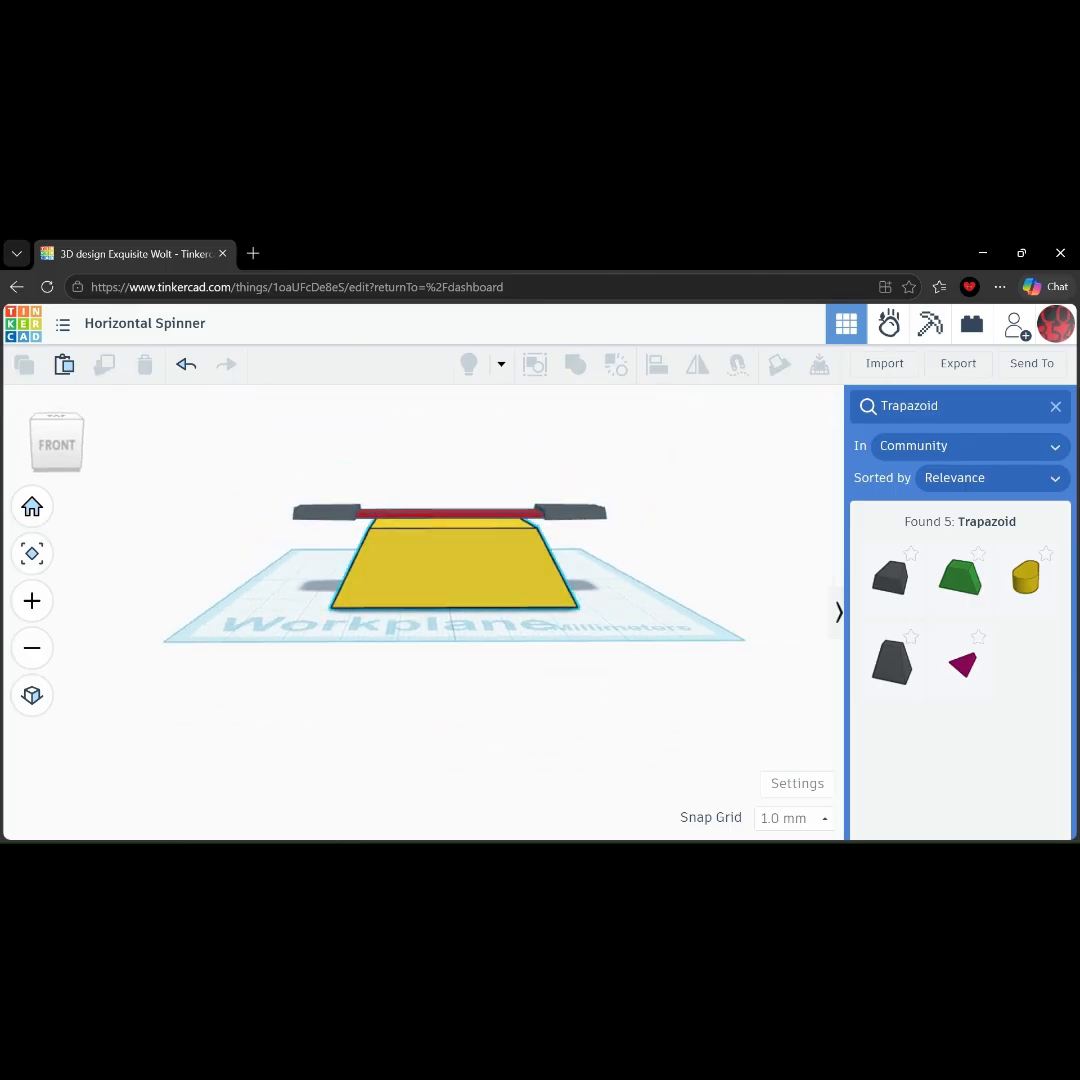
pyautogui.click(460, 567)
pyautogui.moveTo(449, 520)
pyautogui.mouseDown()
pyautogui.moveTo(448, 537)
pyautogui.moveTo(448, 528)
pyautogui.mouseUp()
pyautogui.hotkey('ctrl', 'z')
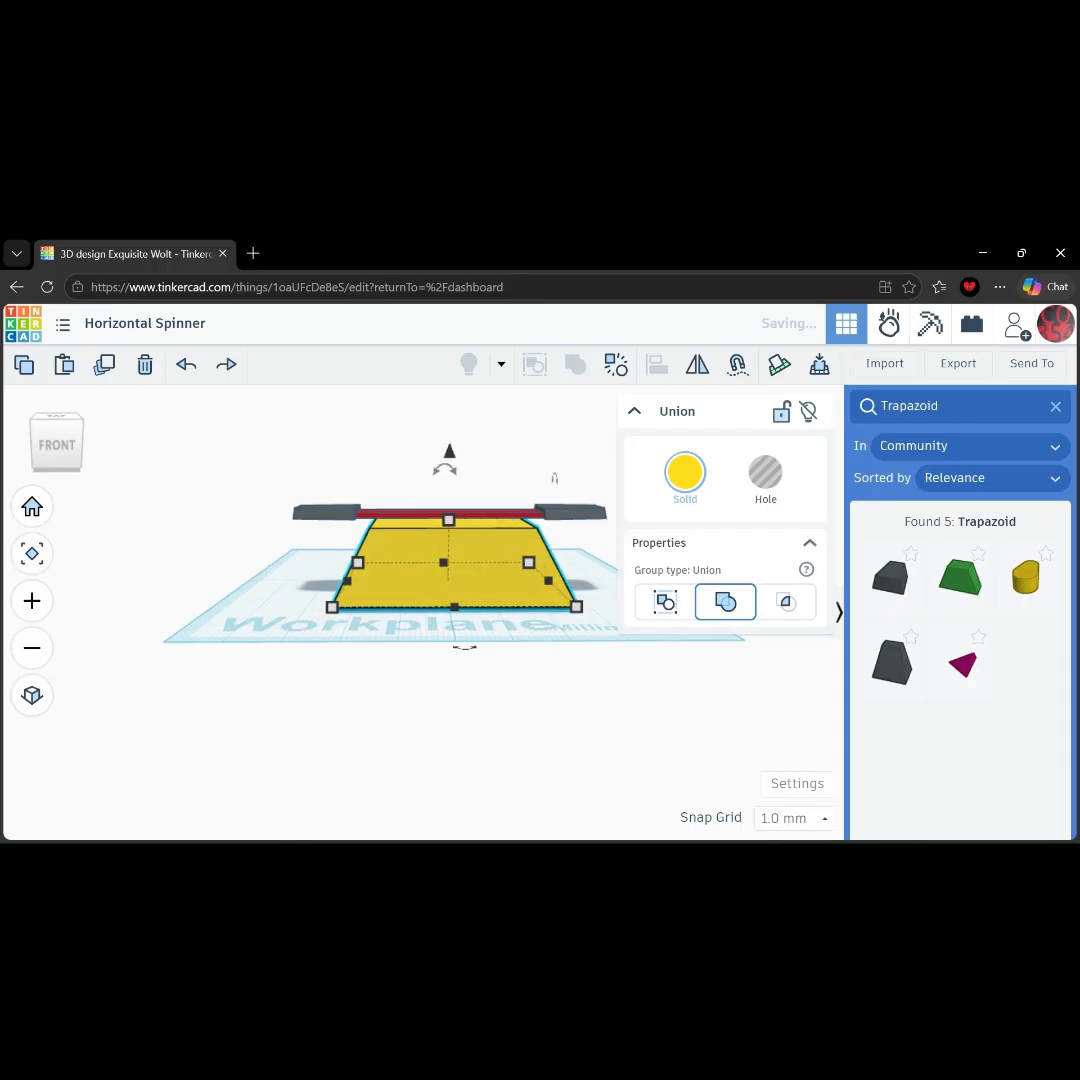
pyautogui.click(554, 478)
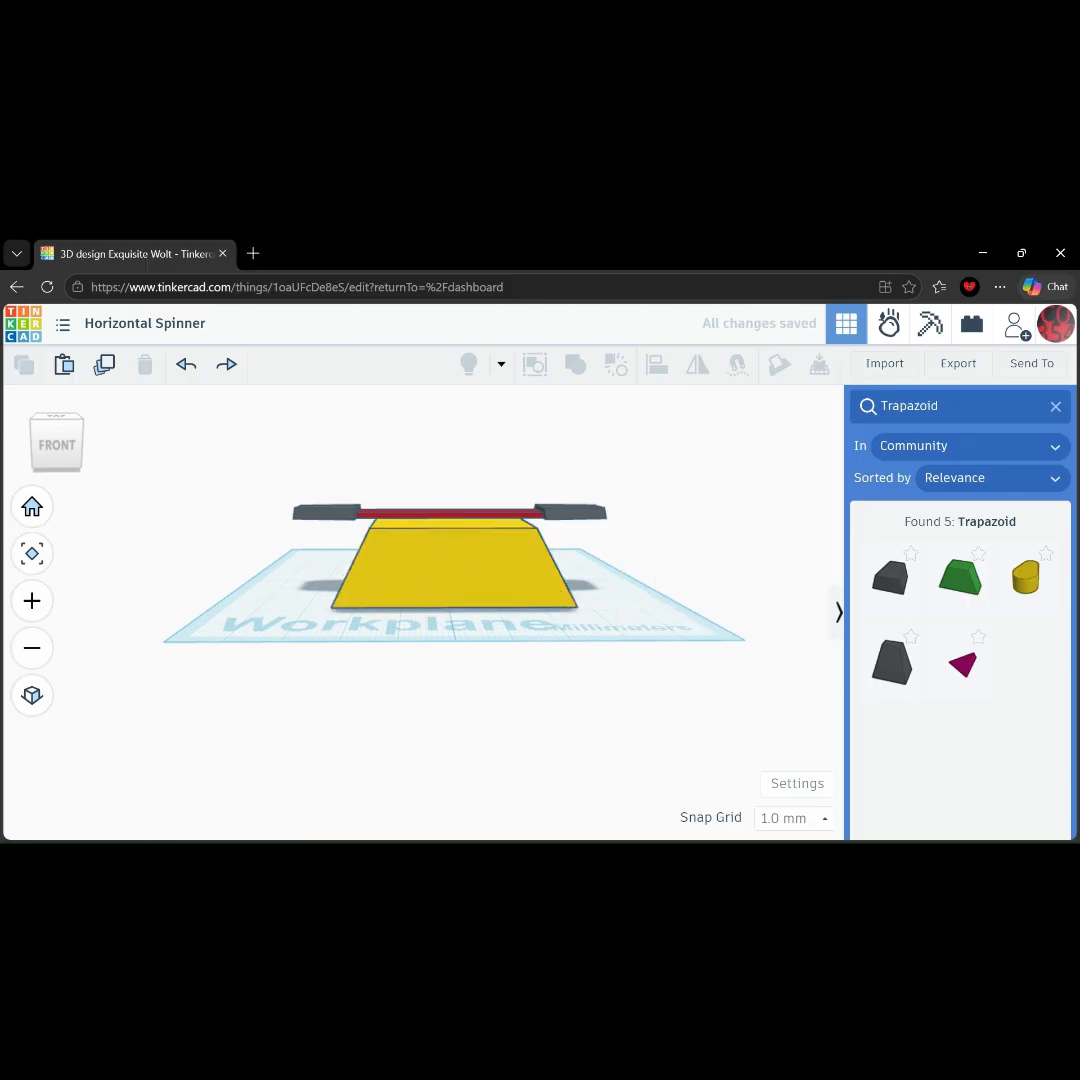
pyautogui.moveTo(554, 490)
pyautogui.mouseDown(button='right')
pyautogui.moveTo(552, 610)
pyautogui.moveTo(500, 520)
pyautogui.moveTo(552, 450)
pyautogui.moveTo(554, 463)
pyautogui.moveTo(554, 405)
pyautogui.moveTo(554, 495)
pyautogui.mouseUp(button='right')
pyautogui.click(475, 565)
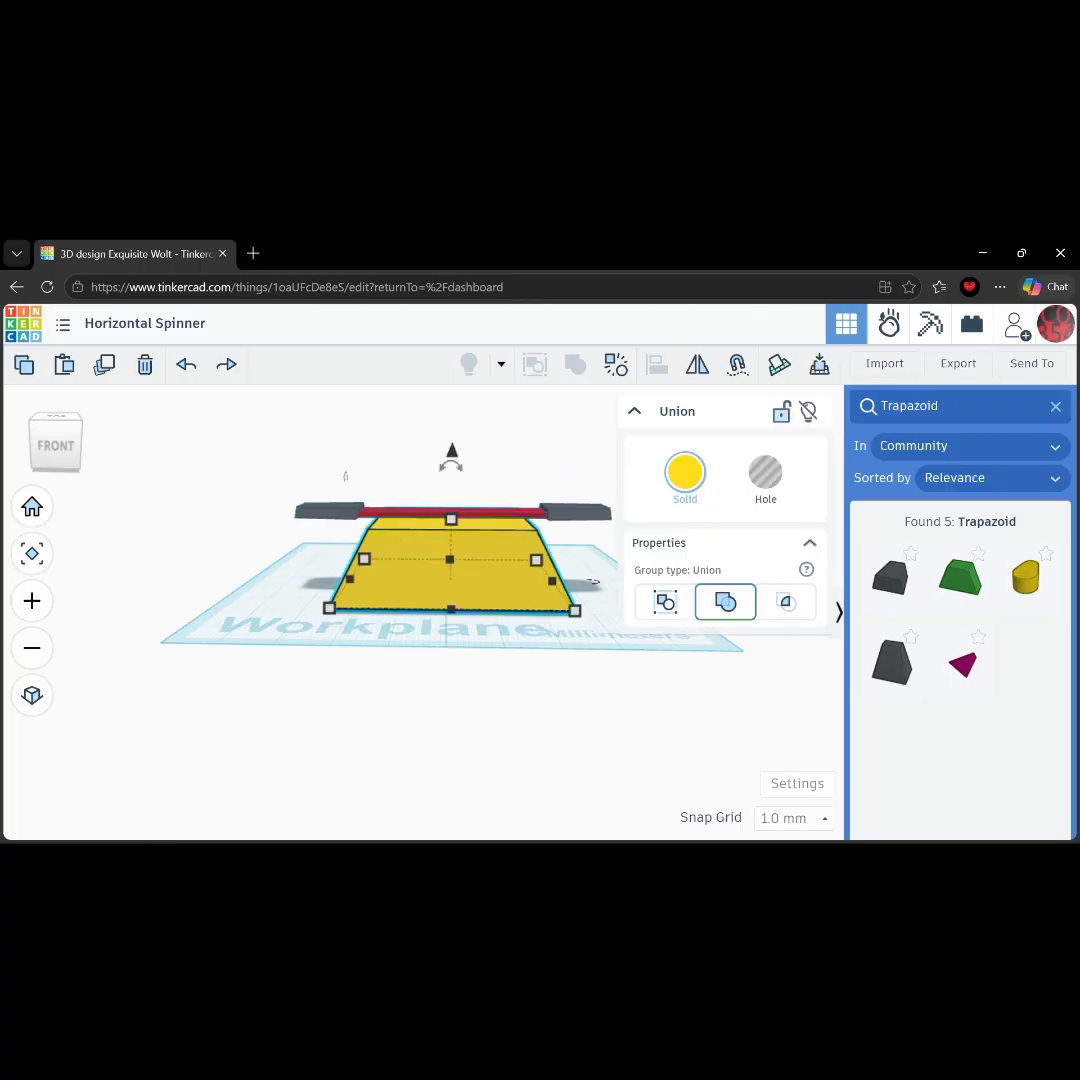
pyautogui.moveTo(451, 519)
pyautogui.mouseDown()
pyautogui.moveTo(450, 540)
pyautogui.moveTo(451, 522)
pyautogui.mouseUp()
pyautogui.hotkey('ctrl', 'z')
# Select the yellow body together with its embedded wheels and scale them down proportionally beneath the weapon bar.
pyautogui.moveTo(297, 542); pyautogui.dragTo(510, 581)
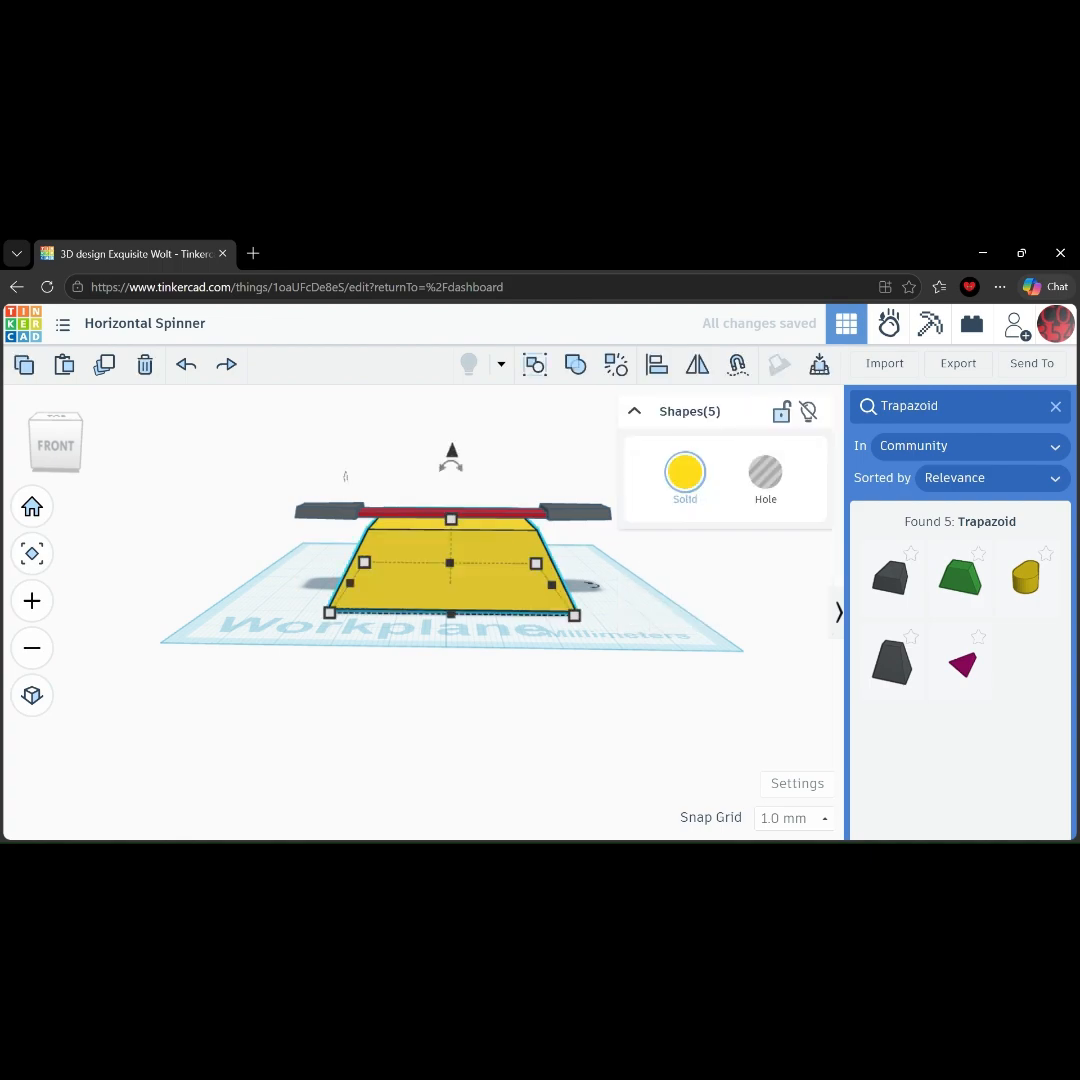
pyautogui.keyDown('shift'); pyautogui.moveTo(451, 519); pyautogui.dragTo(451, 536); pyautogui.keyUp('shift')
pyautogui.click(560, 690)
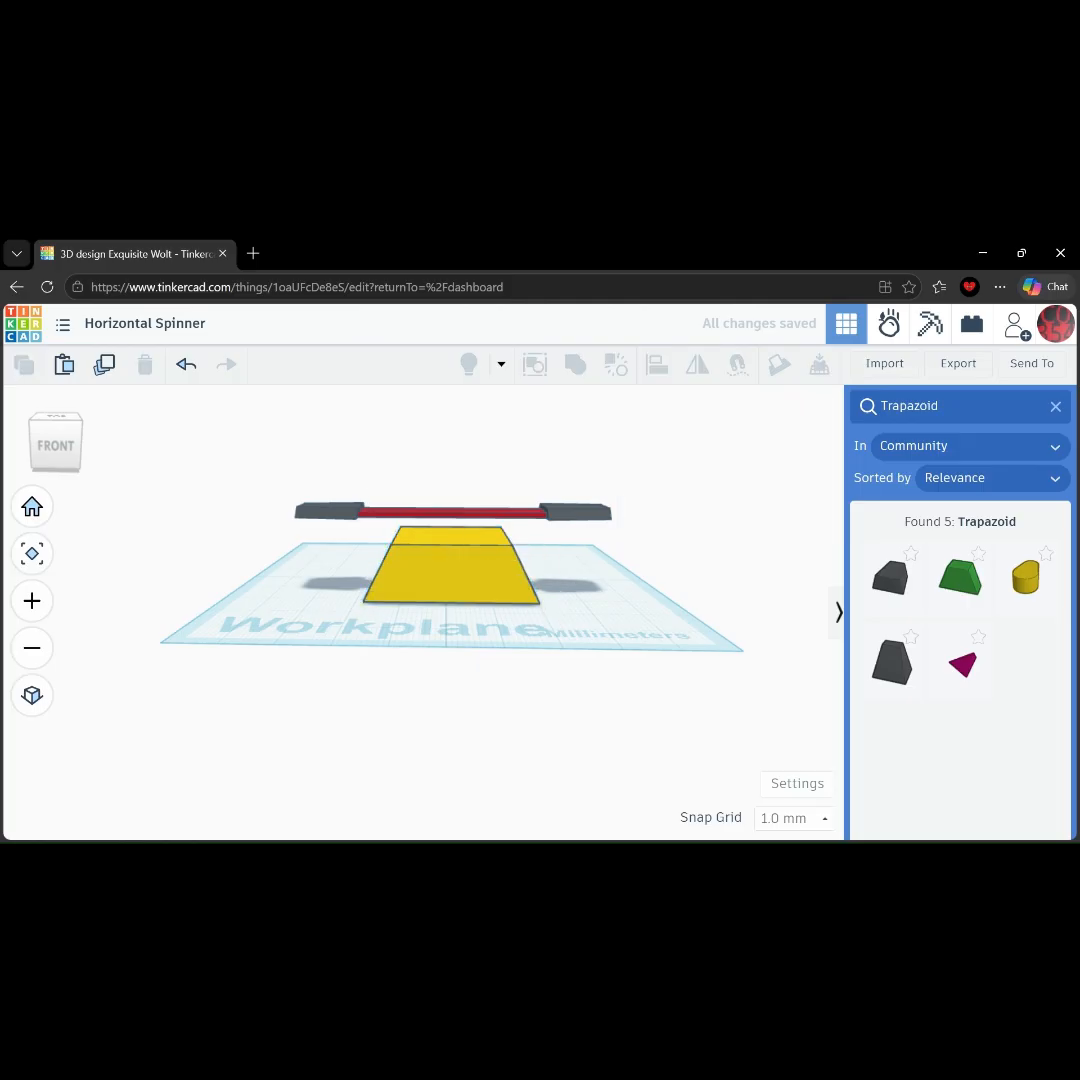
# Lower the weapon bar until it rests just on top of the yellow body.
pyautogui.moveTo(560, 690); pyautogui.dragTo(560, 762, button='right')
pyautogui.click(452, 508)
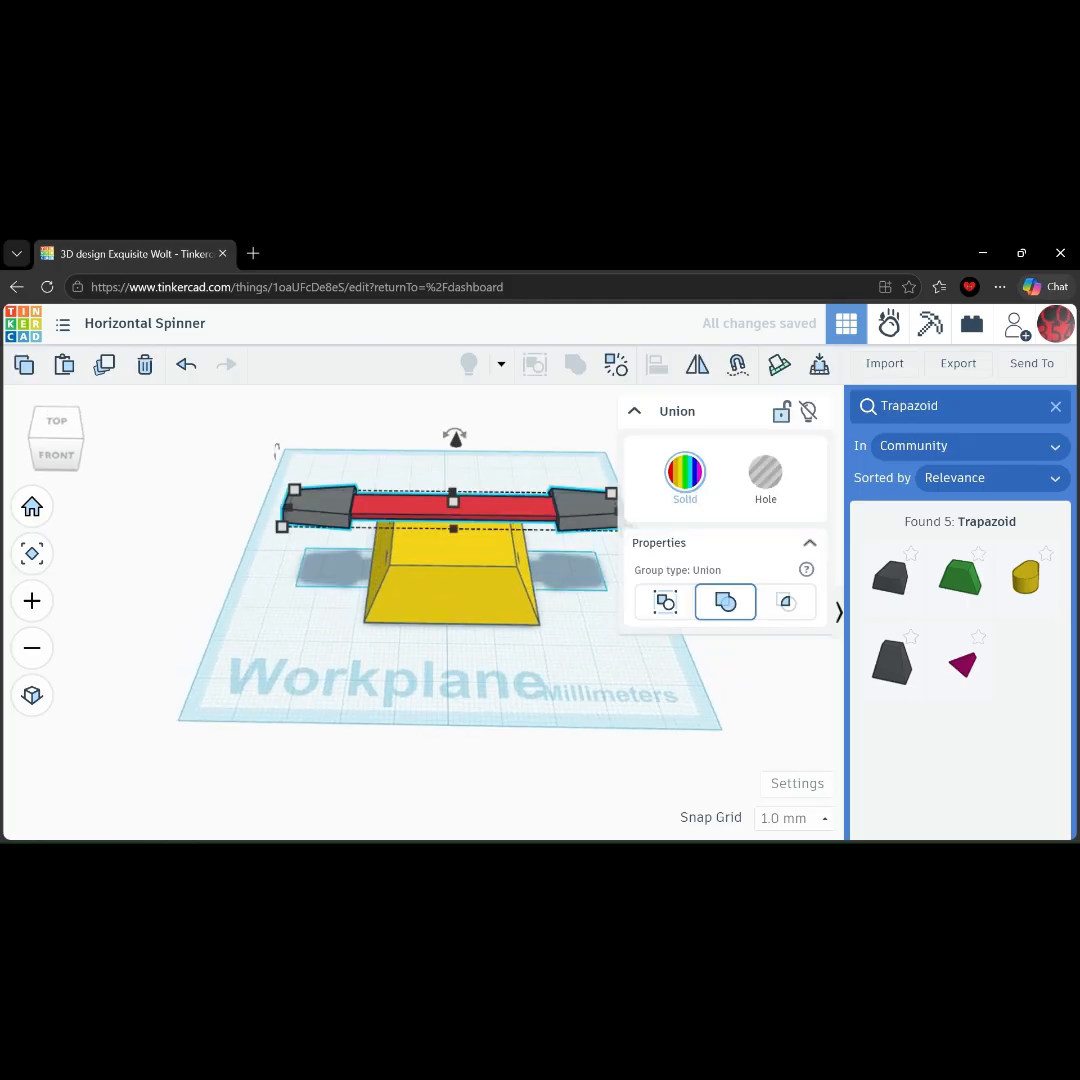
pyautogui.moveTo(452, 508); pyautogui.dragTo(452, 443, button='right')
pyautogui.moveTo(448, 442); pyautogui.dragTo(448, 465)
pyautogui.click(593, 474)
pyautogui.moveTo(490, 498)
pyautogui.mouseDown(button='right')
pyautogui.moveTo(491, 566)
pyautogui.moveTo(491, 495)
pyautogui.mouseUp(button='right')
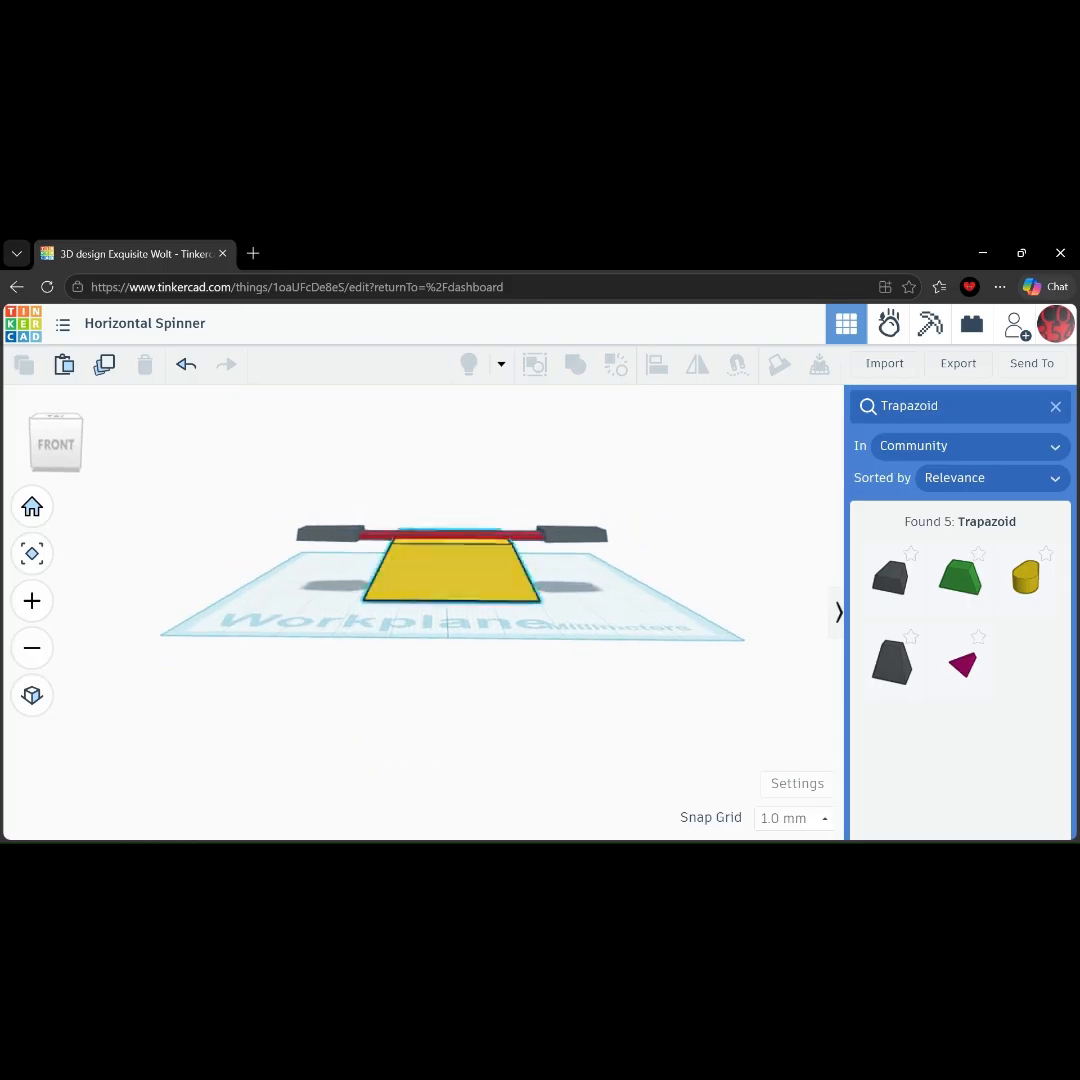
# Examine how the weapon bar sits on the yellow body from the front, above and the side.
pyautogui.click(451, 570)
pyautogui.click(372, 494)
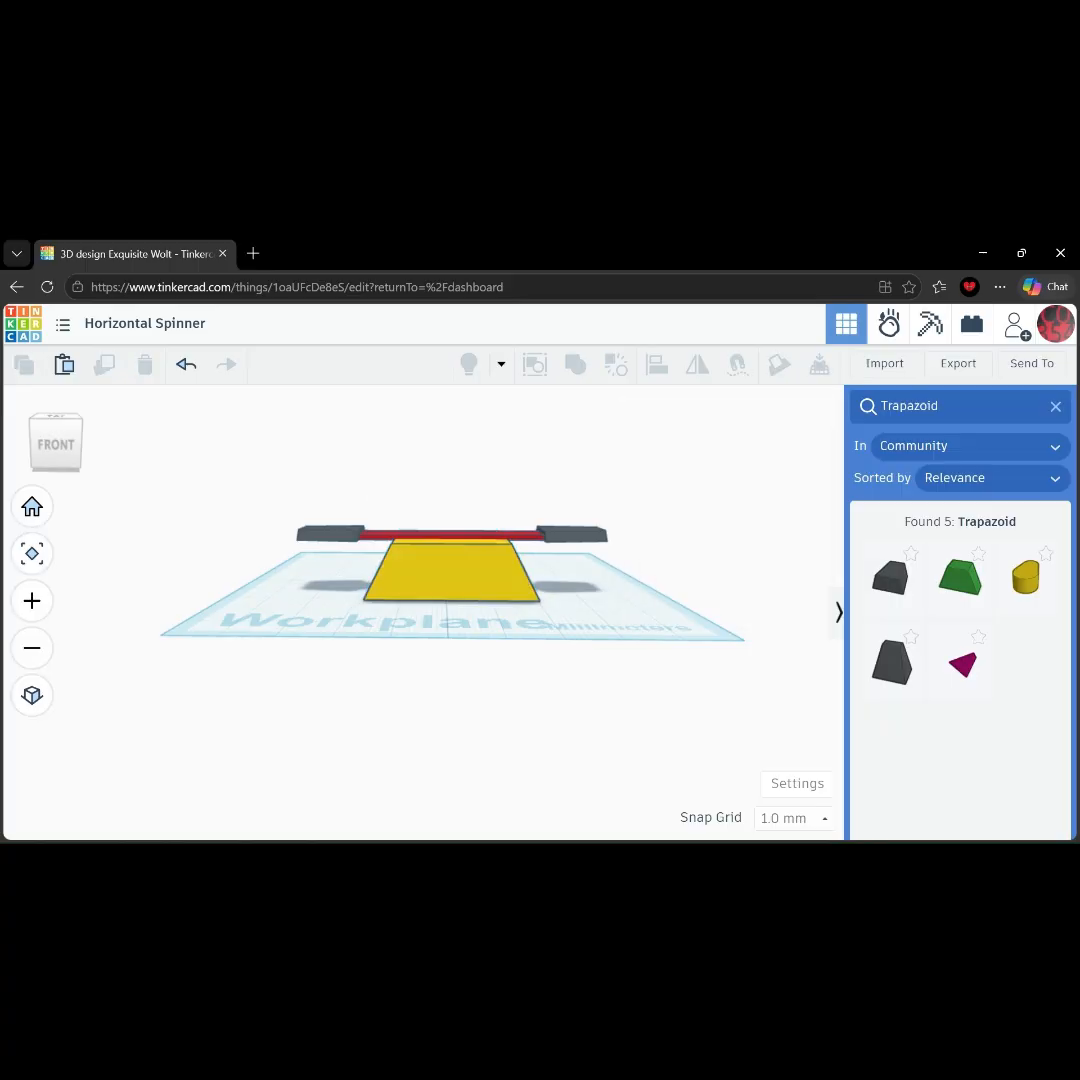
pyautogui.moveTo(425, 440); pyautogui.dragTo(425, 490, button='right')
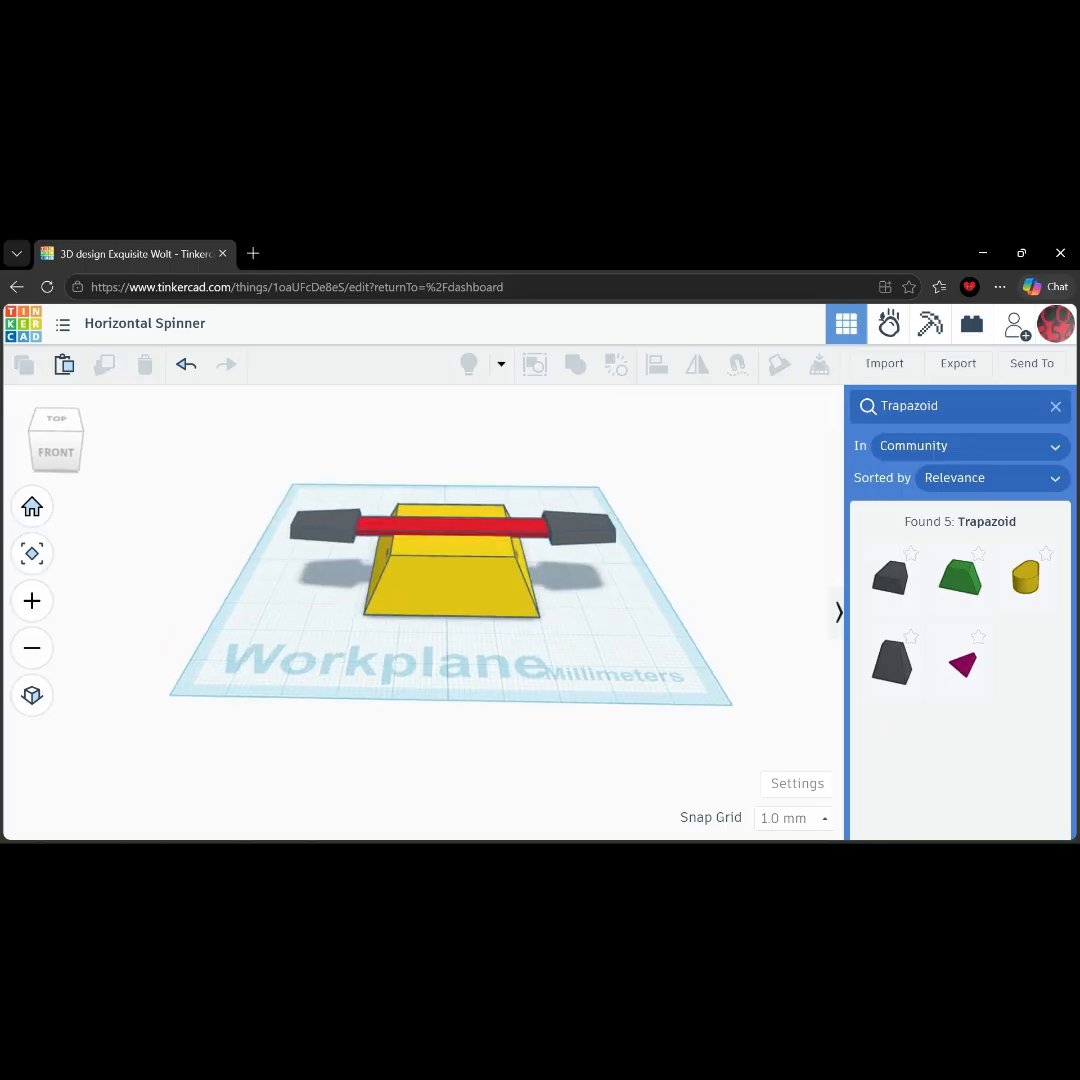
pyautogui.scroll(3, 425, 490)
pyautogui.scroll(3, 580, 625)
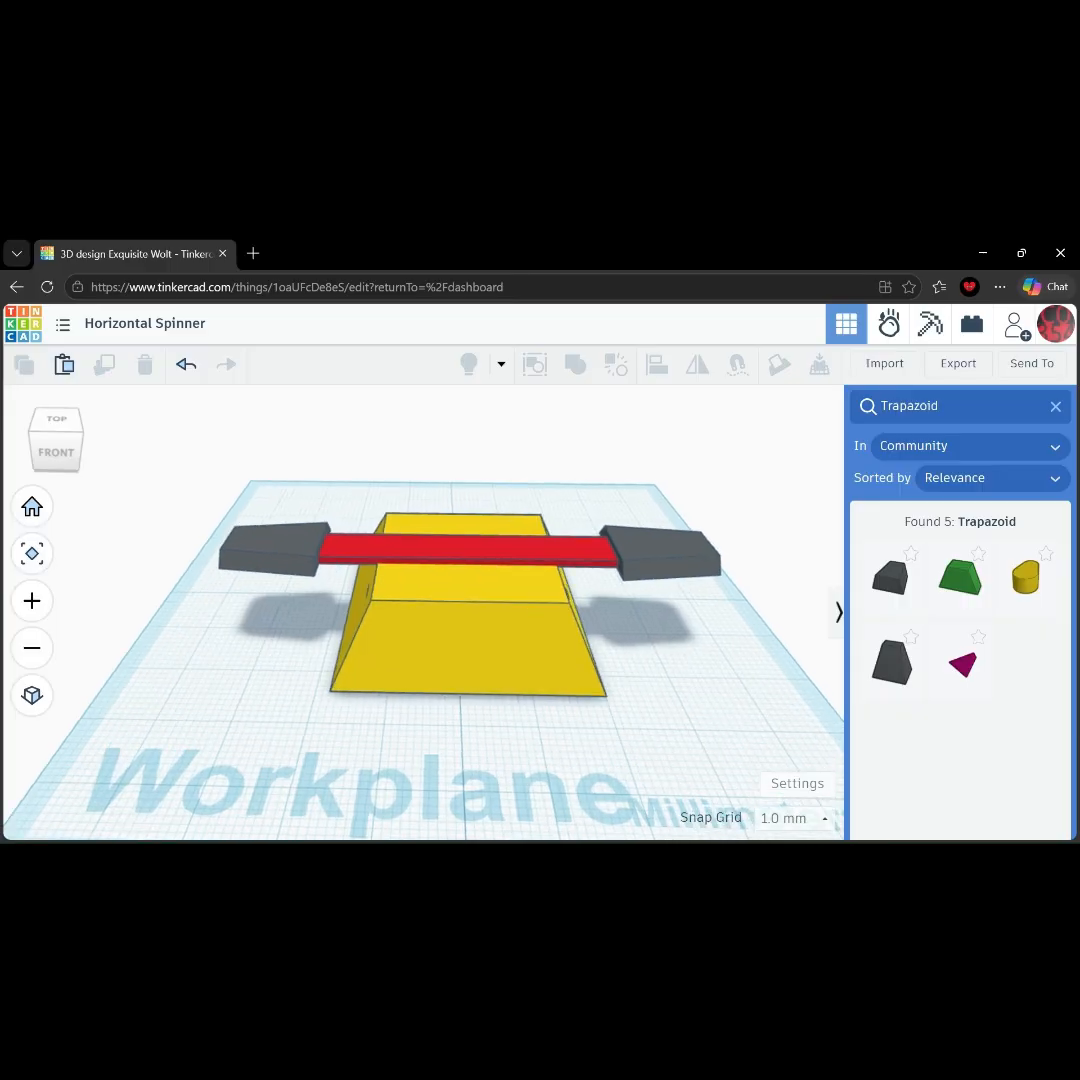
pyautogui.click(510, 645)
pyautogui.press('Escape')
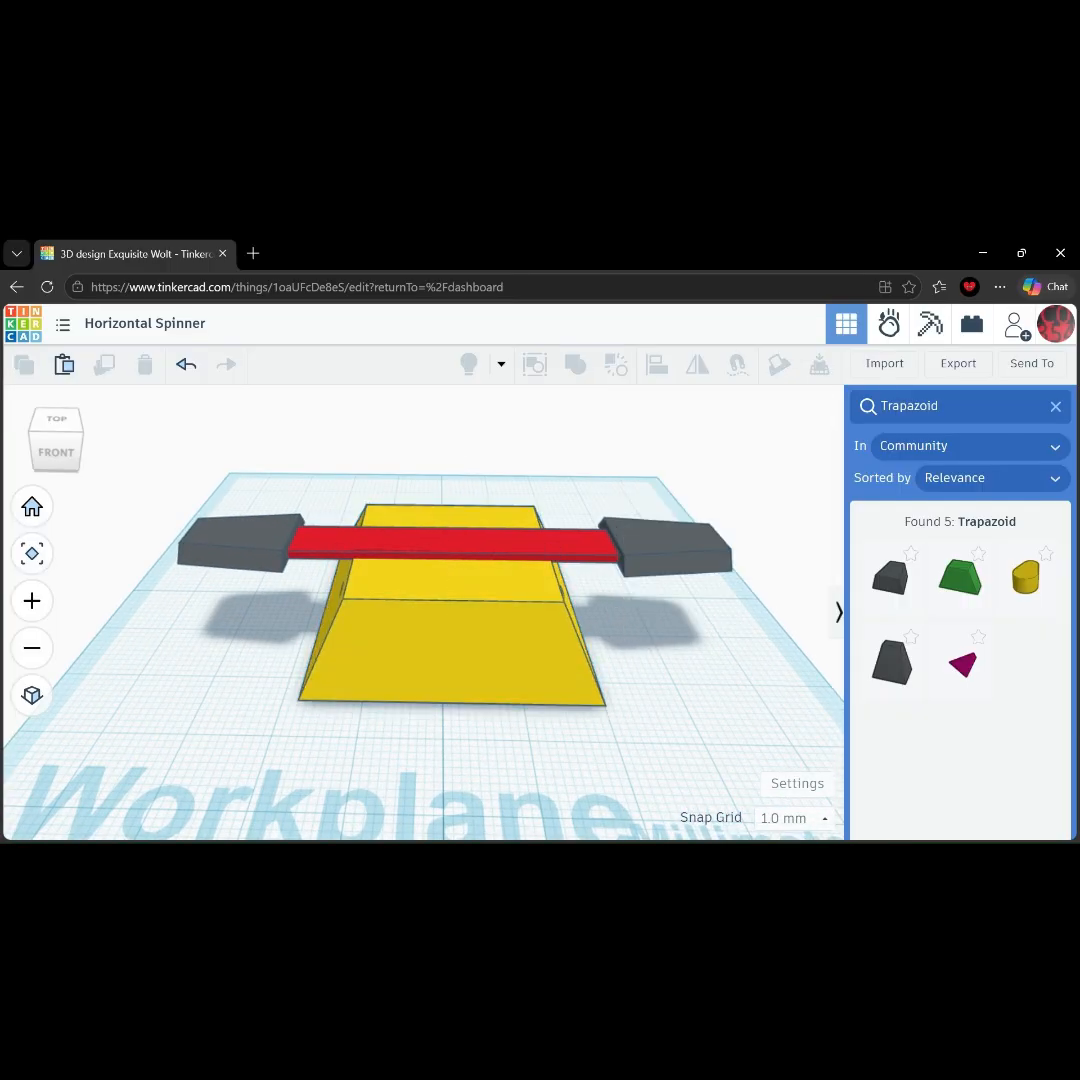
pyautogui.moveTo(510, 645); pyautogui.dragTo(345, 600, button='right')
pyautogui.moveTo(481, 591); pyautogui.dragTo(574, 610, button='right')
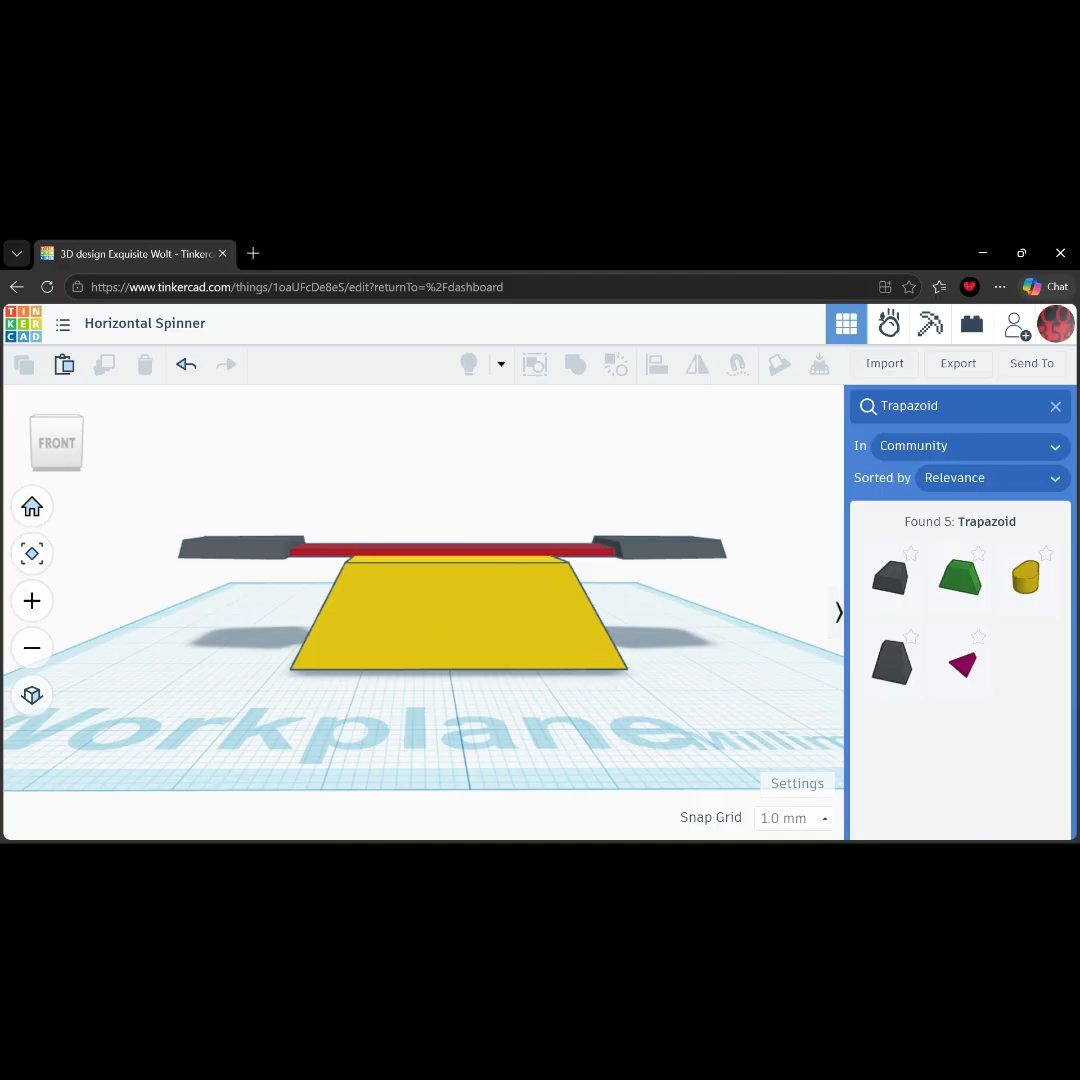
# Switch to the simulation workspace and place an axle connector on the middle of the red weapon bar.
pyautogui.click(889, 323)
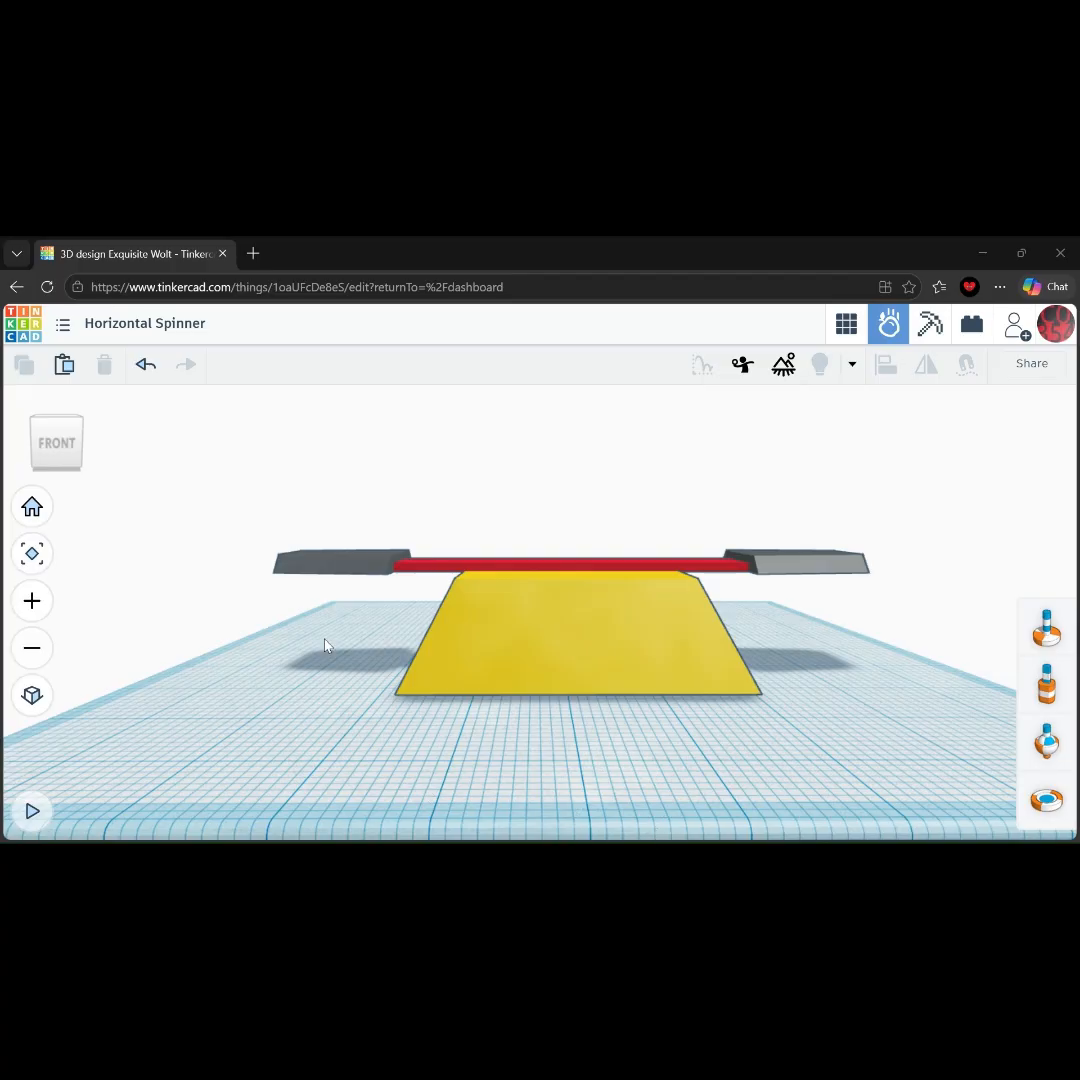
pyautogui.moveTo(323, 640); pyautogui.dragTo(330, 785, button='right')
pyautogui.moveTo(1047, 628); pyautogui.dragTo(572, 592)
pyautogui.moveTo(572, 592); pyautogui.dragTo(594, 572, button='right')
# Center the axle connector on the weapon bar in both width and depth.
pyautogui.keyDown('shift'); pyautogui.click(600, 572); pyautogui.keyUp('shift')
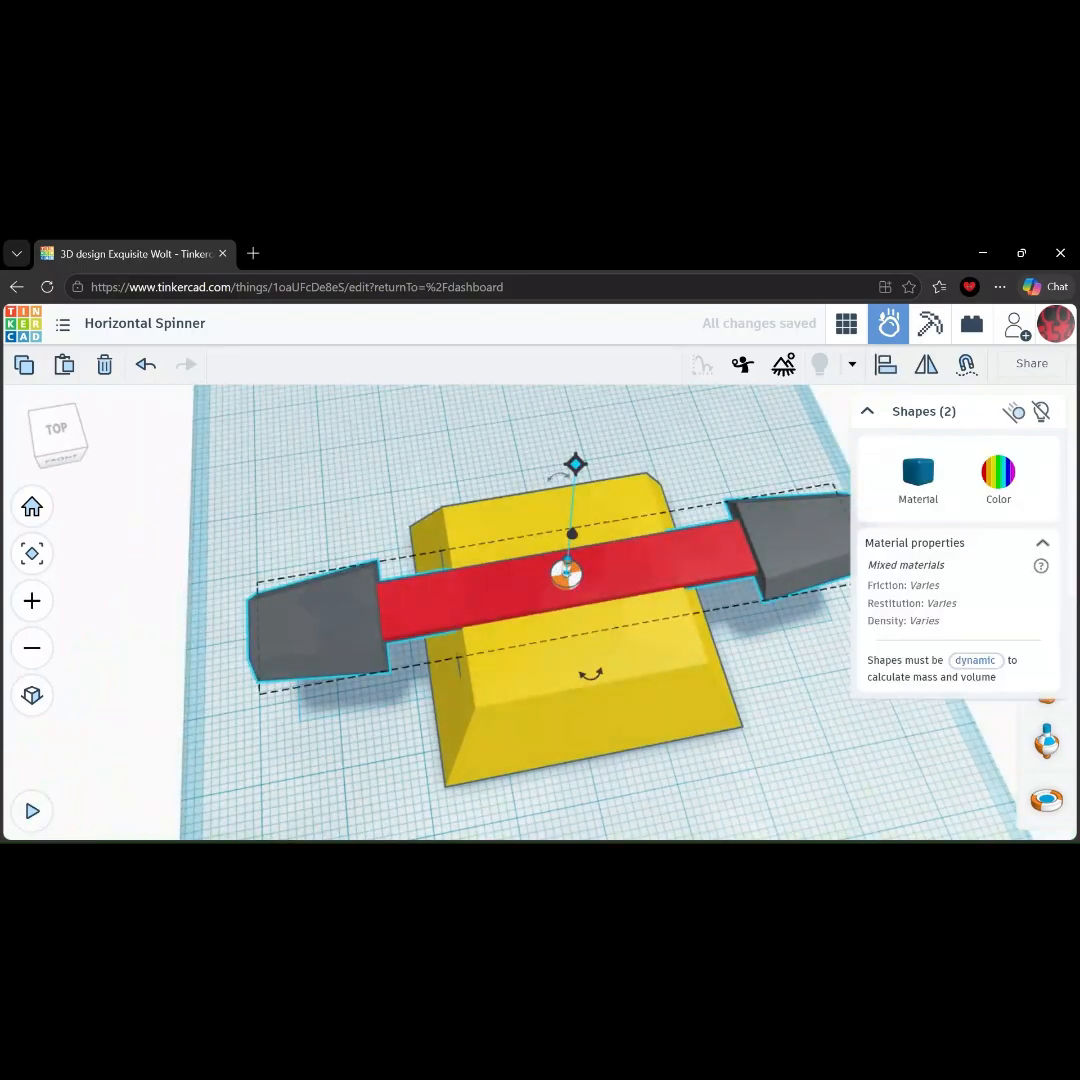
pyautogui.press('l')
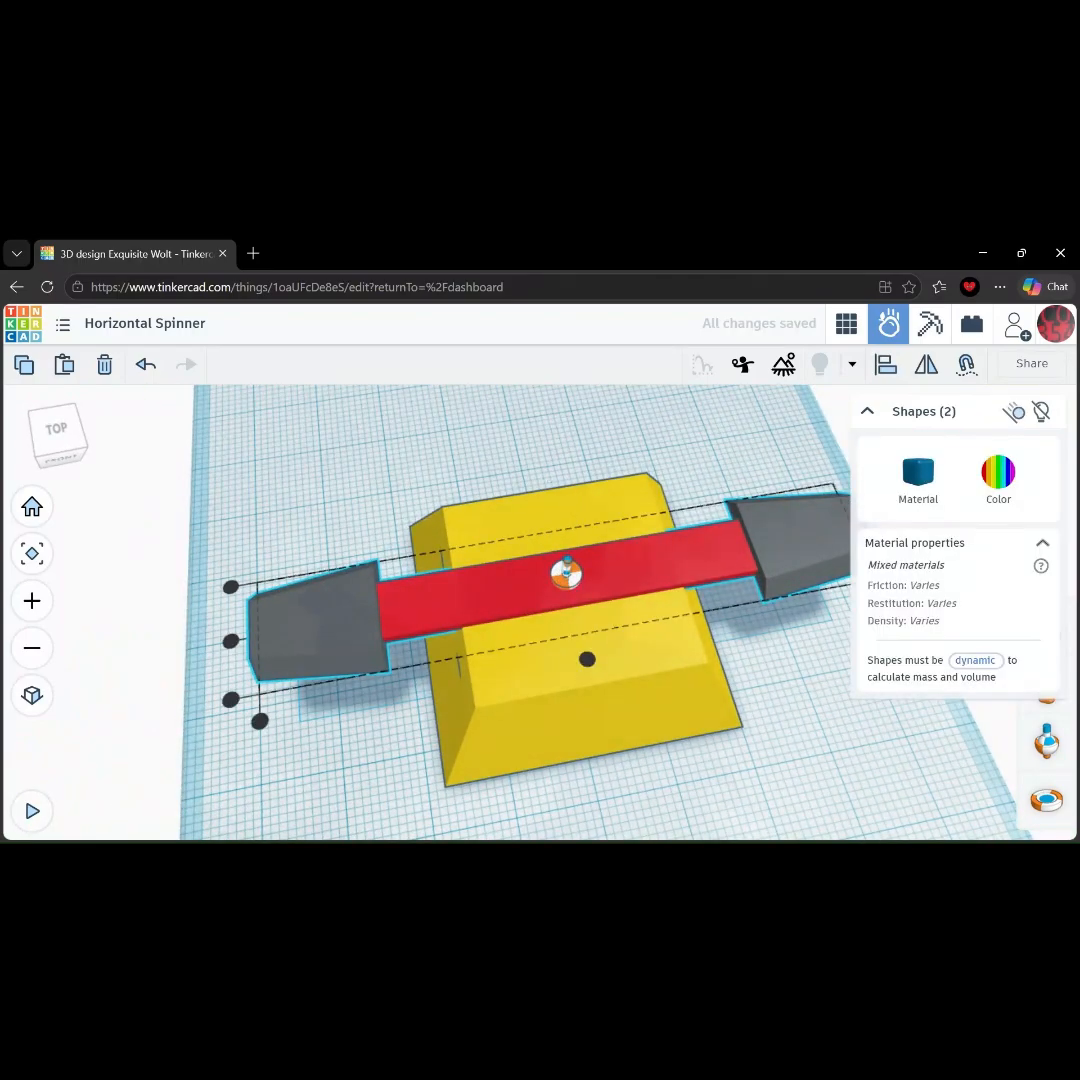
pyautogui.click(587, 659)
pyautogui.click(231, 641)
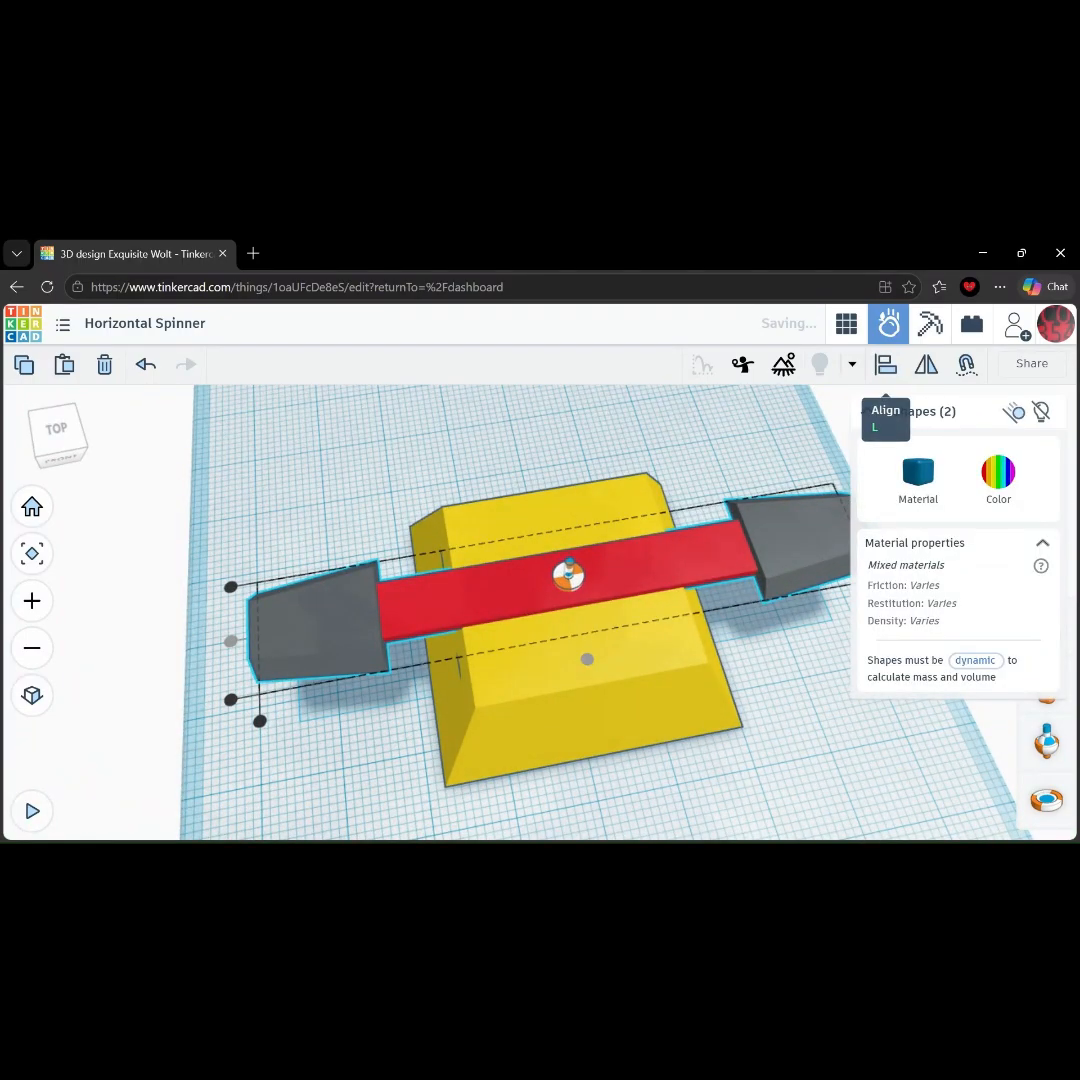
pyautogui.click(140, 650)
# Hide the yellow body to expose the four orange wheels.
pyautogui.moveTo(140, 650); pyautogui.dragTo(70, 586, button='right')
pyautogui.moveTo(690, 595); pyautogui.dragTo(600, 640, button='right')
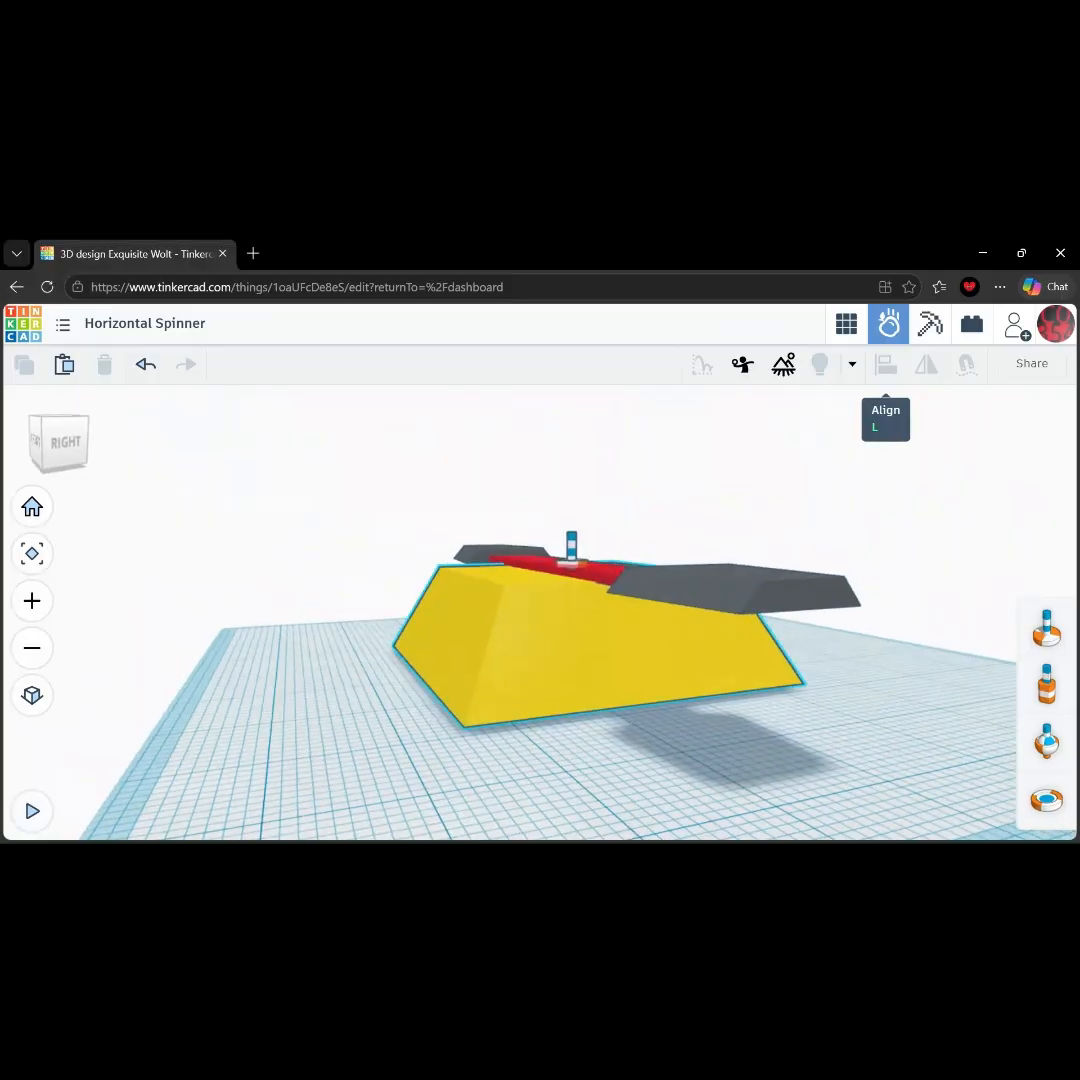
pyautogui.click(600, 640)
pyautogui.hotkey('ctrl', 'h')
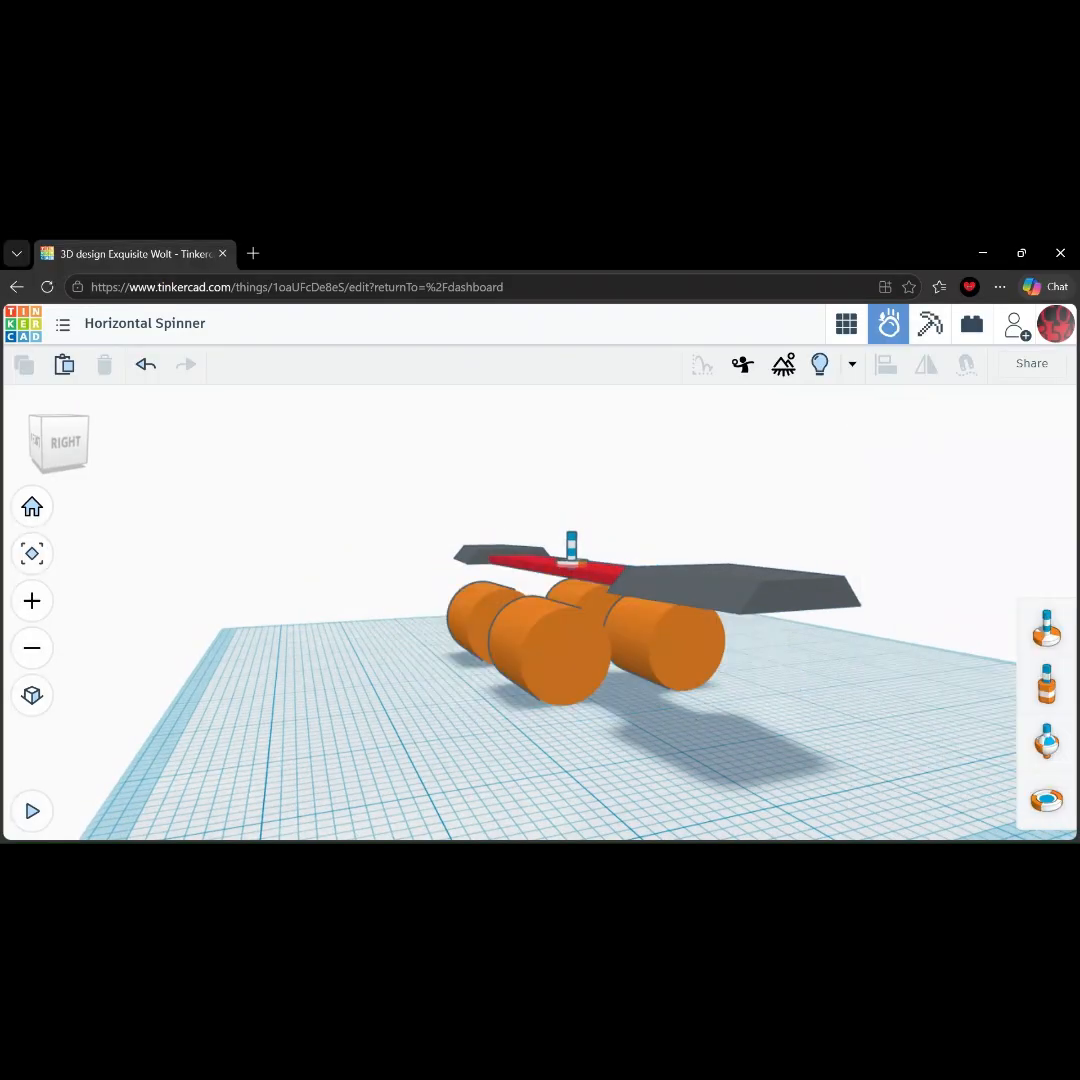
pyautogui.moveTo(600, 640); pyautogui.dragTo(556, 620, button='right')
pyautogui.scroll(4, 558, 620)
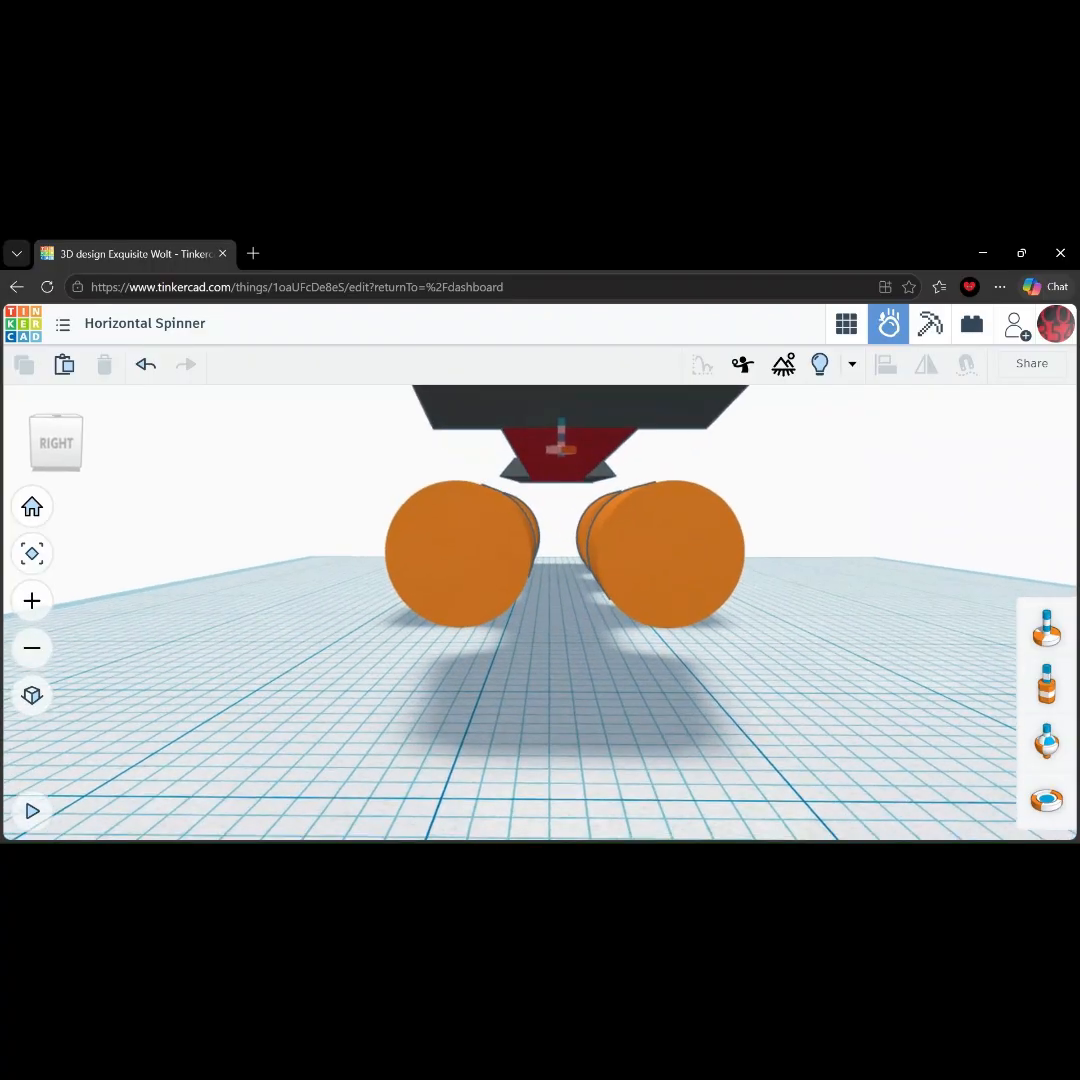
# Place an axle connector on the outer face of each of the four orange wheels.
pyautogui.moveTo(1046, 628); pyautogui.dragTo(665, 548)
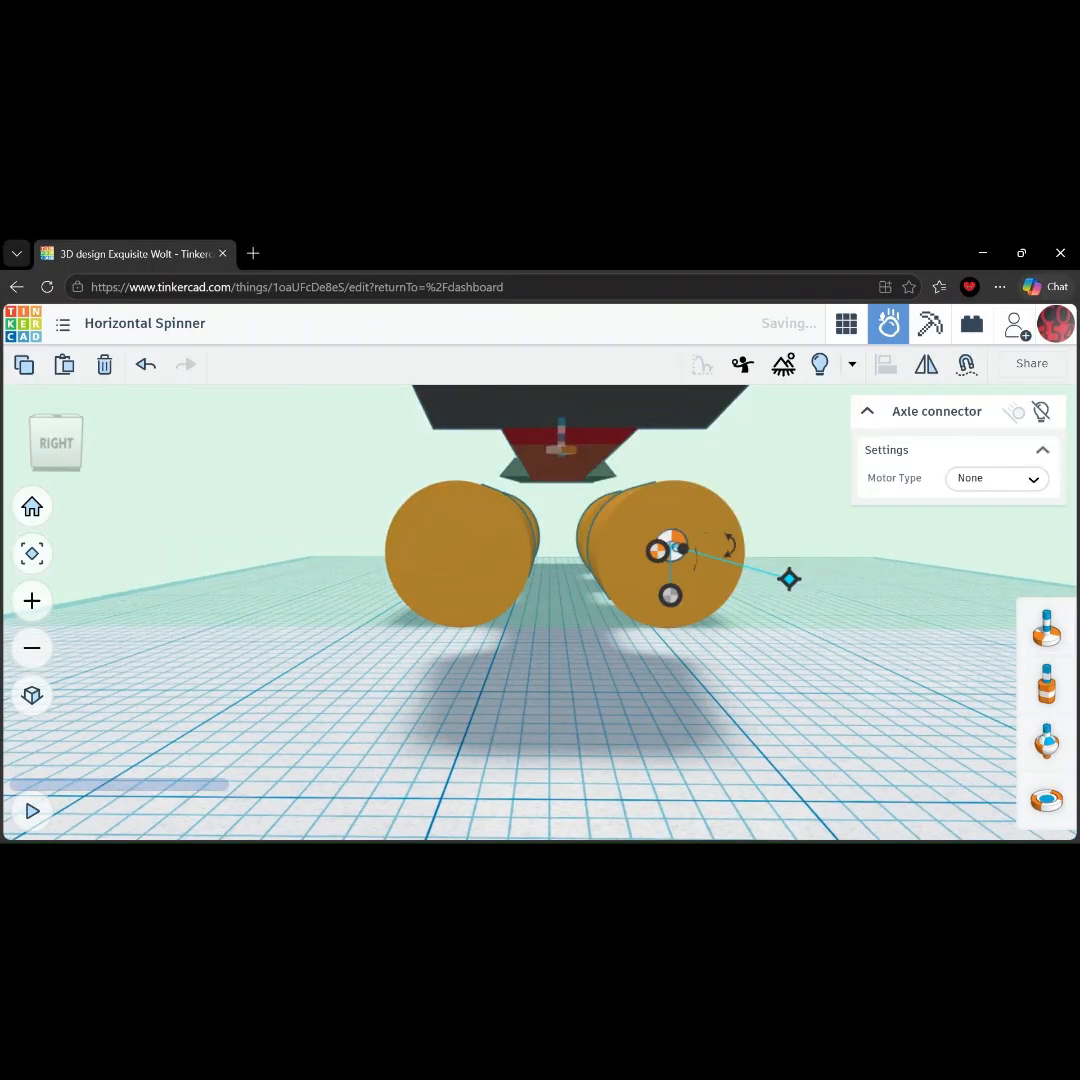
pyautogui.click(845, 610)
pyautogui.moveTo(844, 624); pyautogui.dragTo(452, 552)
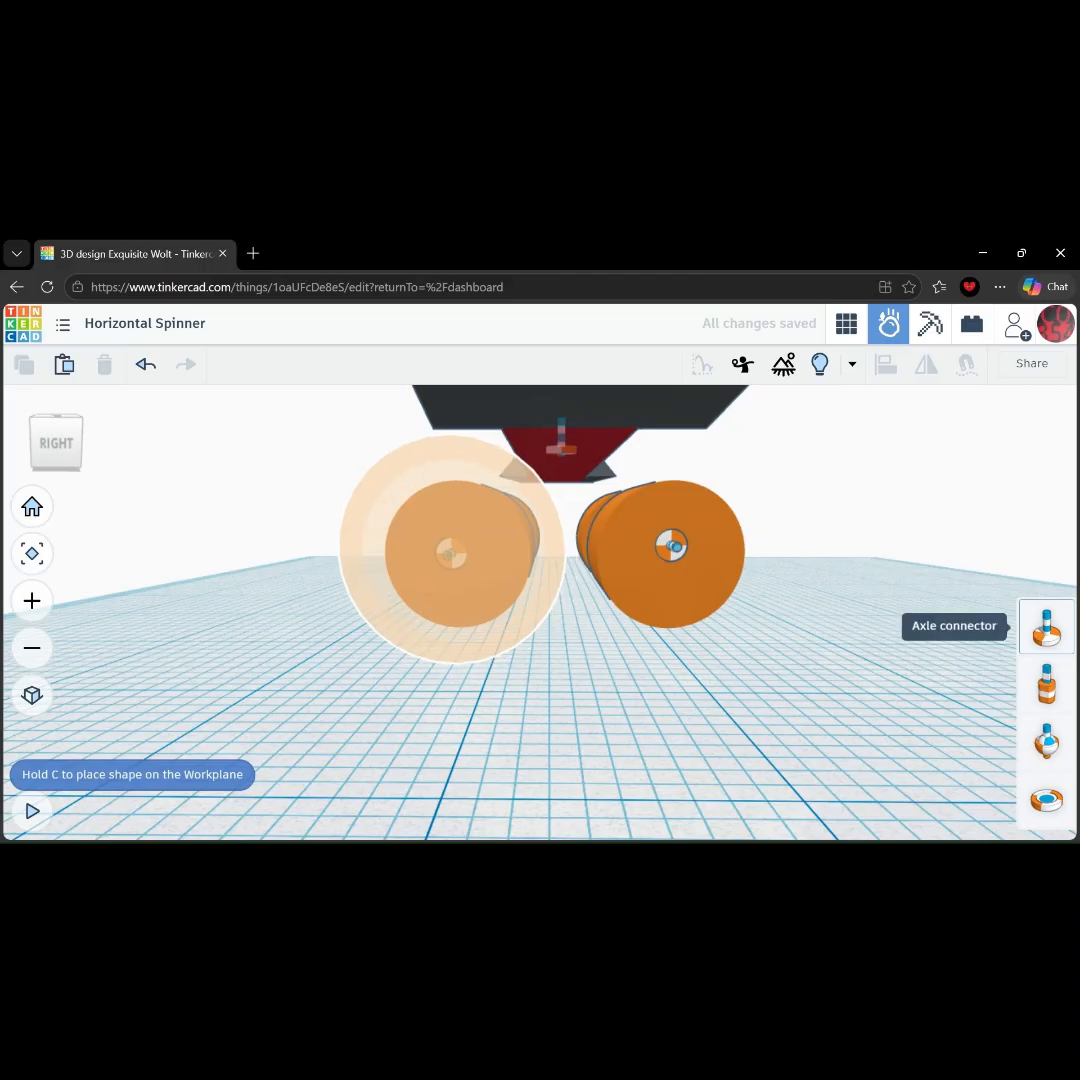
pyautogui.moveTo(452, 552); pyautogui.dragTo(715, 562, button='right')
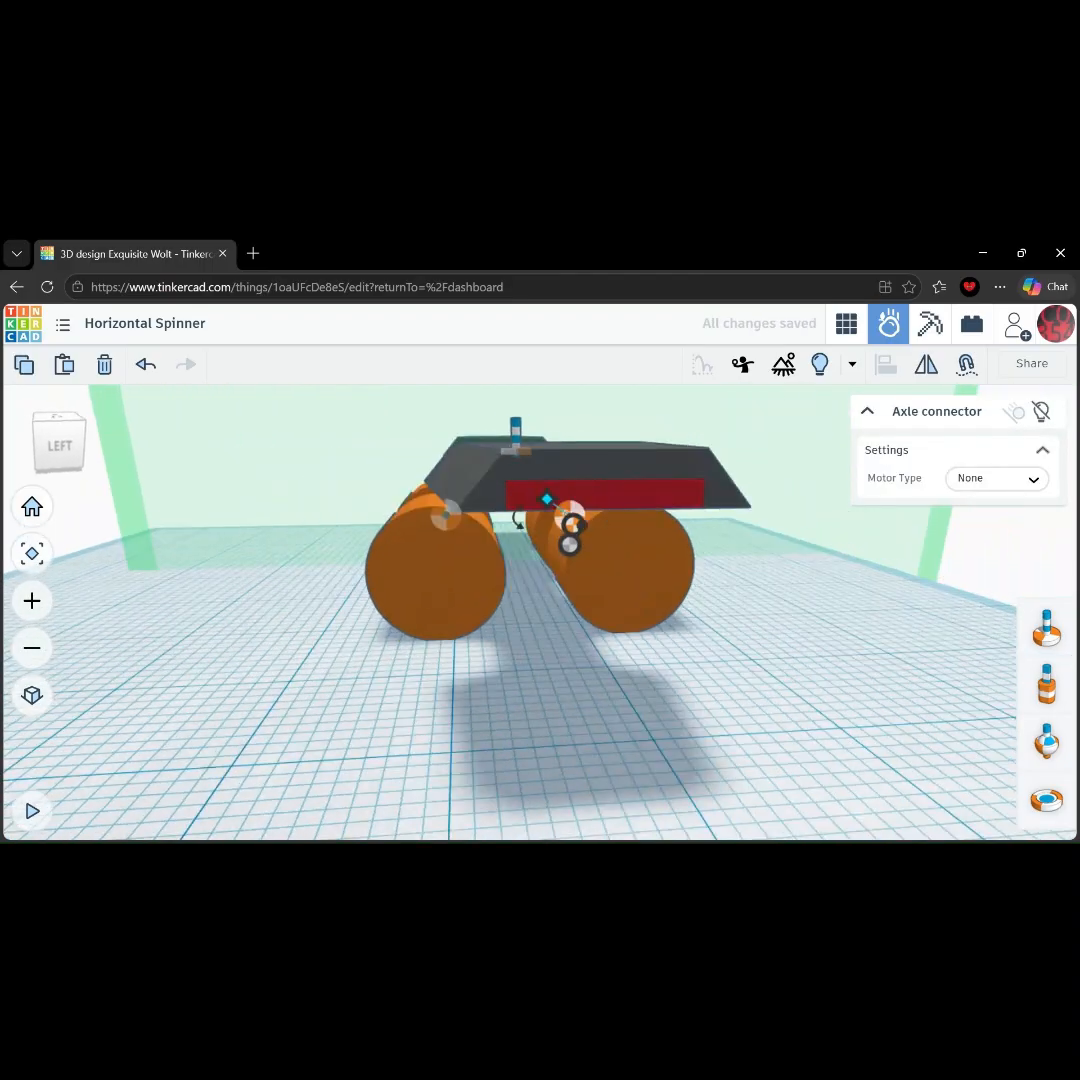
pyautogui.moveTo(1046, 628); pyautogui.dragTo(445, 571)
pyautogui.press('Escape')
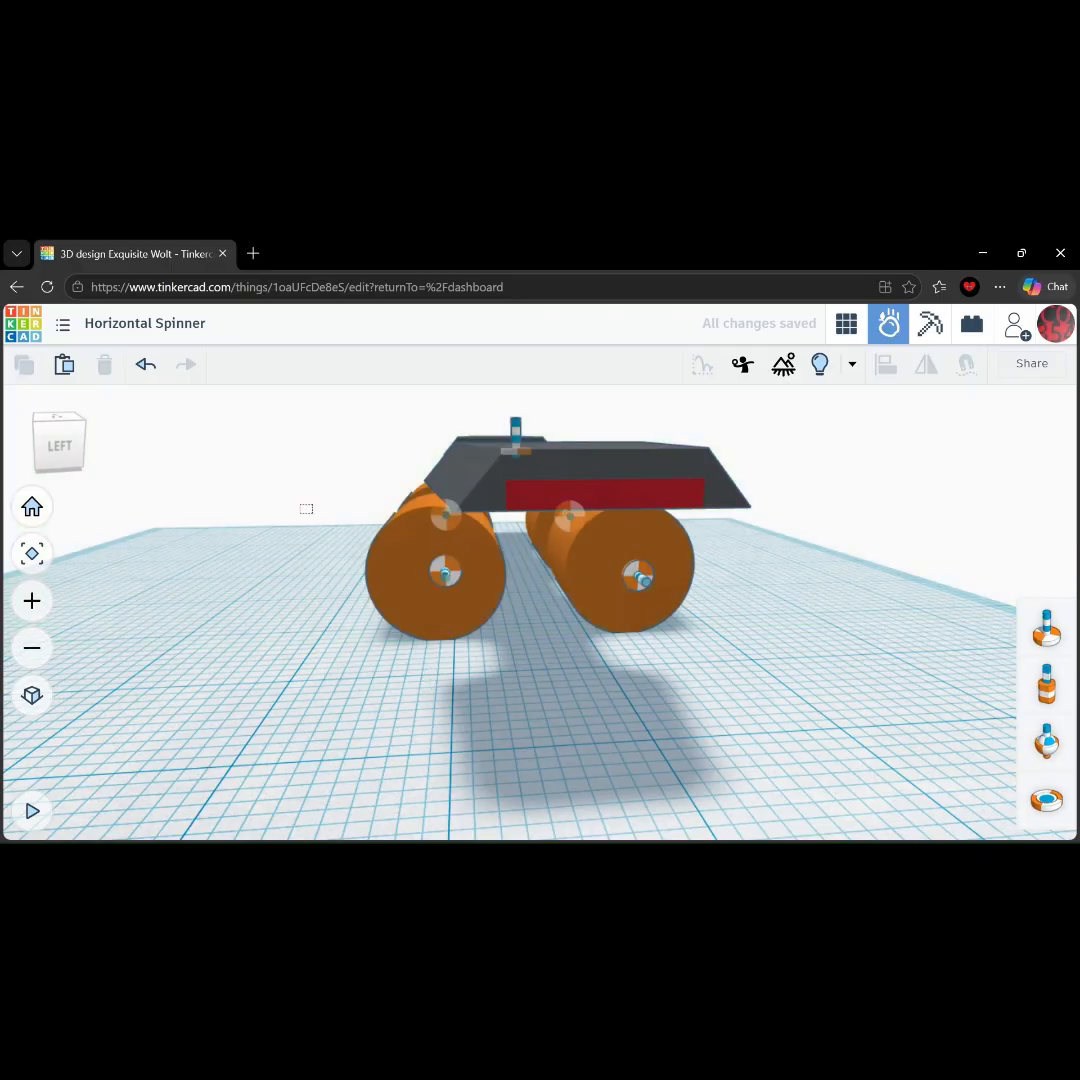
# Center the rear pair of wheels' axle connectors on their wheels in both height and depth.
pyautogui.moveTo(450, 600); pyautogui.dragTo(437, 681)
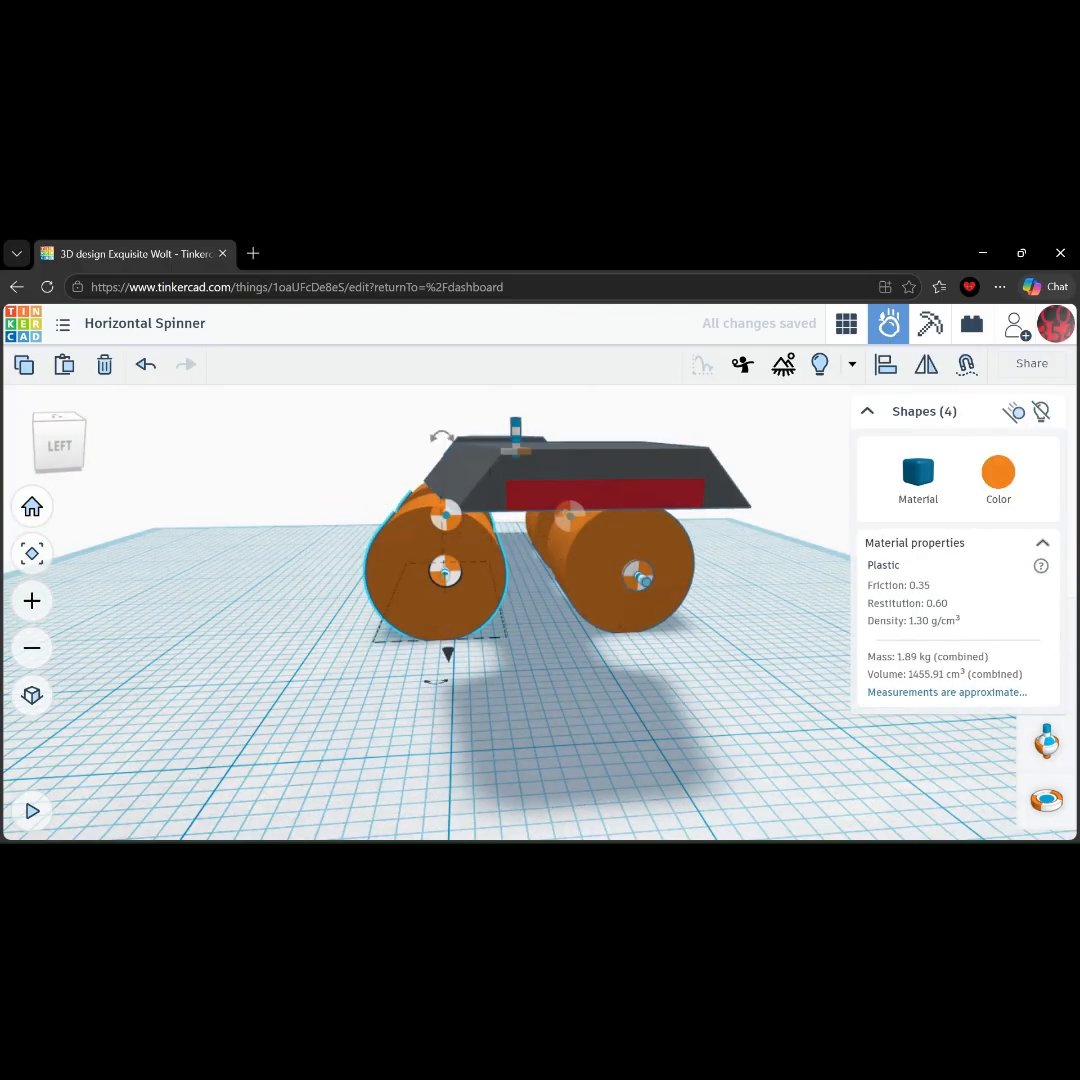
pyautogui.press('l')
pyautogui.click(533, 573)
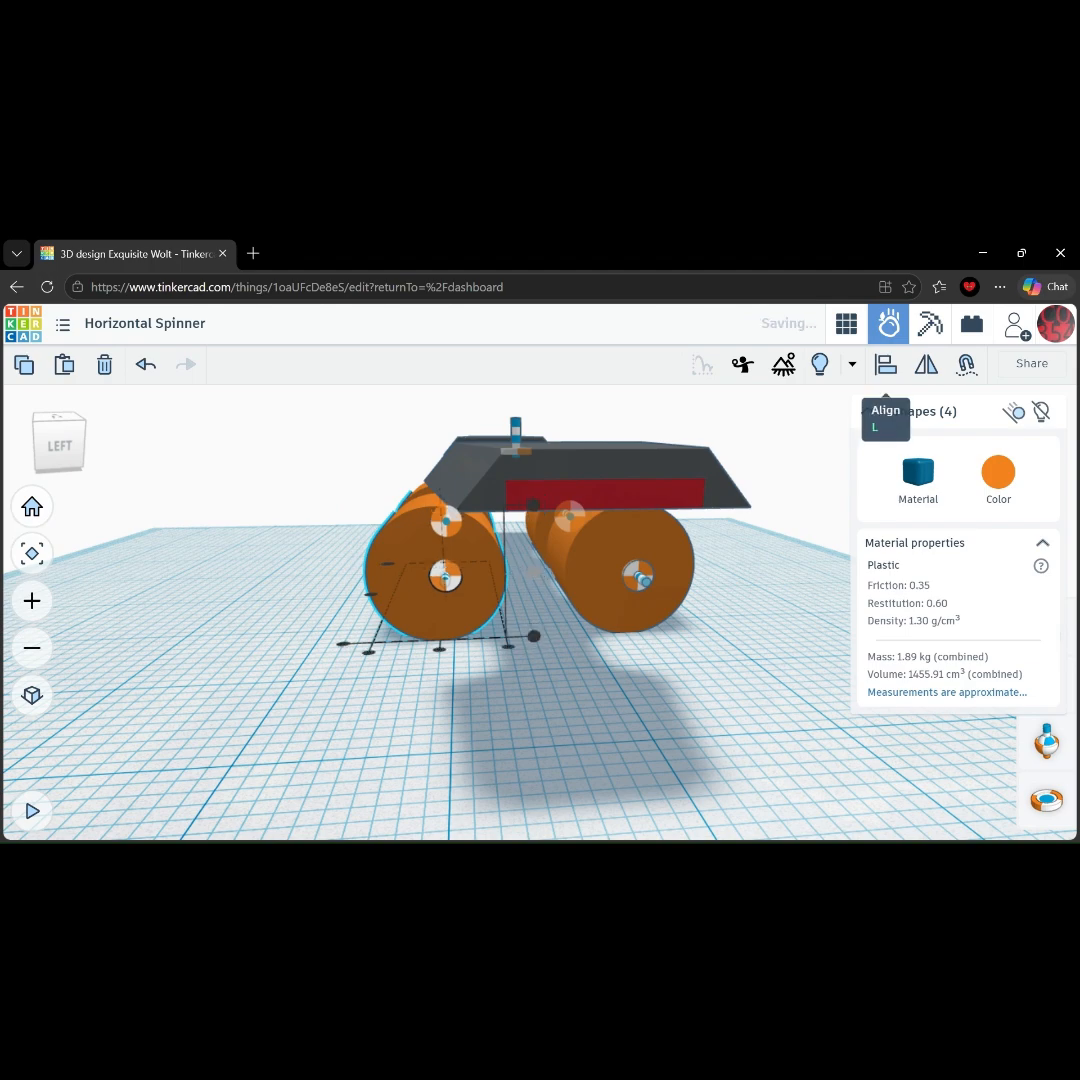
pyautogui.click(441, 651)
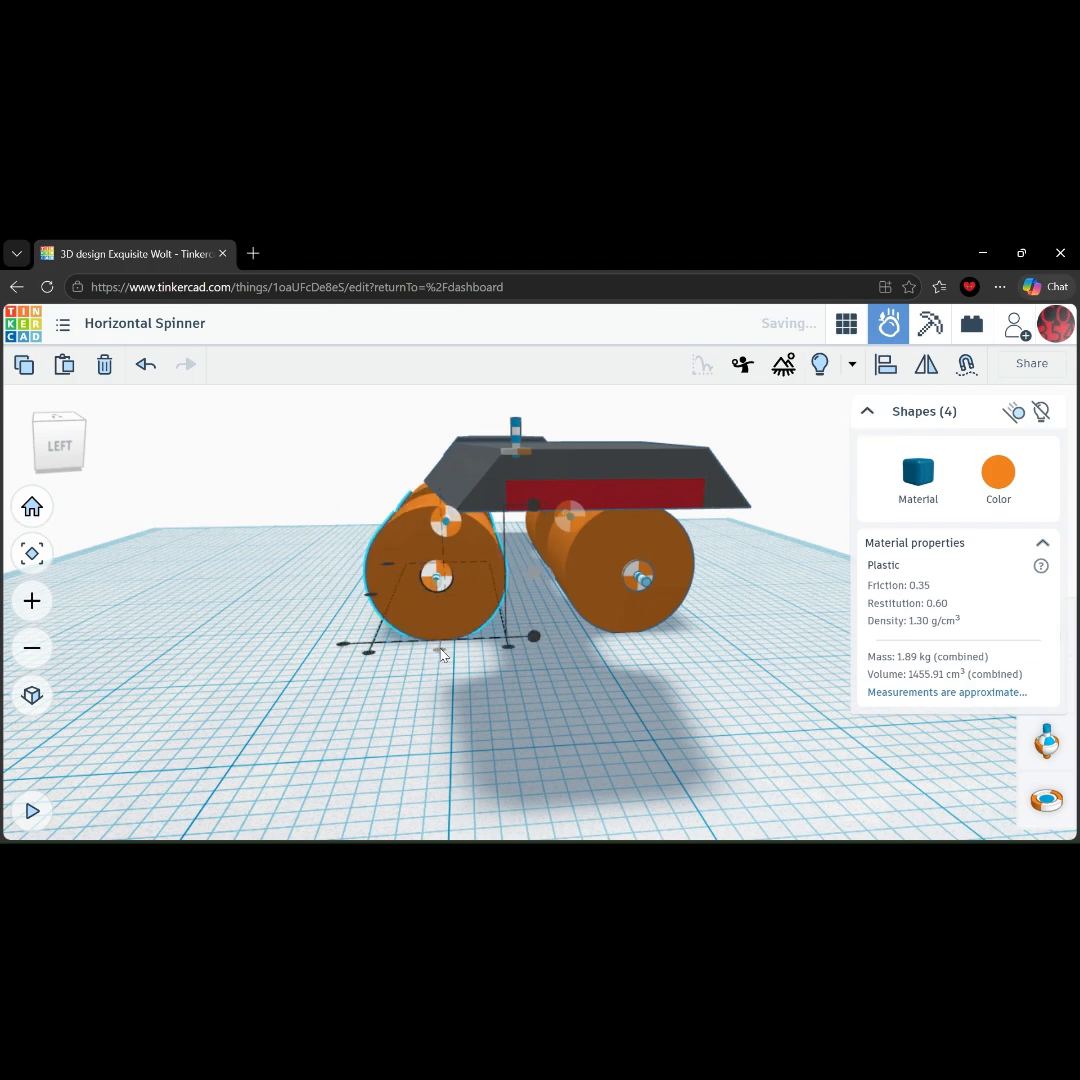
pyautogui.click(397, 692)
# Center the front pair of wheels' axle connectors on their wheels in both height and depth.
pyautogui.moveTo(397, 692); pyautogui.dragTo(340, 622, button='right')
pyautogui.moveTo(773, 501); pyautogui.dragTo(630, 560)
pyautogui.press('l')
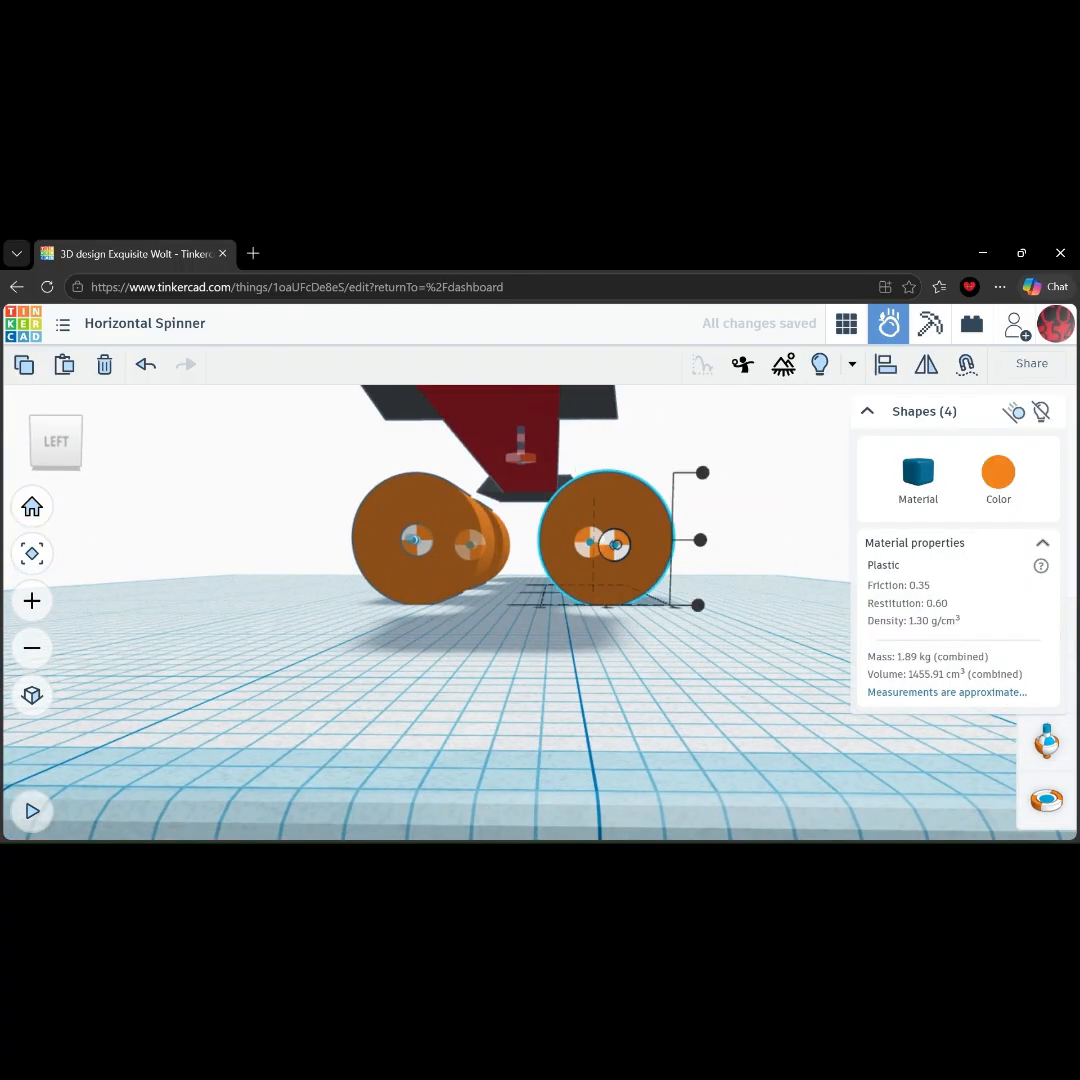
pyautogui.click(700, 540)
pyautogui.press('Escape')
pyautogui.moveTo(680, 600); pyautogui.dragTo(682, 685, button='right')
pyautogui.click(886, 365)
pyautogui.moveTo(540, 700); pyautogui.dragTo(537, 779, button='right')
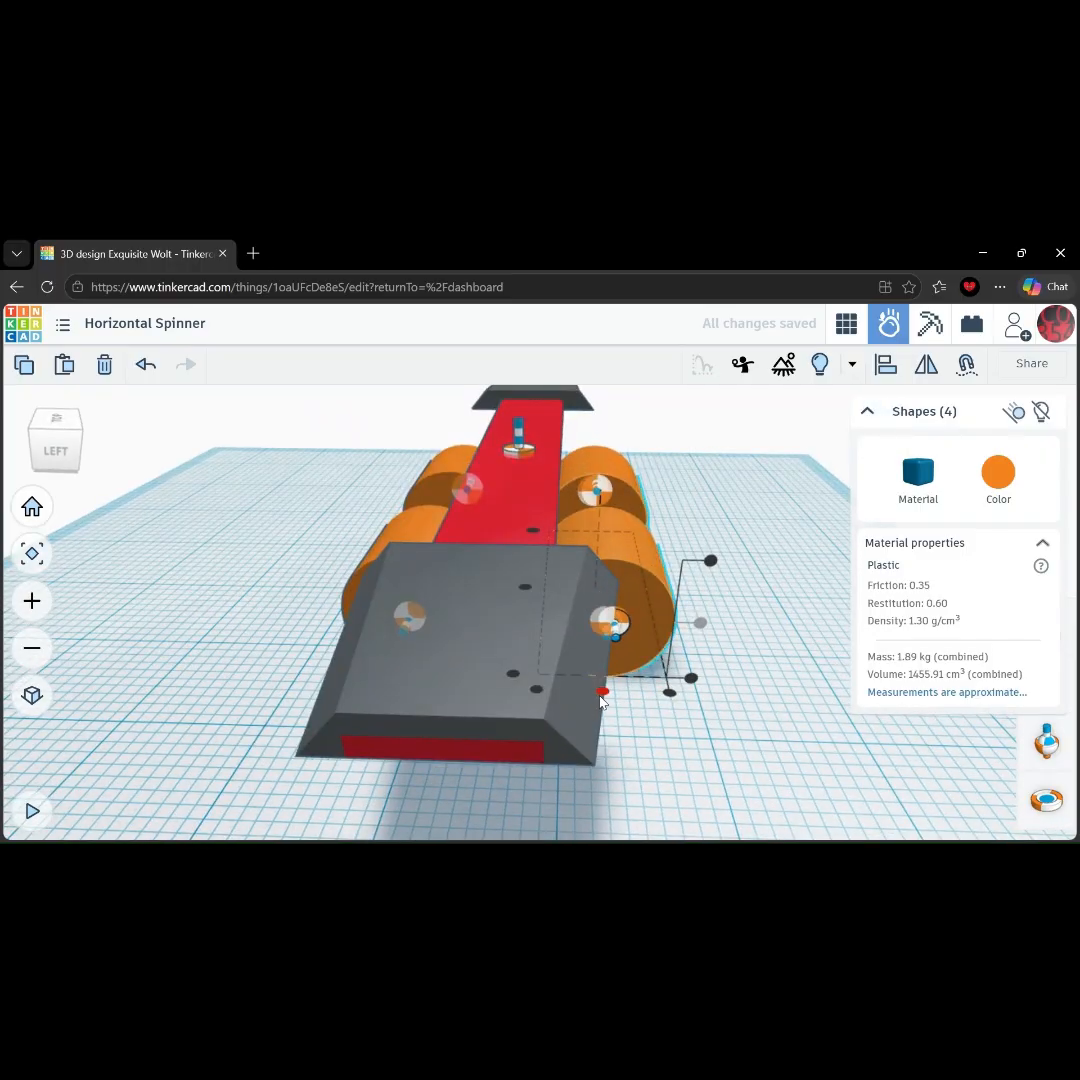
pyautogui.click(602, 691)
# Show the hidden yellow body again around the wheels.
pyautogui.moveTo(602, 697); pyautogui.dragTo(504, 700, button='right')
pyautogui.scroll(-3, 500, 755)
pyautogui.click(505, 762)
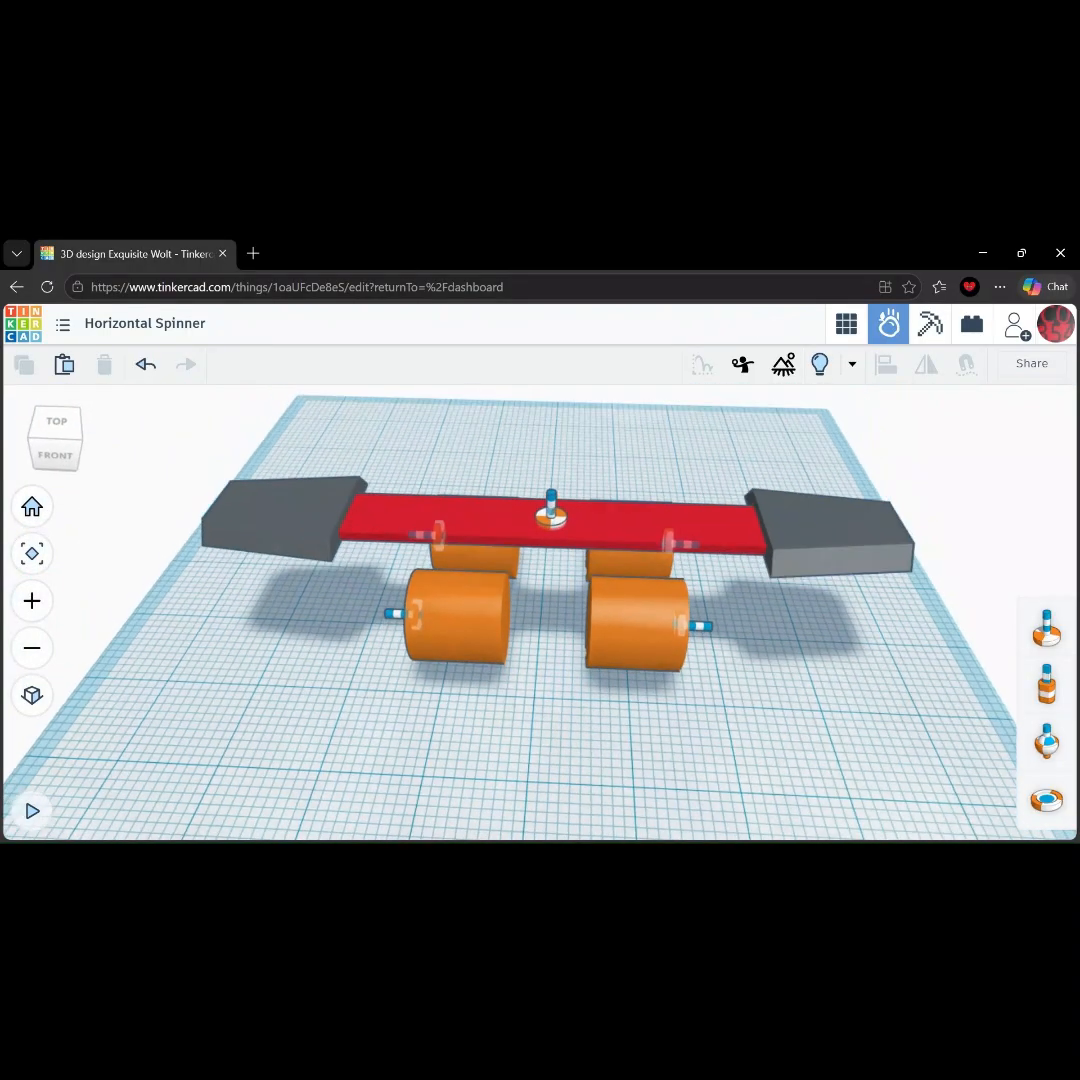
pyautogui.click(820, 364)
pyautogui.moveTo(780, 560); pyautogui.dragTo(792, 632, button='right')
# Try to shift the weapon bar, its axle connector and the yellow body together, and undo the moves.
pyautogui.click(551, 622)
pyautogui.keyDown('shift'); pyautogui.click(620, 620); pyautogui.keyUp('shift')
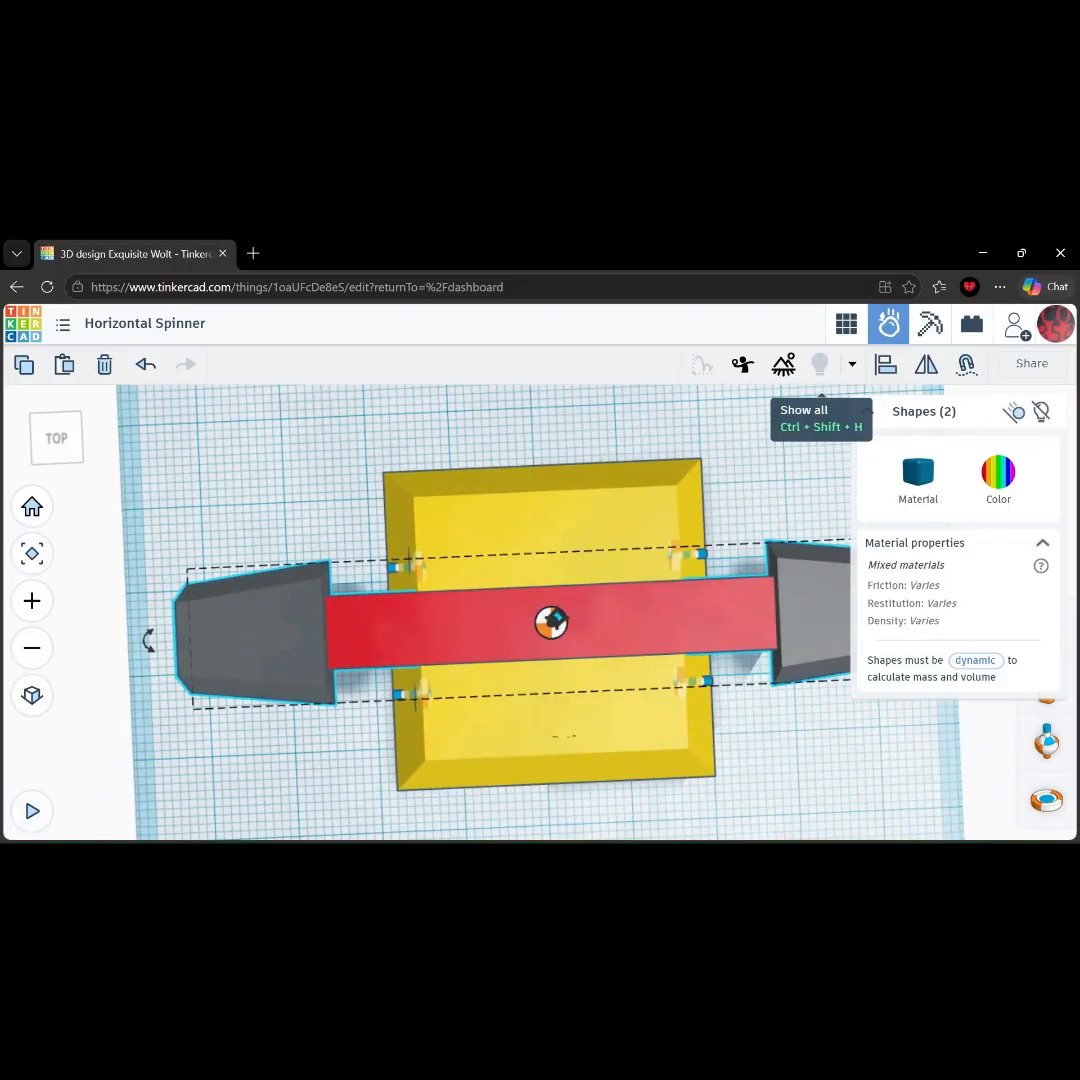
pyautogui.keyDown('shift'); pyautogui.click(575, 710); pyautogui.keyUp('shift')
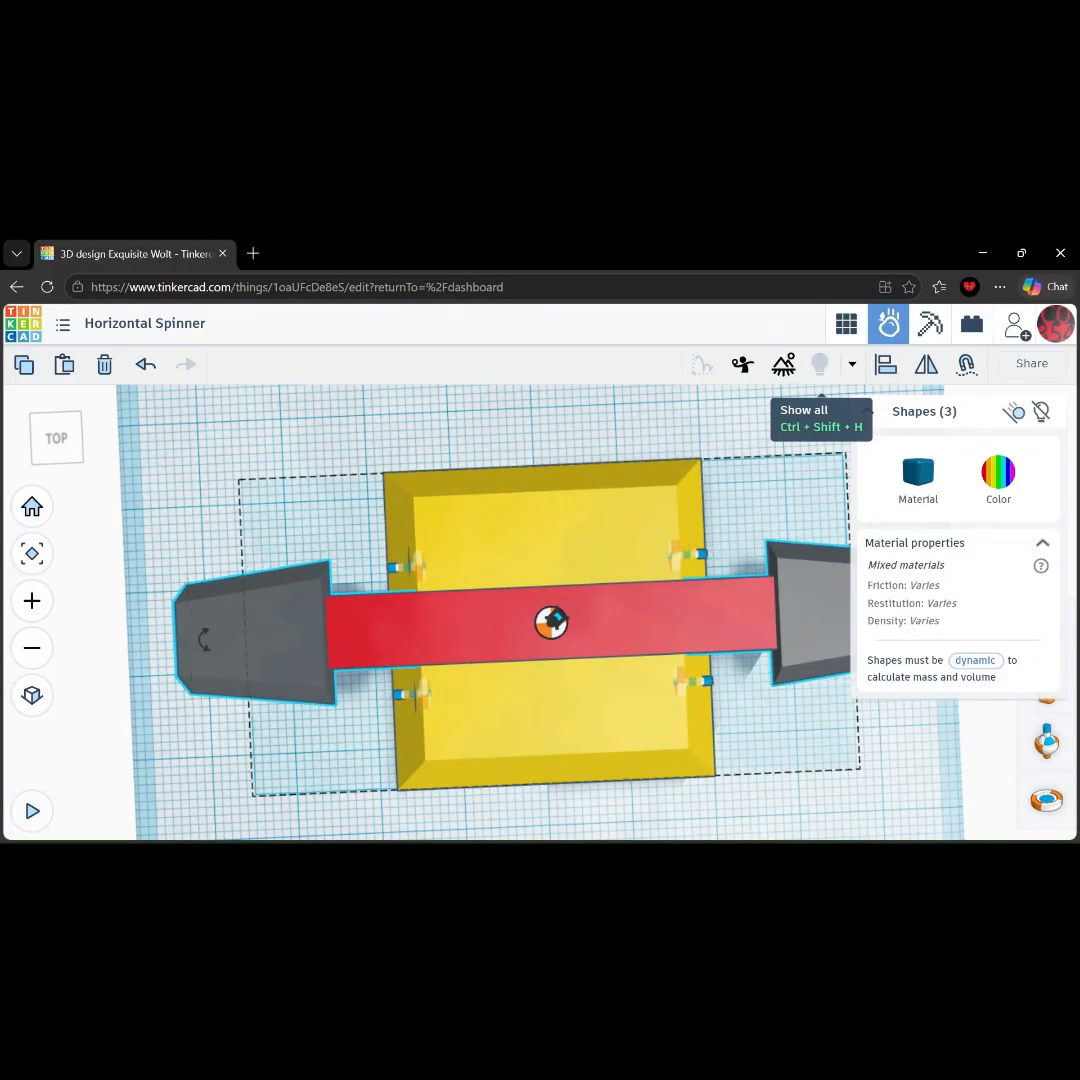
pyautogui.moveTo(575, 710); pyautogui.dragTo(566, 703)
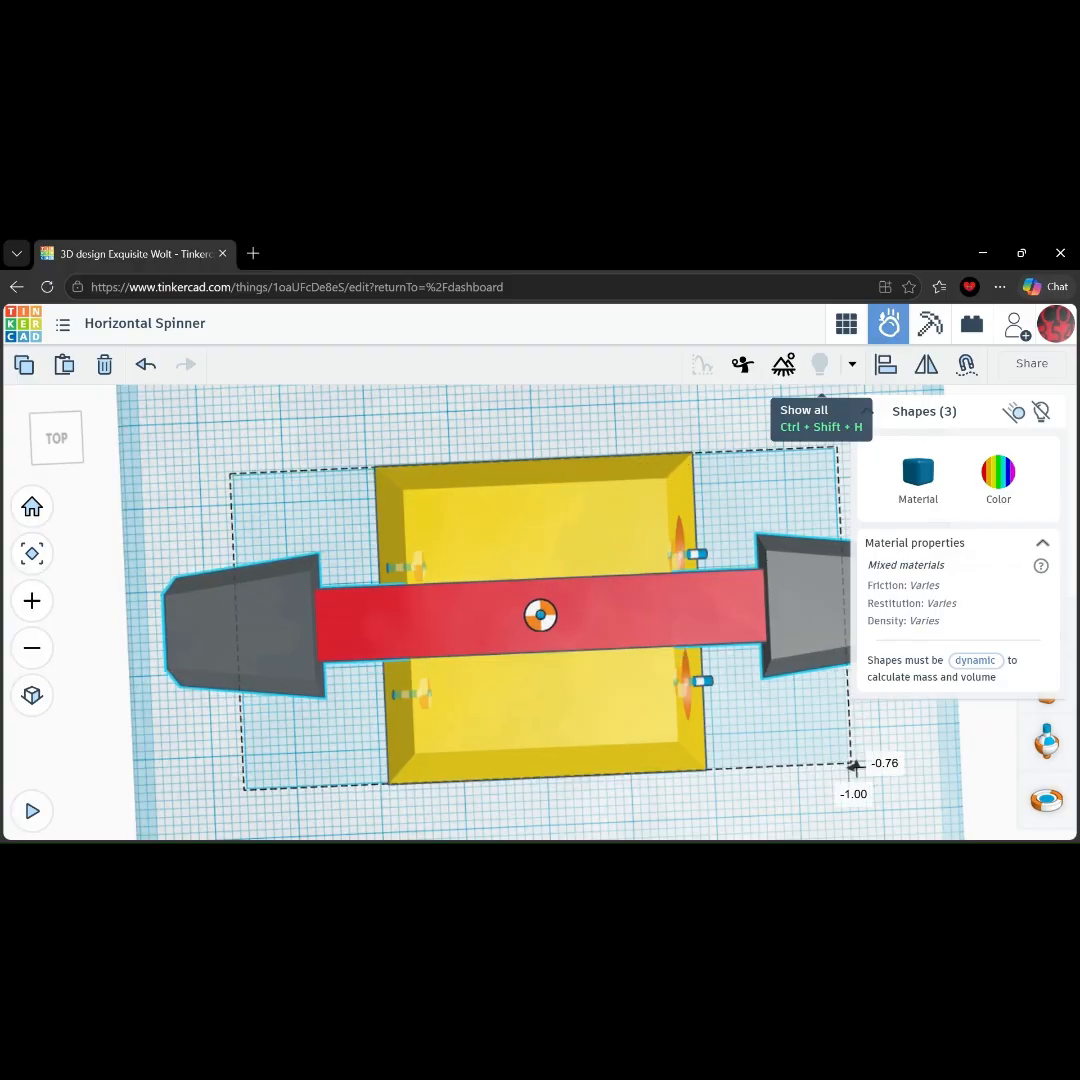
pyautogui.press('Right')
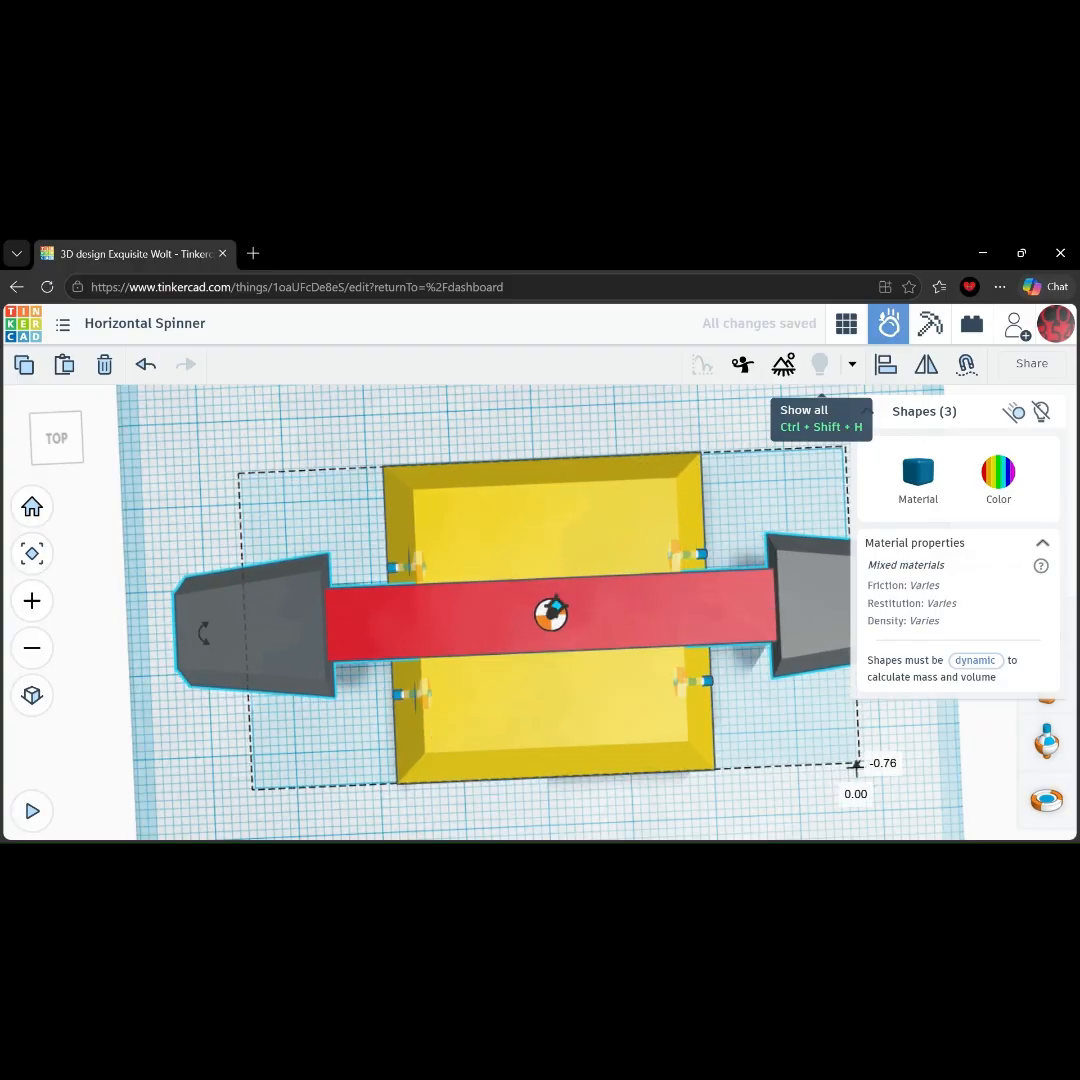
pyautogui.hotkey('ctrl', 'z')
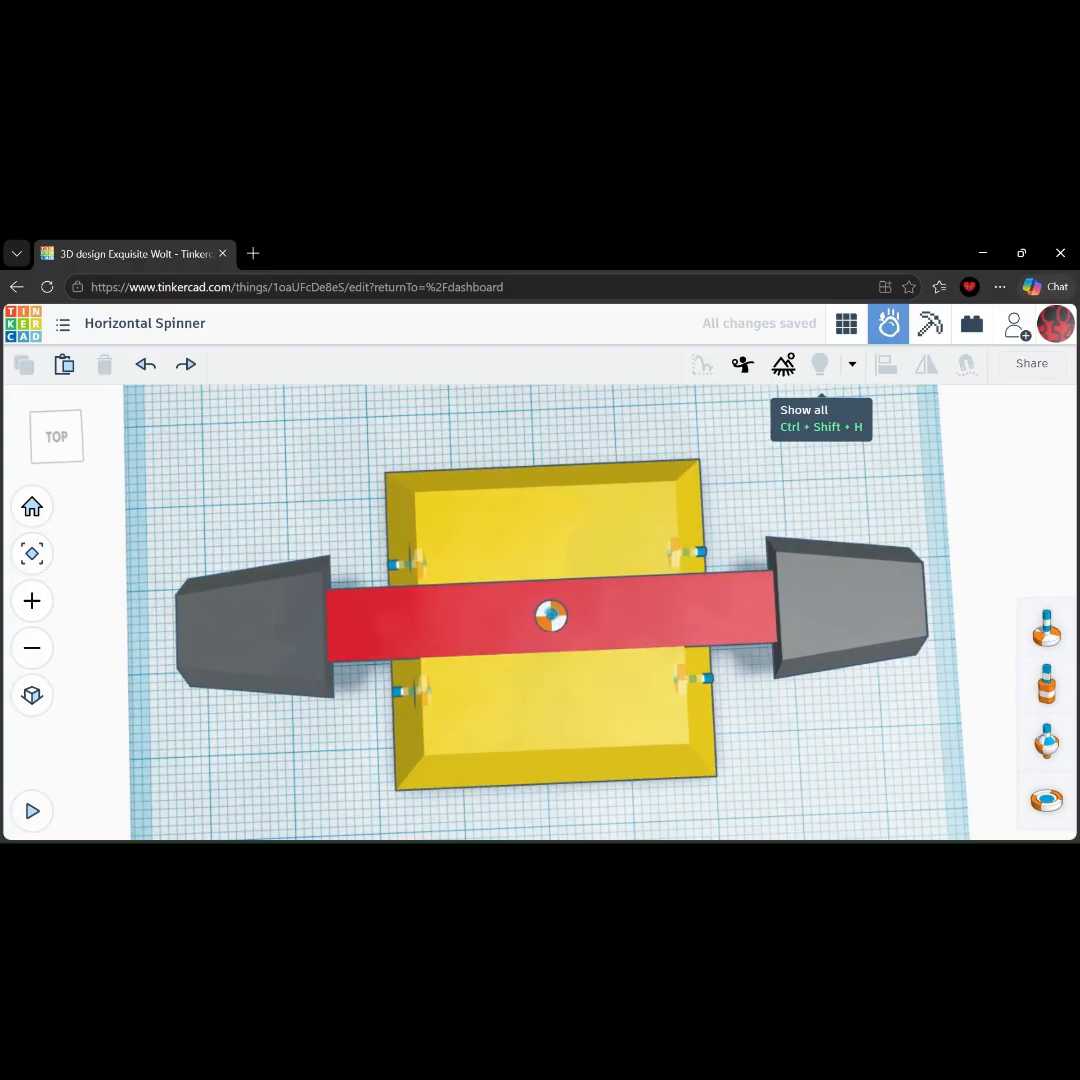
# Link the free end of the weapon bar's axle connector to the yellow body.
pyautogui.moveTo(560, 690); pyautogui.dragTo(570, 605, button='right')
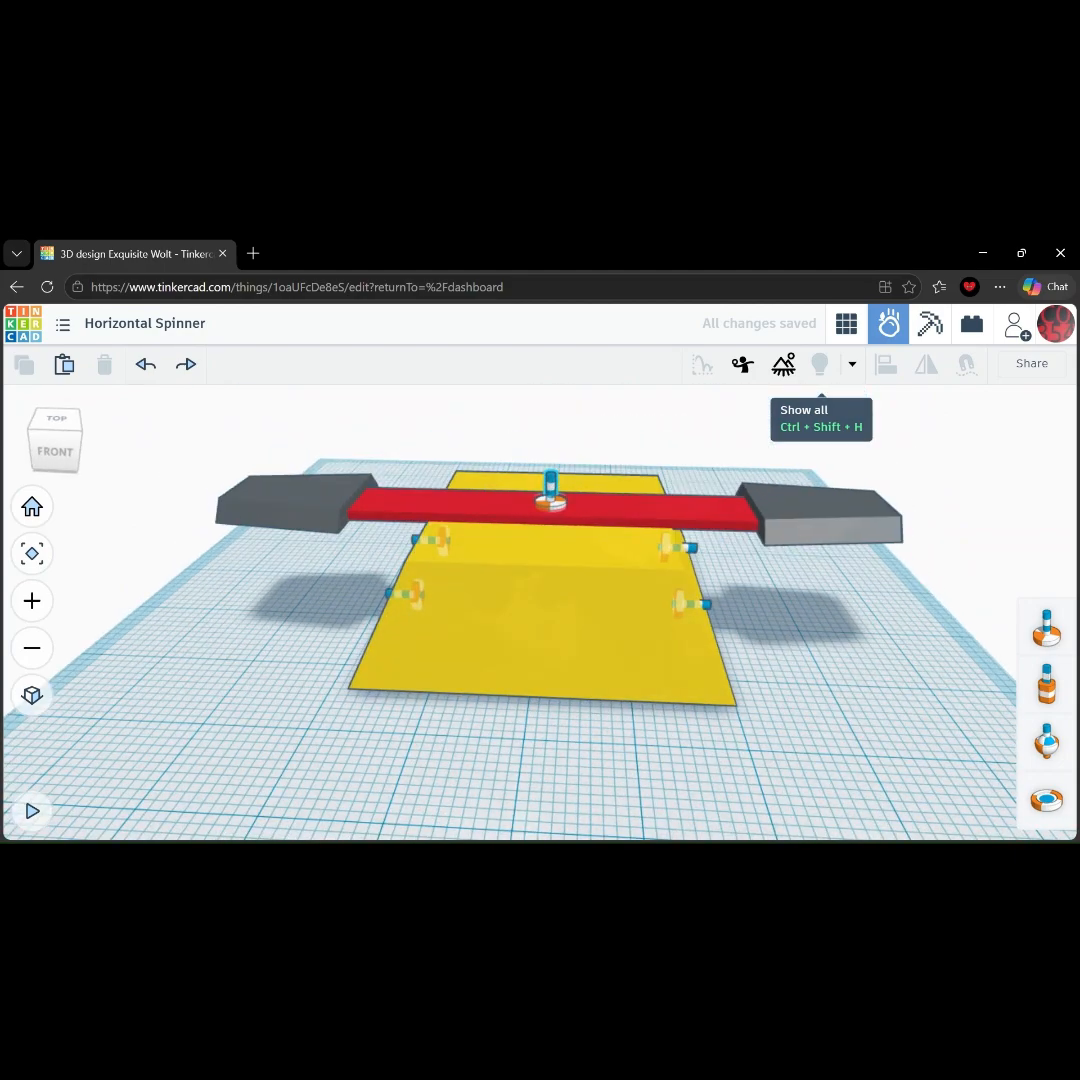
pyautogui.click(450, 507)
pyautogui.keyDown('shift'); pyautogui.click(551, 492); pyautogui.keyUp('shift')
pyautogui.click(620, 770)
pyautogui.click(551, 492)
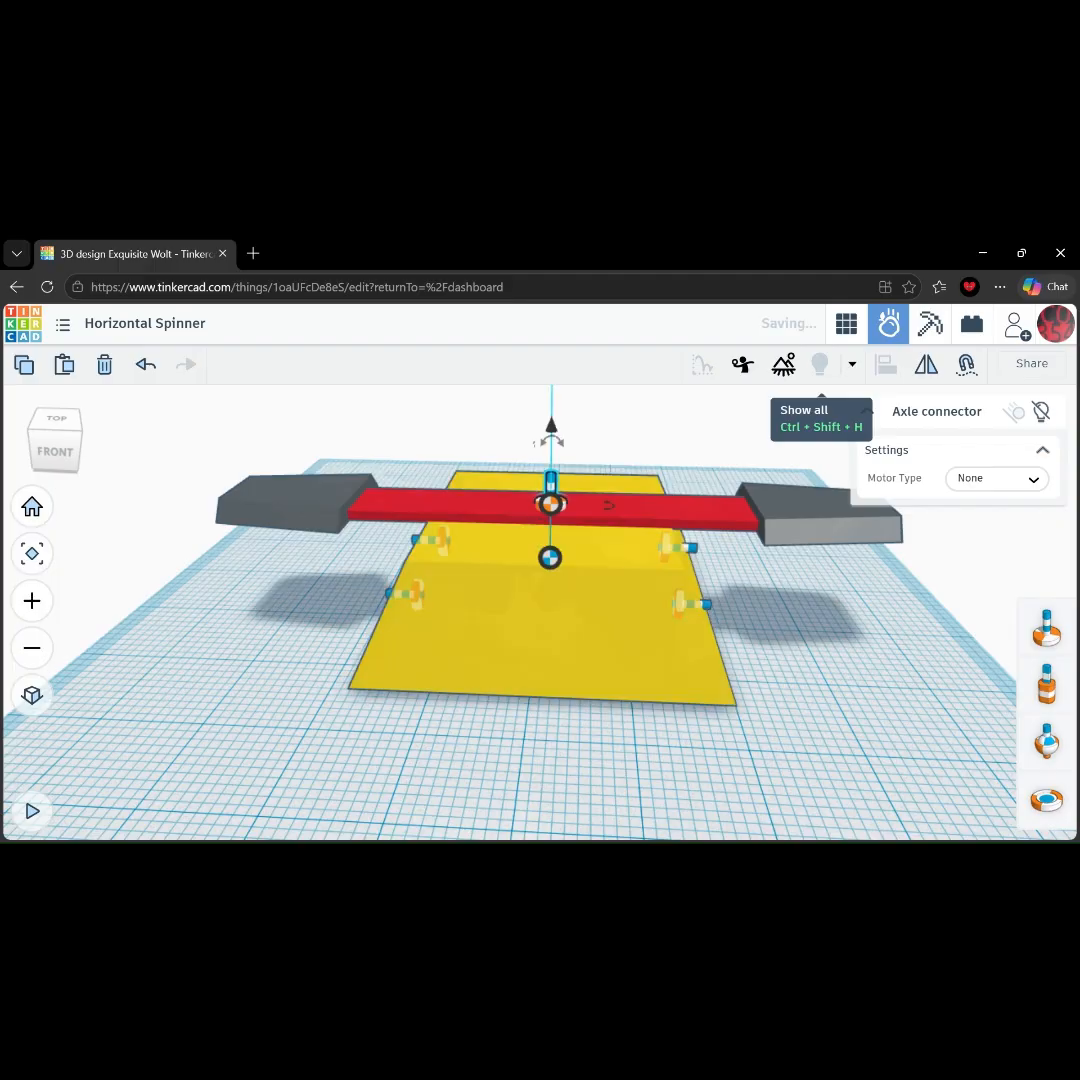
pyautogui.click(540, 760)
# Link the free ends of the two left-side wheel axle connectors to the yellow body.
pyautogui.click(414, 594)
pyautogui.moveTo(417, 636); pyautogui.dragTo(518, 638)
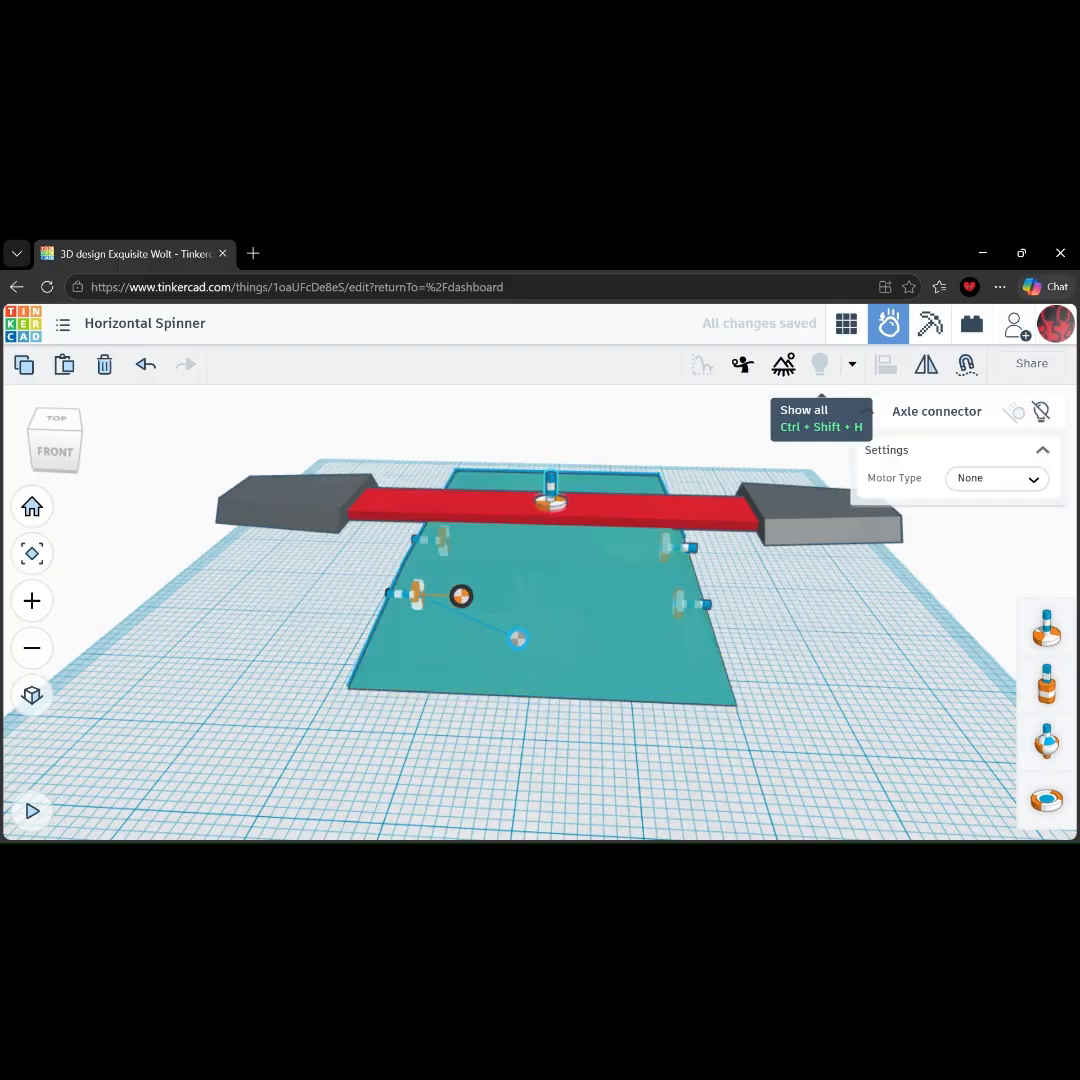
pyautogui.click(540, 760)
pyautogui.click(441, 541)
pyautogui.moveTo(443, 579); pyautogui.dragTo(550, 557)
pyautogui.click(540, 760)
# Link the free ends of the two right-side wheel axle connectors to the yellow body.
pyautogui.click(667, 547)
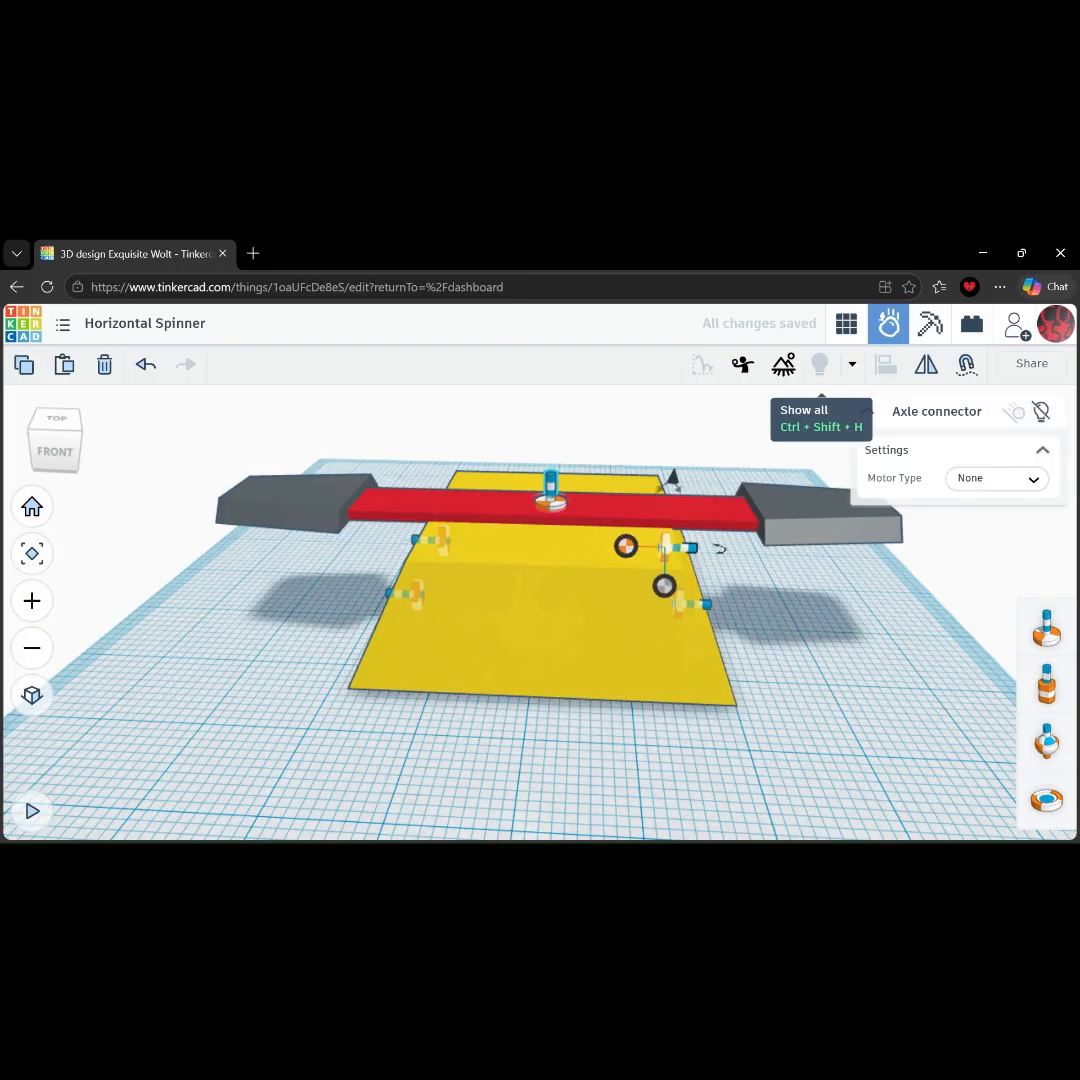
pyautogui.moveTo(664, 586); pyautogui.dragTo(602, 622)
pyautogui.click(540, 760)
pyautogui.click(680, 604)
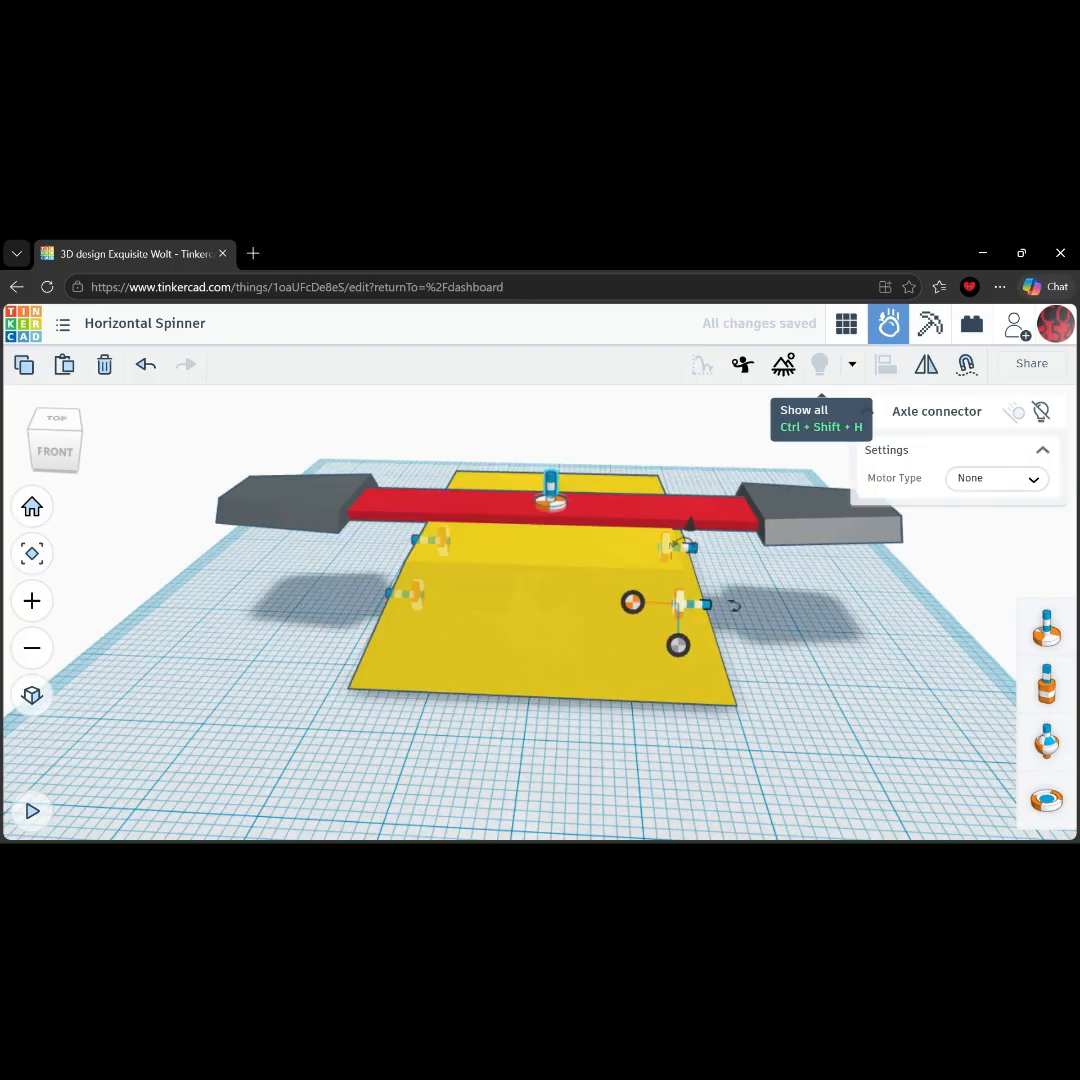
pyautogui.moveTo(678, 645); pyautogui.dragTo(526, 646)
pyautogui.click(540, 760)
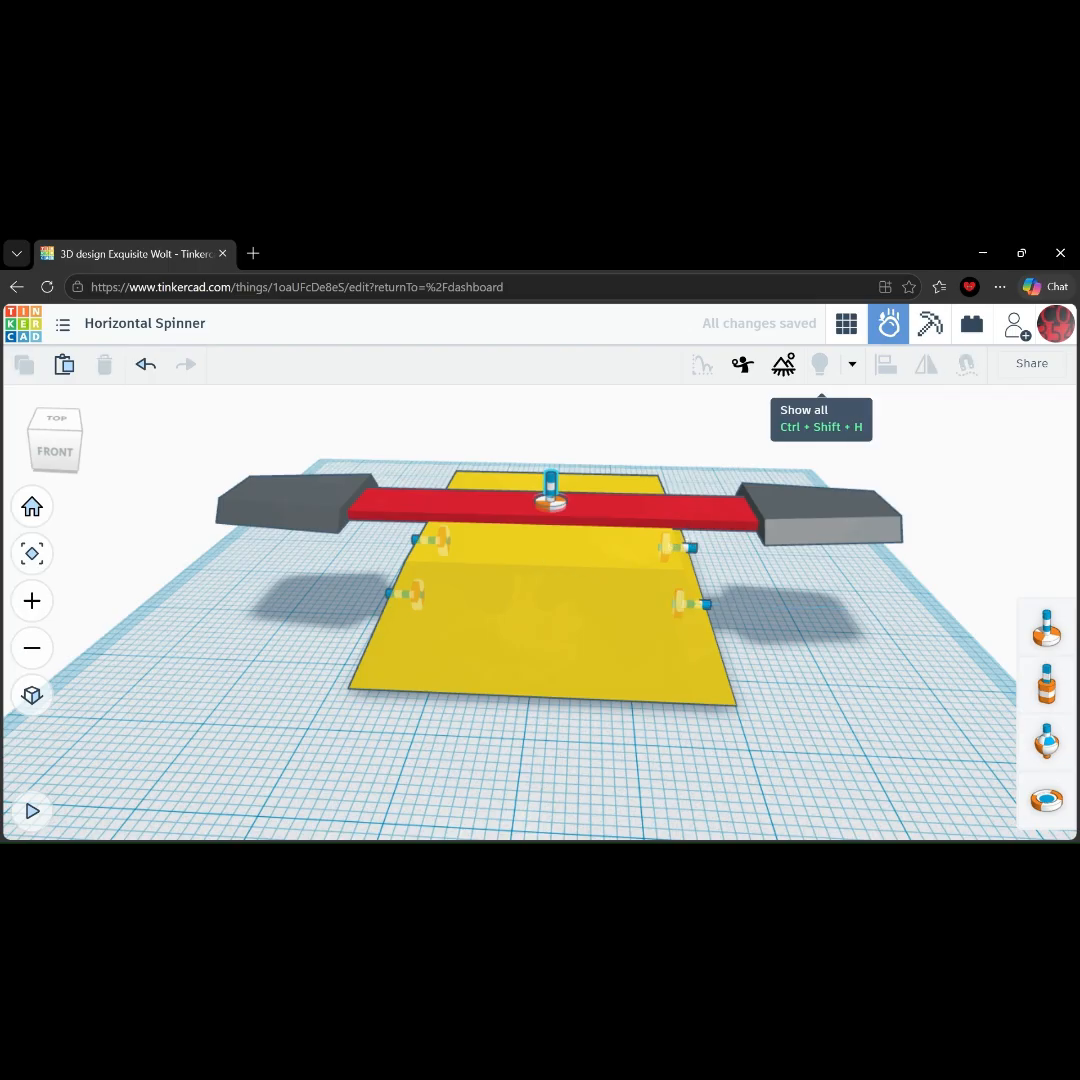
# Give the weapon bar's axle connector a Continuous motor at maximum motor speed and run the simulation to test the spin.
pyautogui.click(668, 547)
pyautogui.click(540, 760)
pyautogui.click(551, 499)
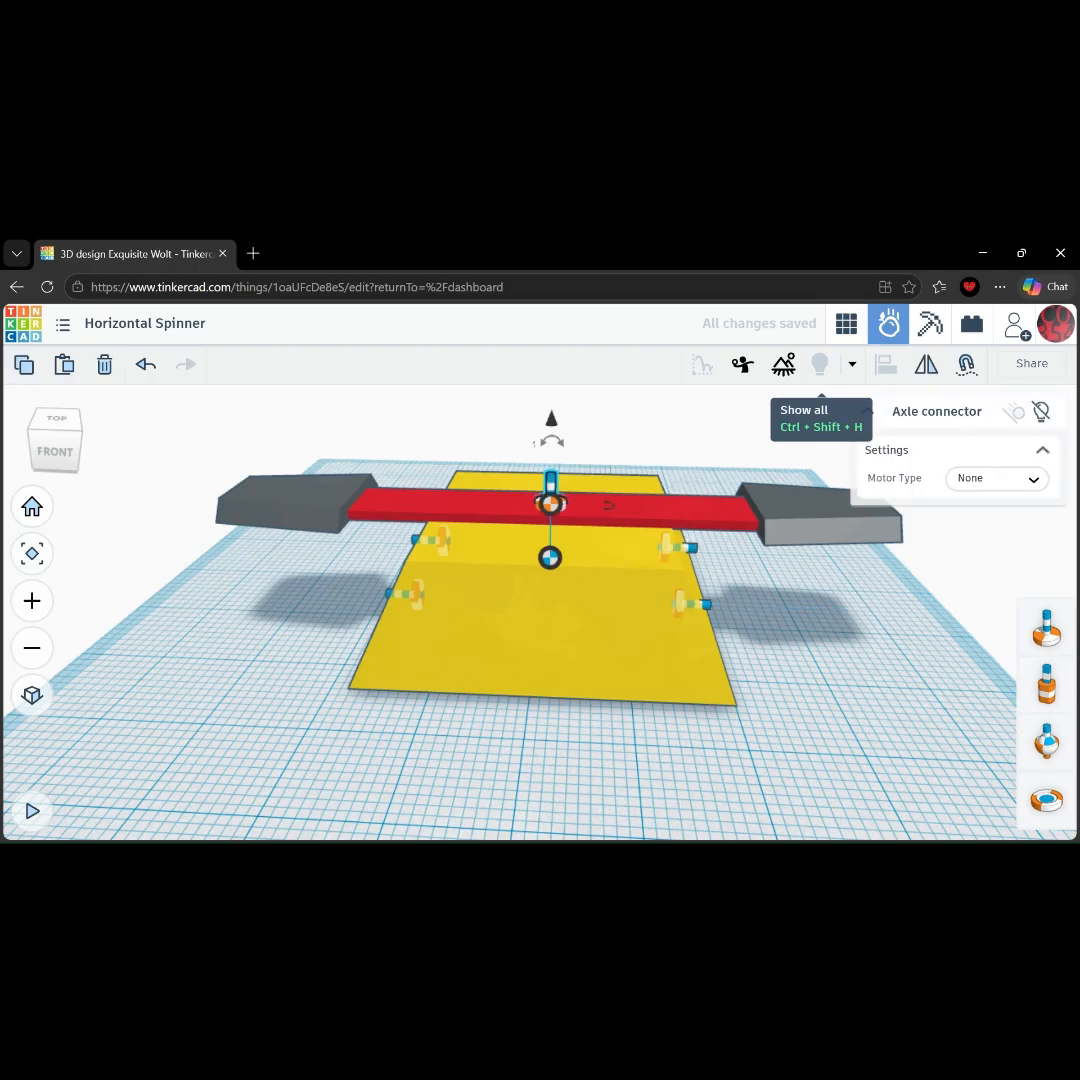
pyautogui.click(996, 478)
pyautogui.click(988, 531)
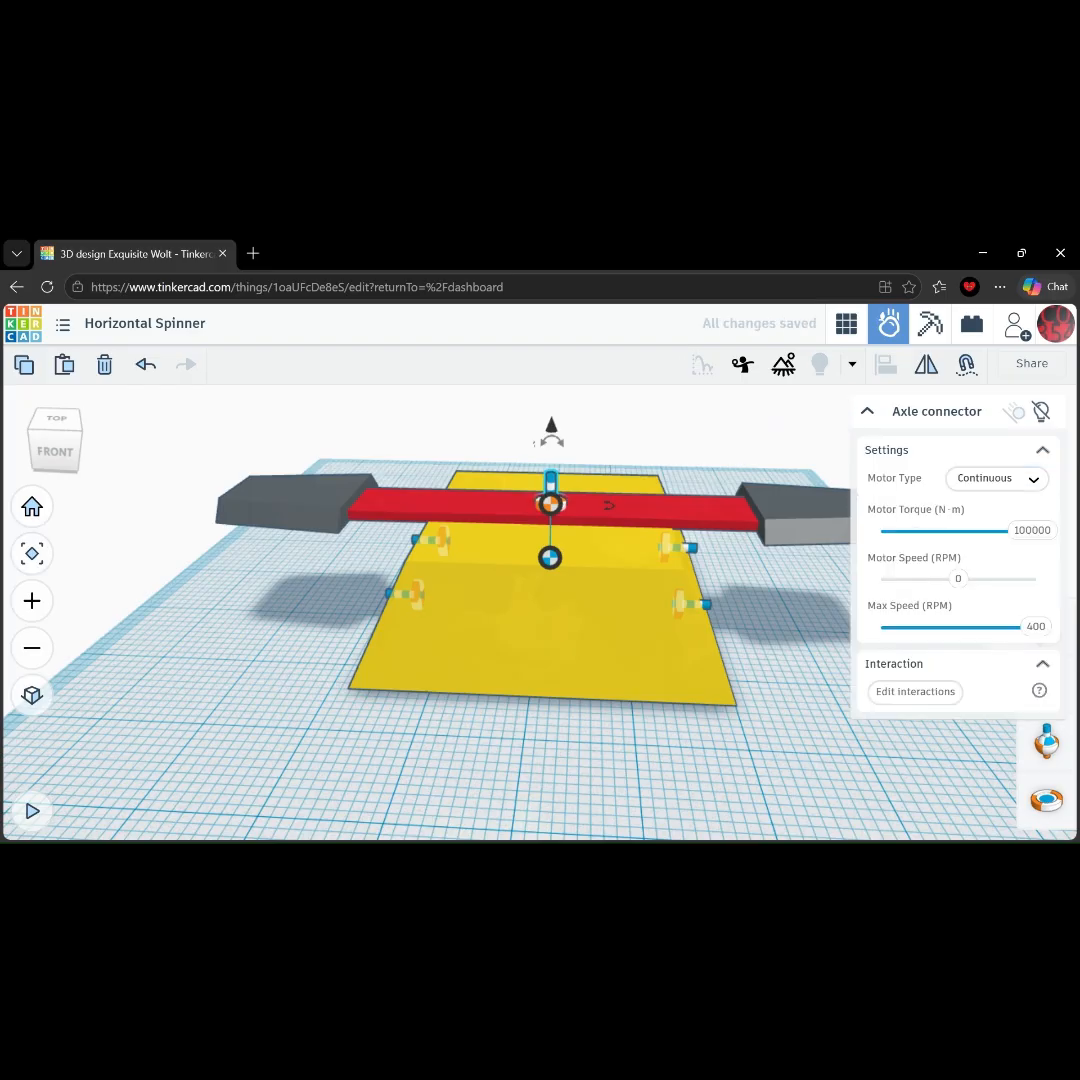
pyautogui.moveTo(958, 579); pyautogui.dragTo(1044, 579)
pyautogui.click(800, 750)
pyautogui.click(32, 811)
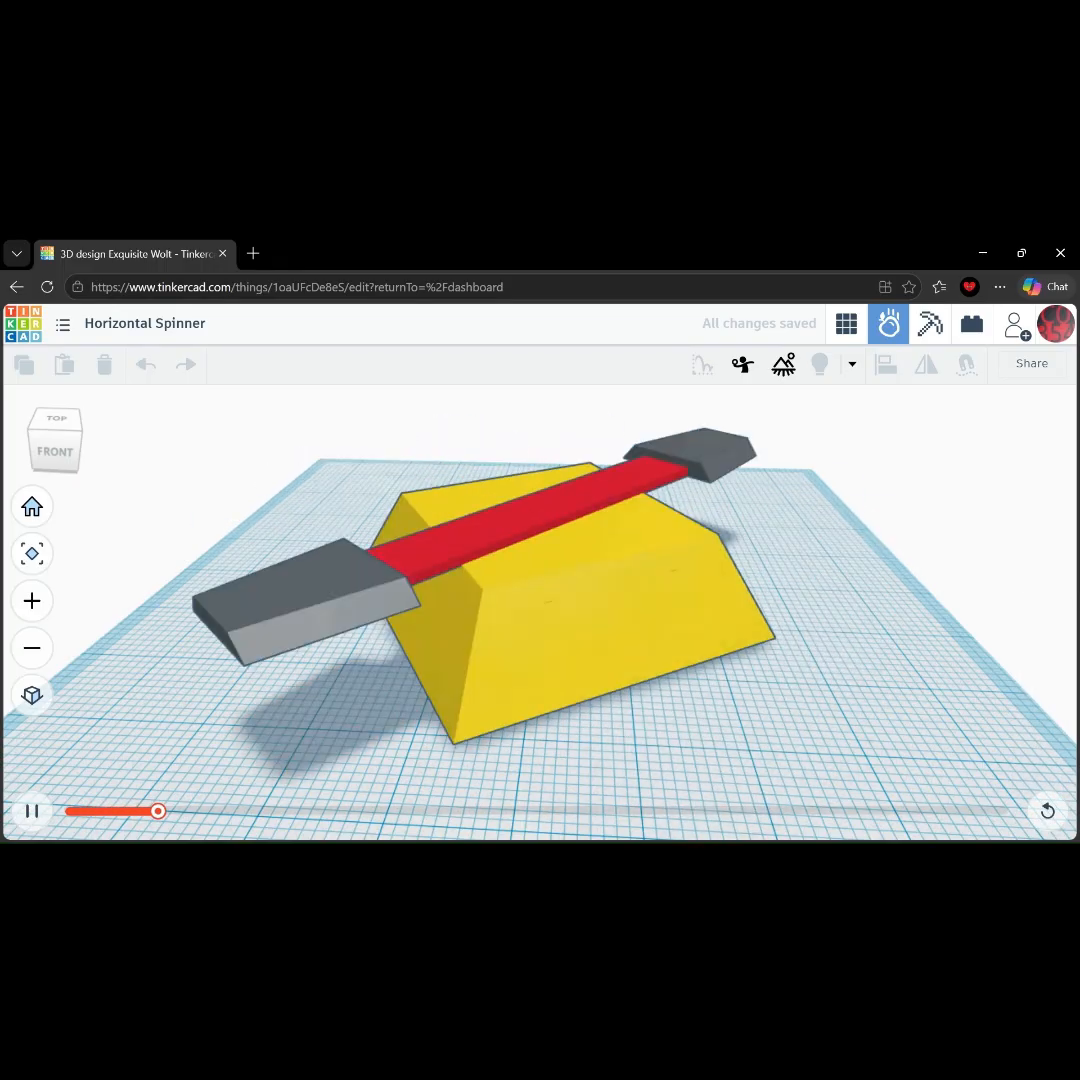
pyautogui.press('space')
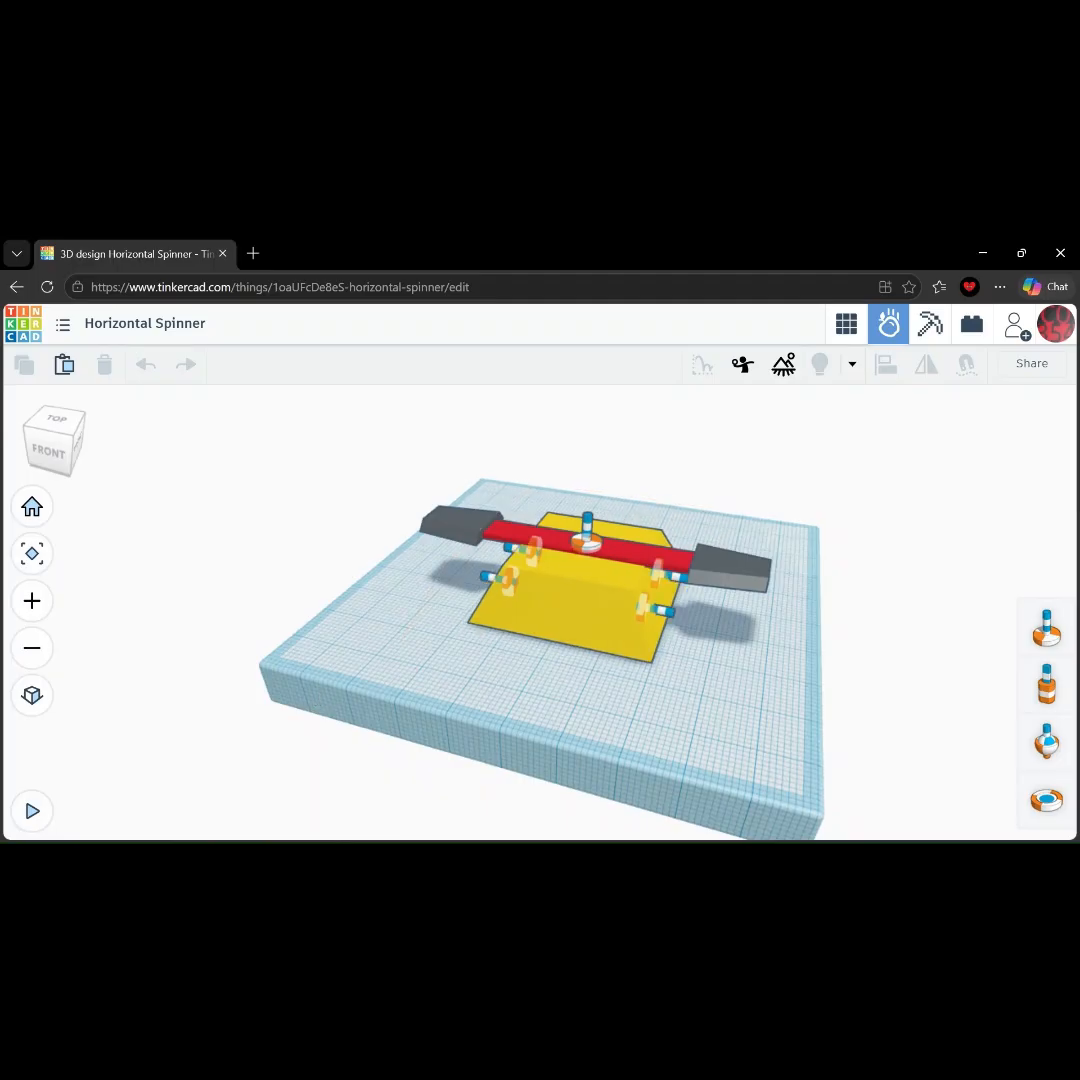
# Give the two left-side wheel axle connectors a Continuous motor with a motor speed of 400 RPM.
pyautogui.moveTo(313, 693); pyautogui.dragTo(588, 658, button='right')
pyautogui.scroll(3, 441, 653)
pyautogui.scroll(5, 588, 658)
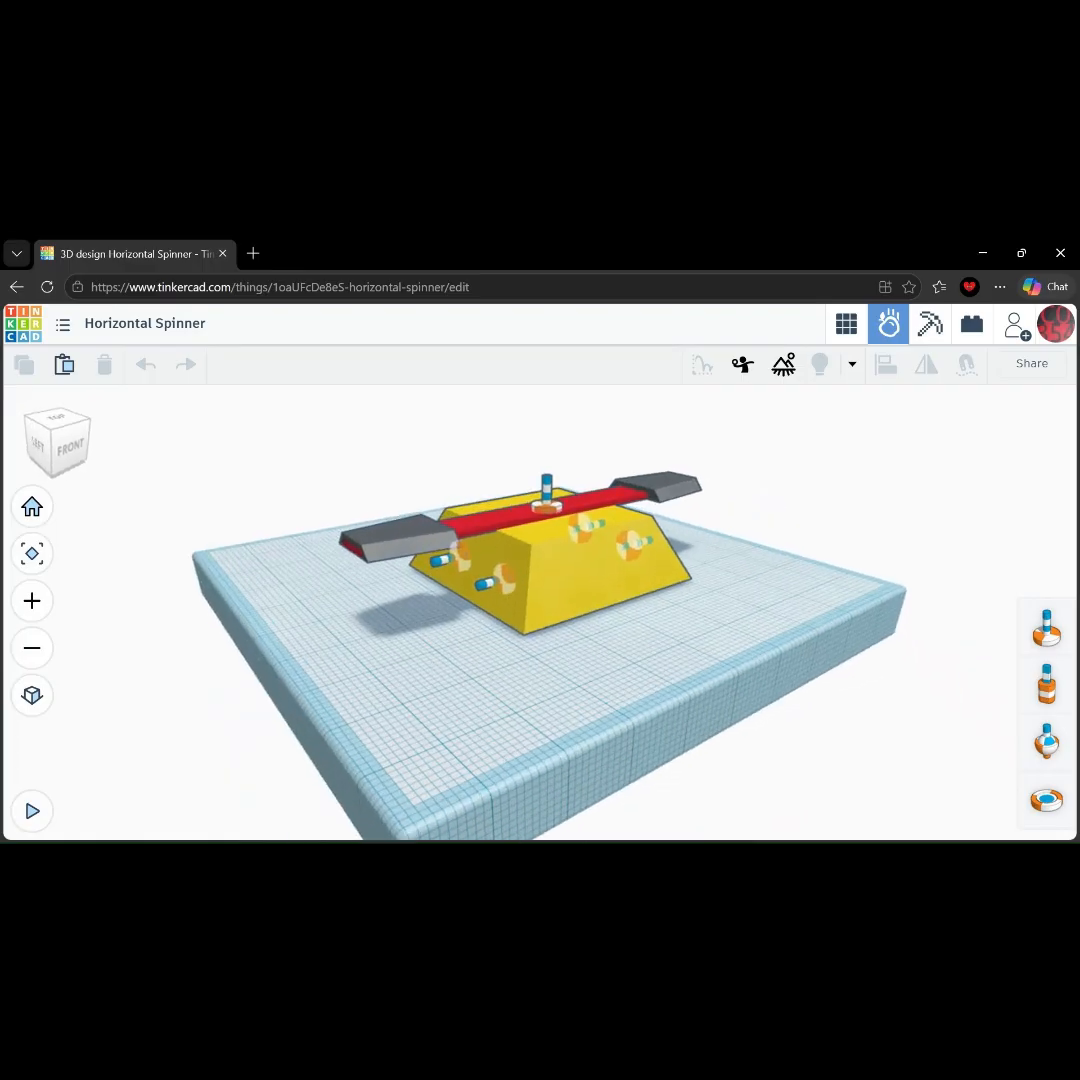
pyautogui.click(499, 549)
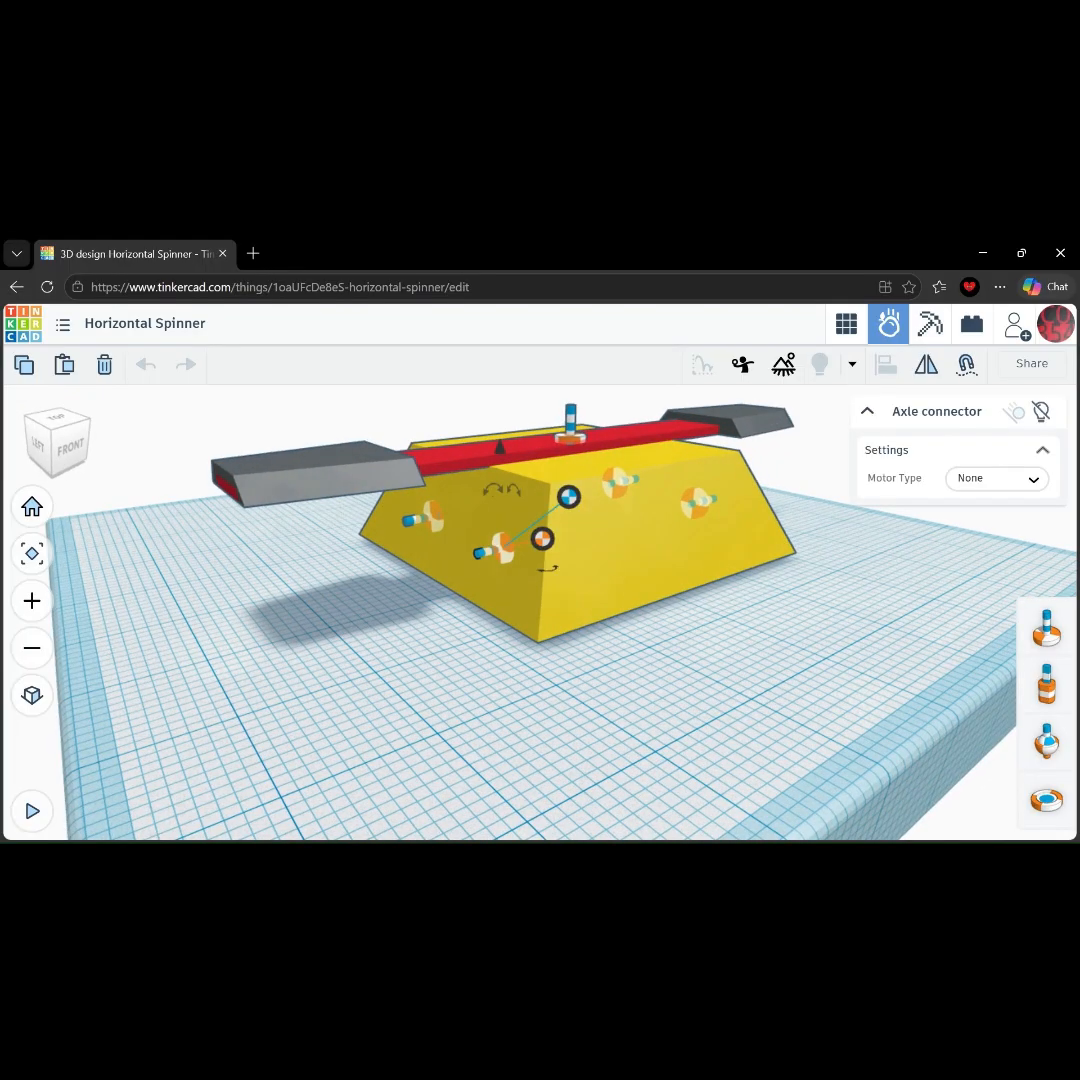
pyautogui.keyDown('shift'); pyautogui.click(429, 517); pyautogui.keyUp('shift')
pyautogui.click(400, 620)
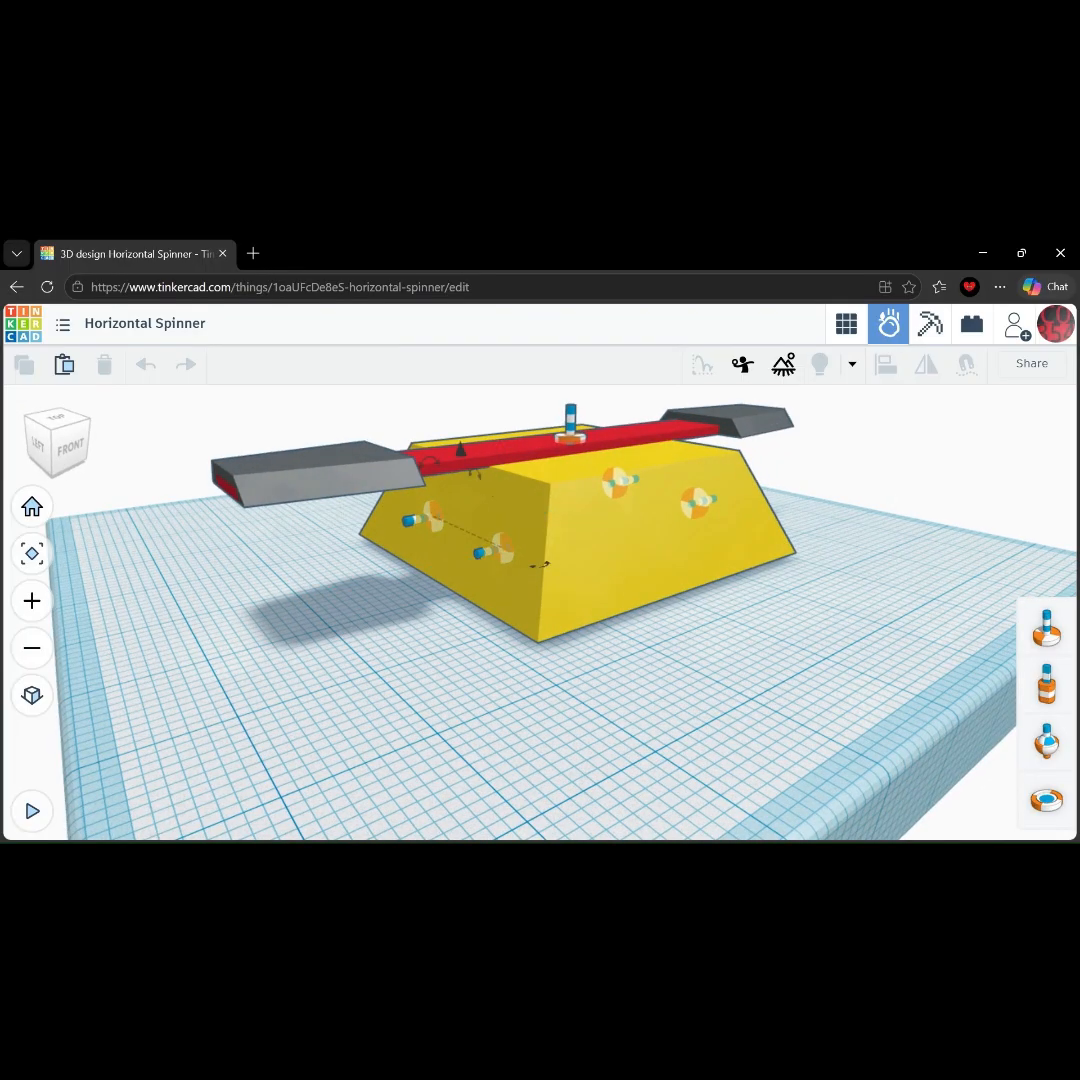
pyautogui.click(429, 517)
pyautogui.keyDown('shift'); pyautogui.click(497, 548); pyautogui.keyUp('shift')
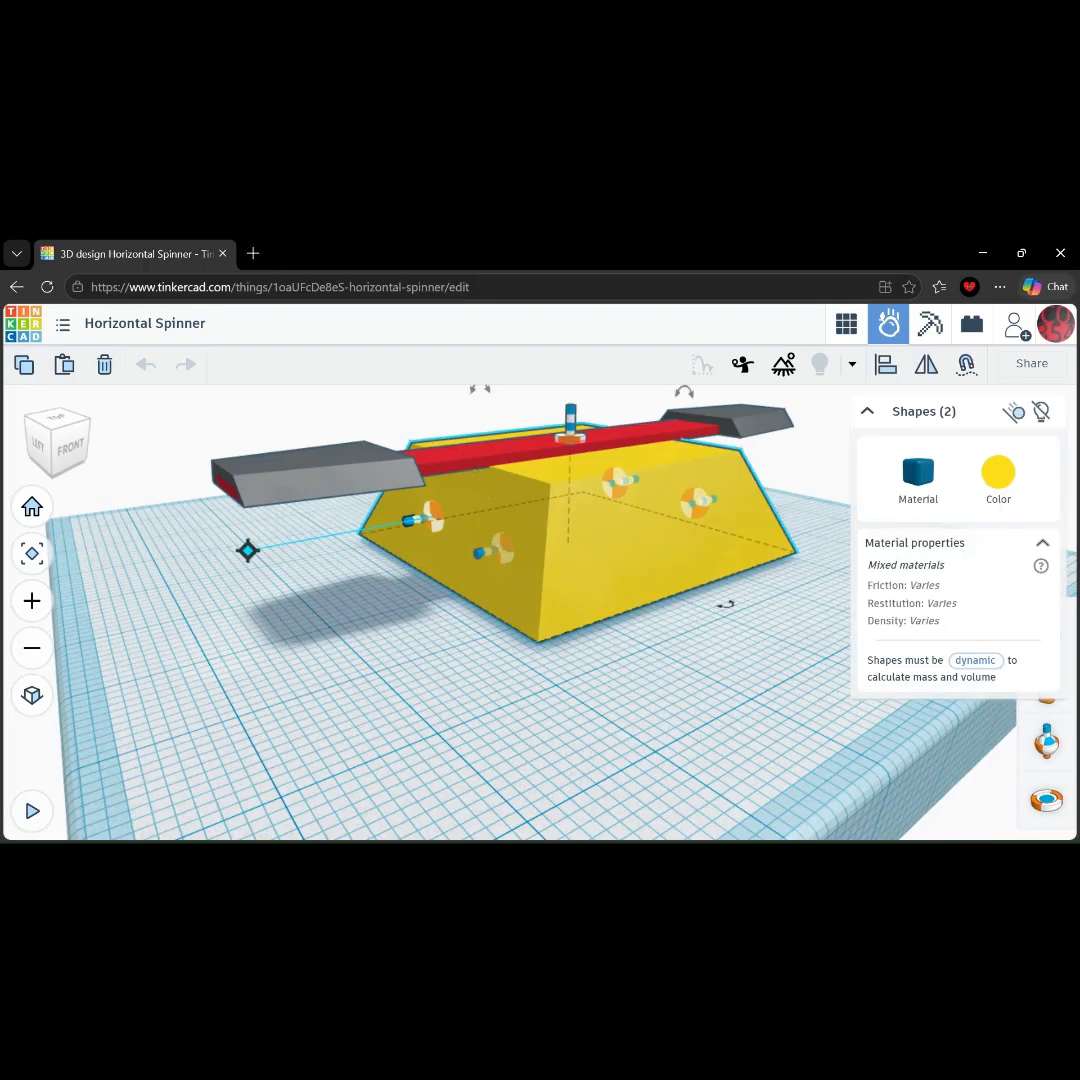
pyautogui.click(996, 478)
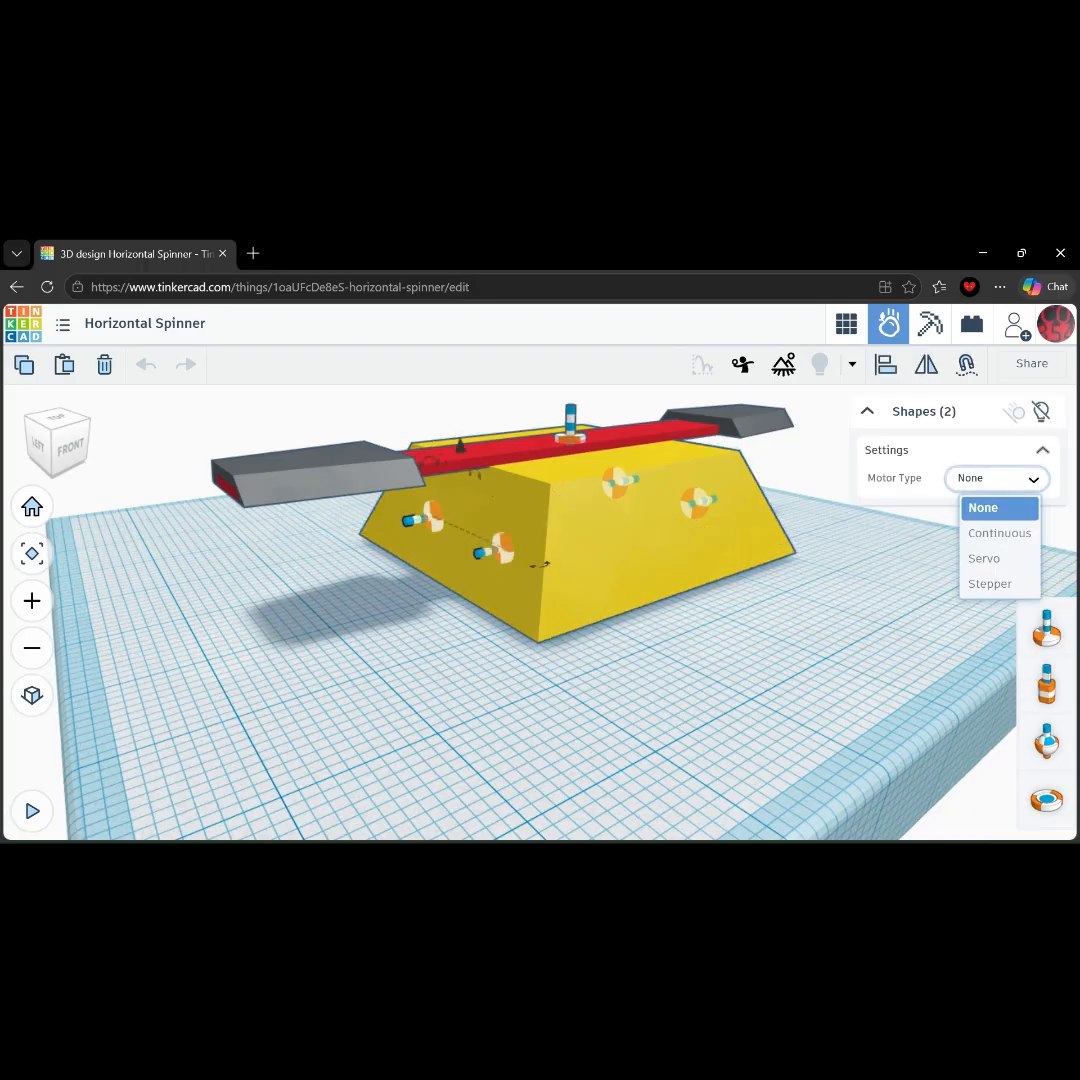
pyautogui.click(990, 530)
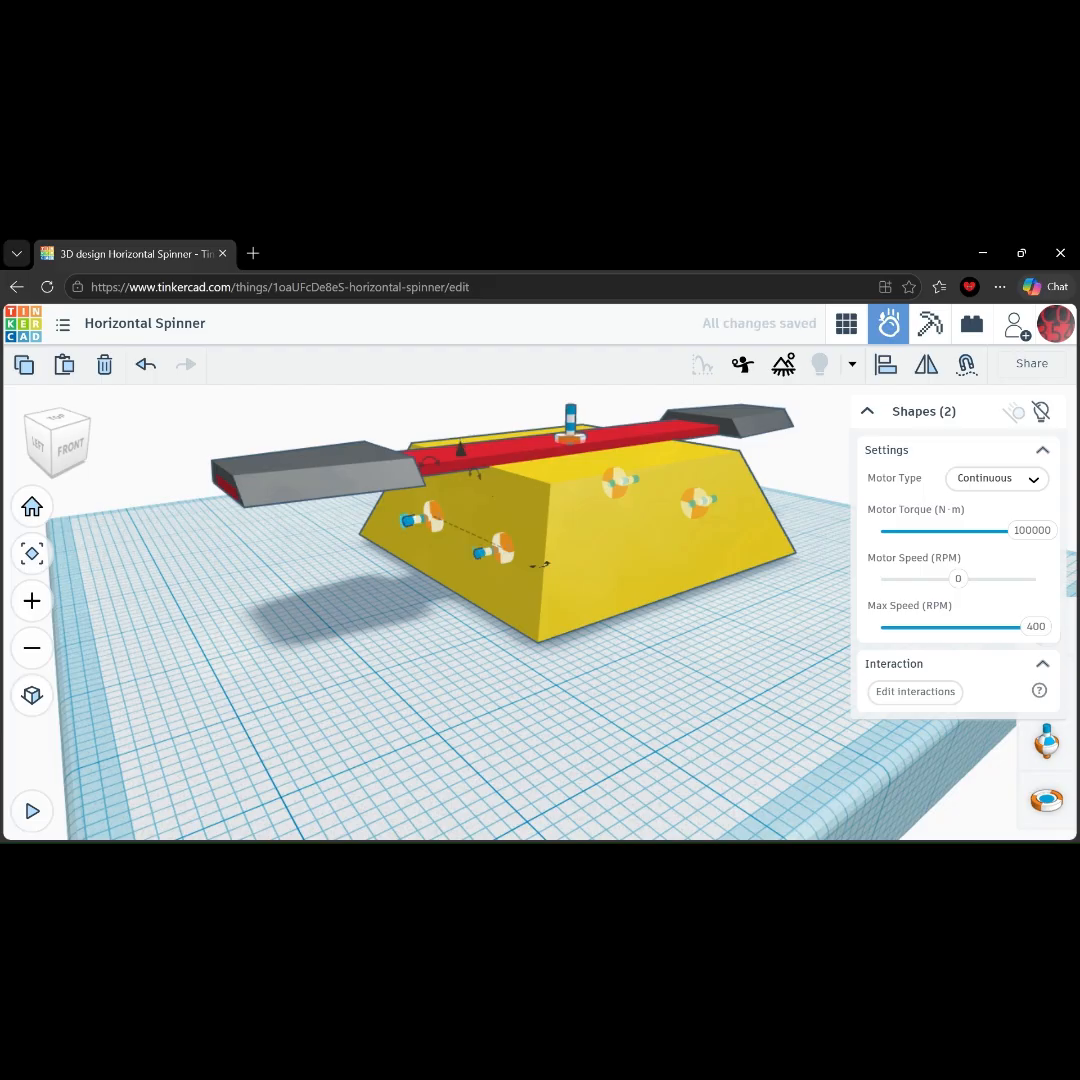
pyautogui.moveTo(957, 578); pyautogui.dragTo(1030, 578)
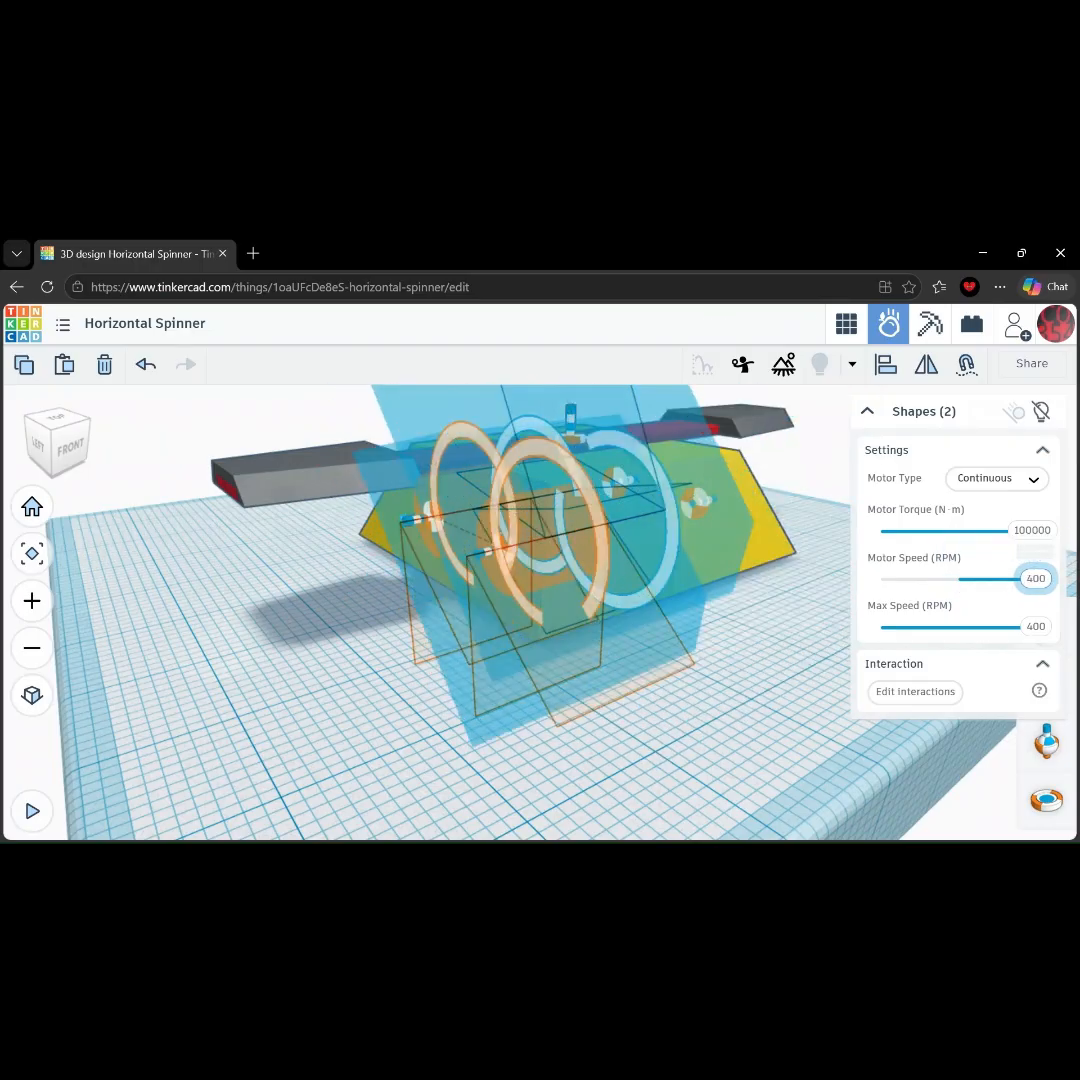
pyautogui.press('Escape')
# Give the two right-side wheel axle connectors a Continuous motor running at full speed in the opposite direction.
pyautogui.moveTo(600, 620); pyautogui.dragTo(490, 670, button='right')
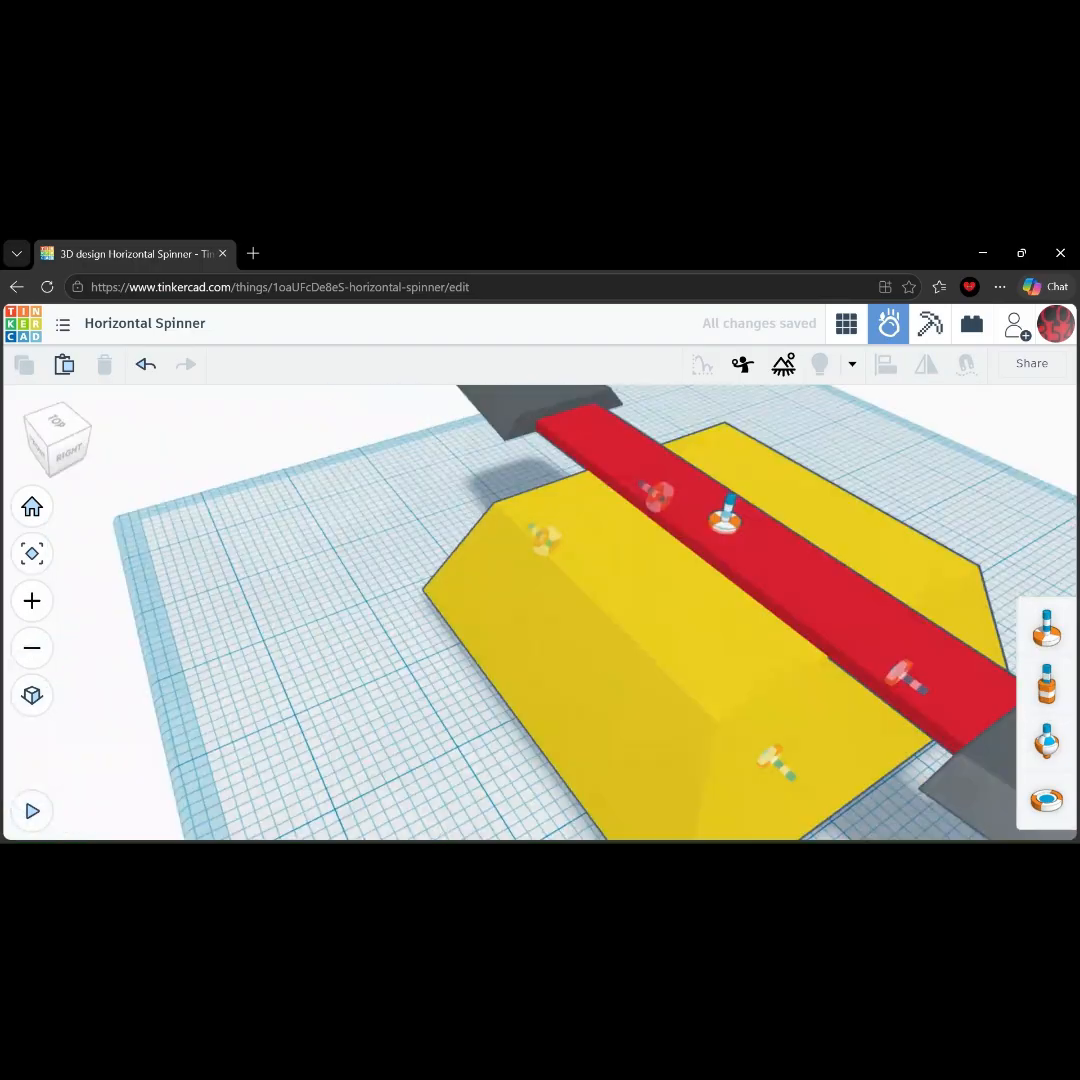
pyautogui.click(775, 761)
pyautogui.keyDown('shift'); pyautogui.click(904, 676); pyautogui.keyUp('shift')
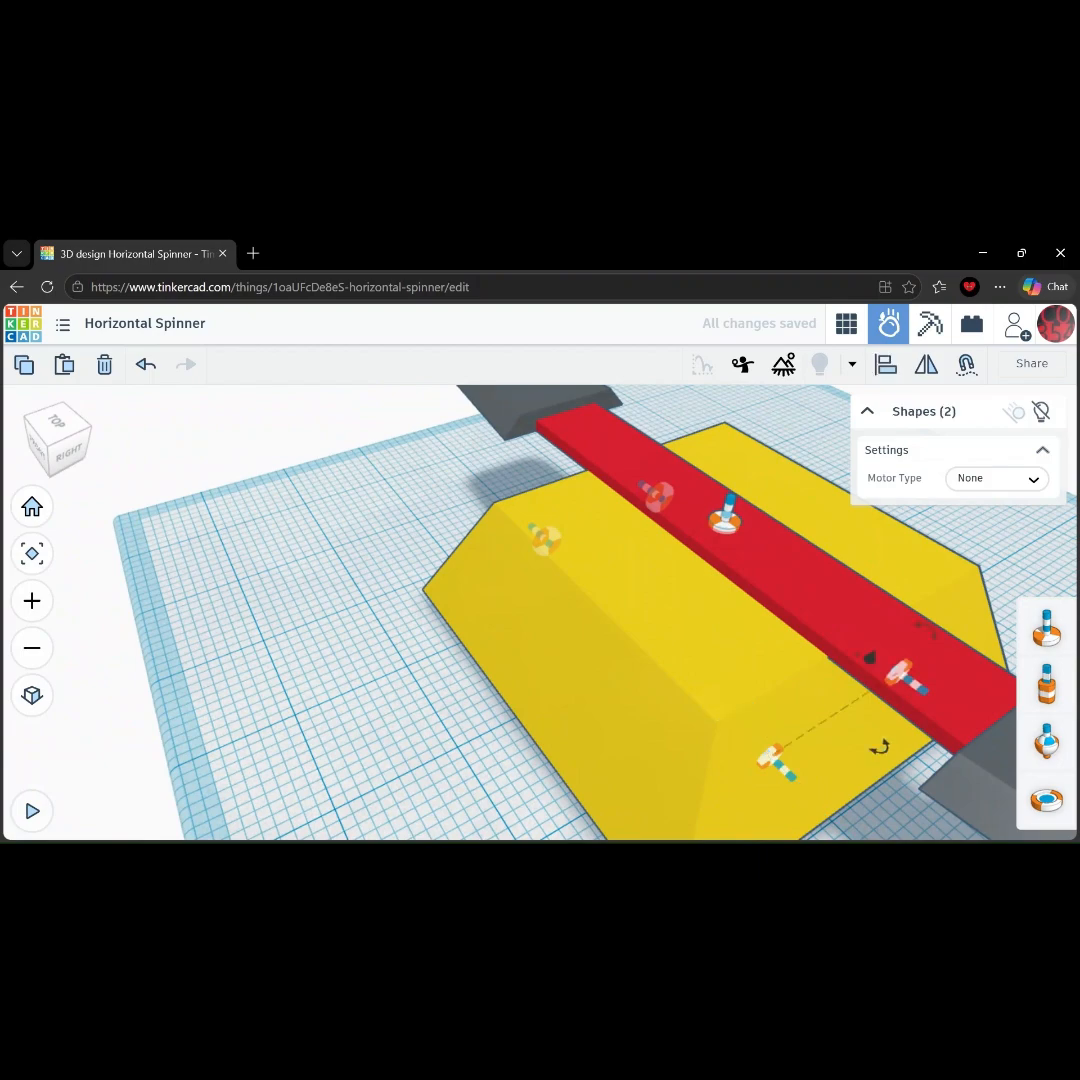
pyautogui.click(997, 479)
pyautogui.click(999, 533)
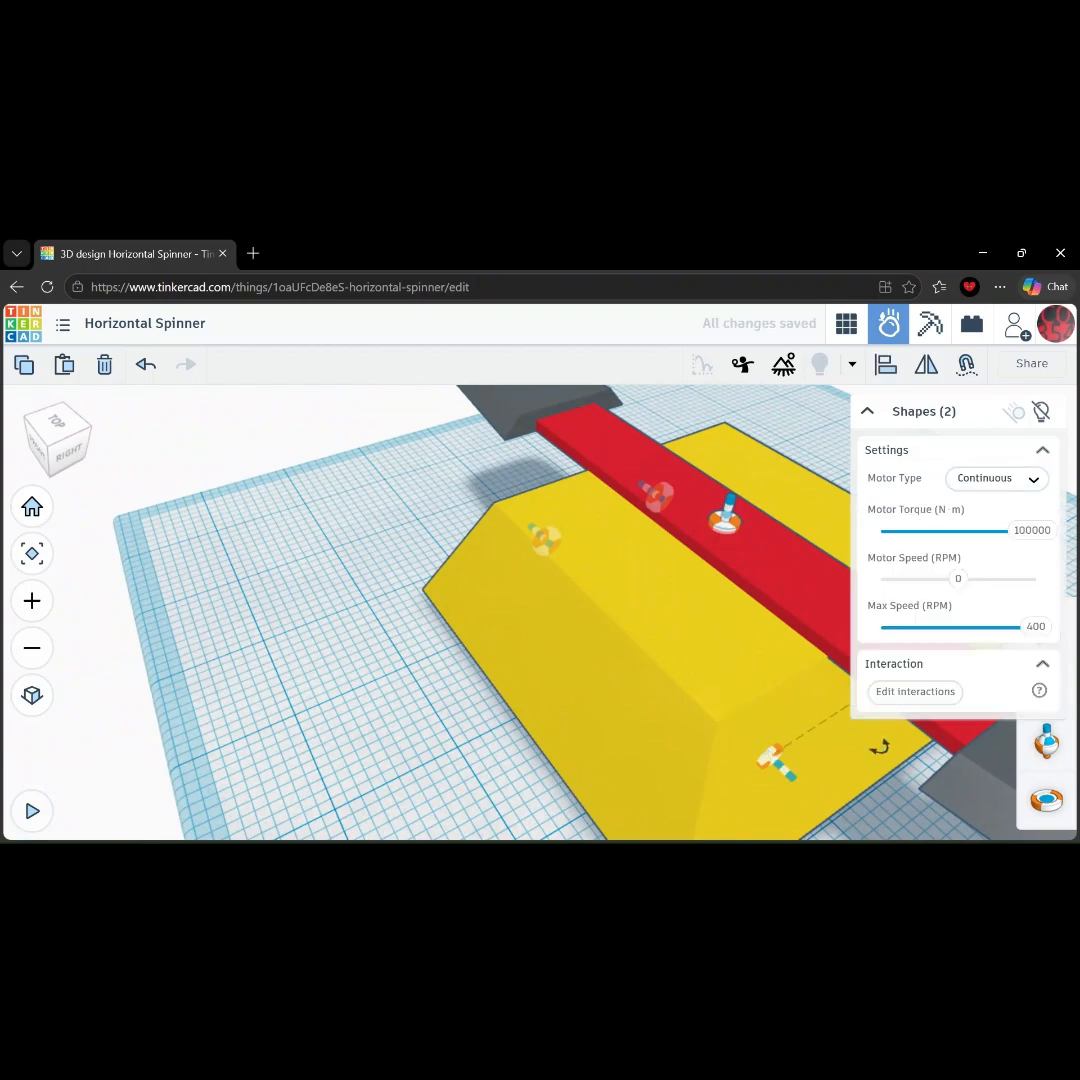
pyautogui.moveTo(958, 578); pyautogui.dragTo(880, 578)
pyautogui.press('Escape')
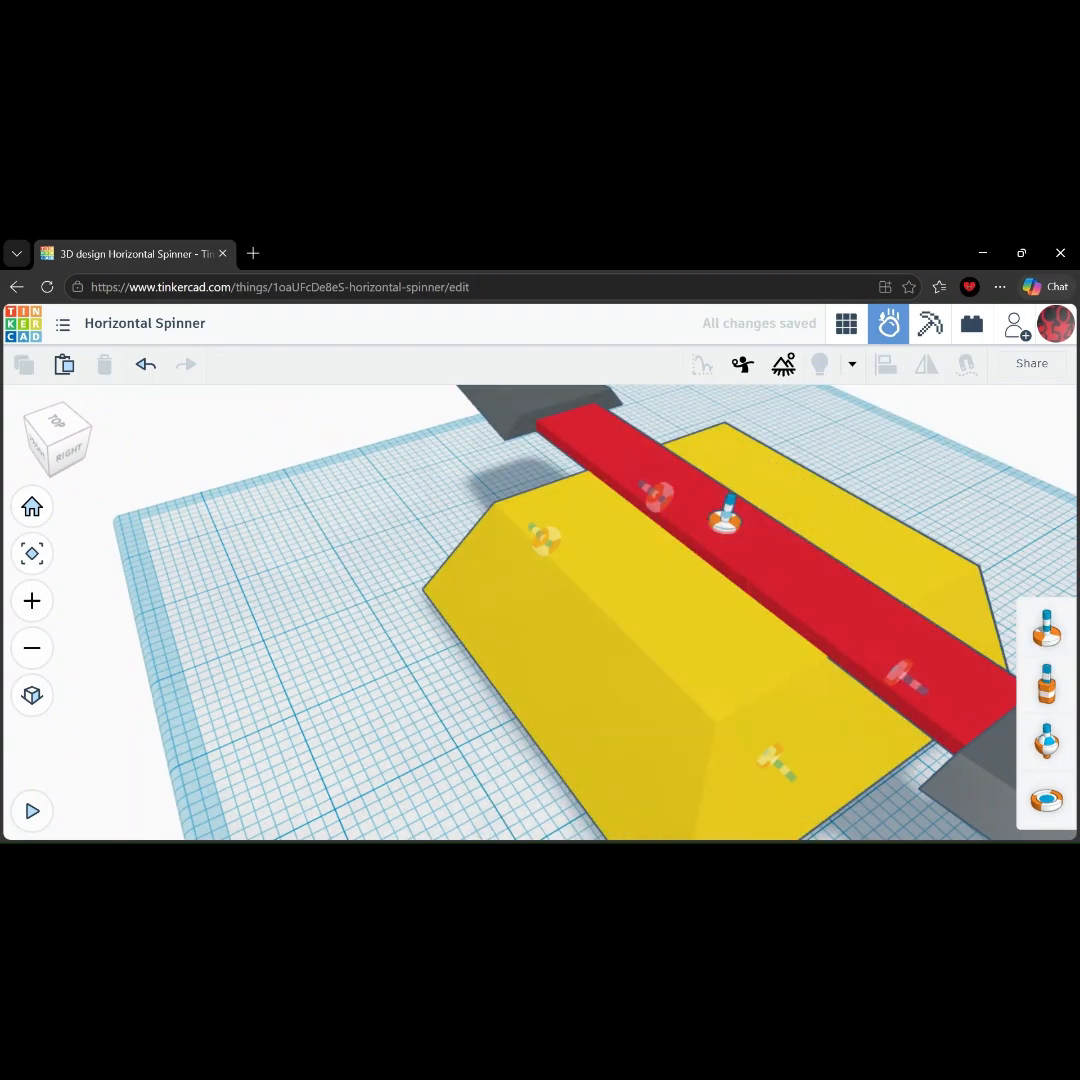
# Run the simulation to watch the robot drive with its spinning weapon bar, and reset the scene.
pyautogui.scroll(-4, 540, 612)
pyautogui.press('space')
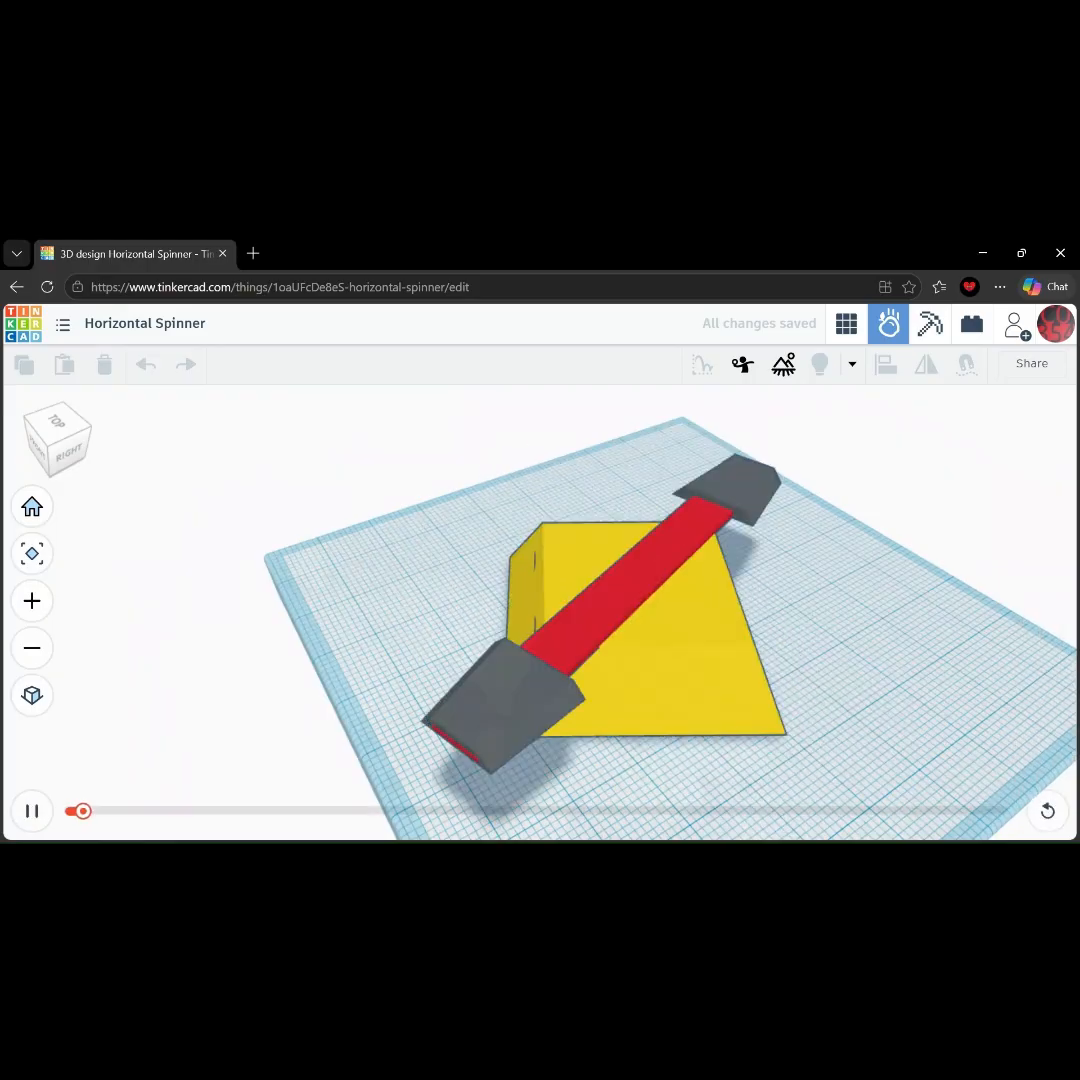
pyautogui.moveTo(540, 612); pyautogui.dragTo(610, 546, button='right')
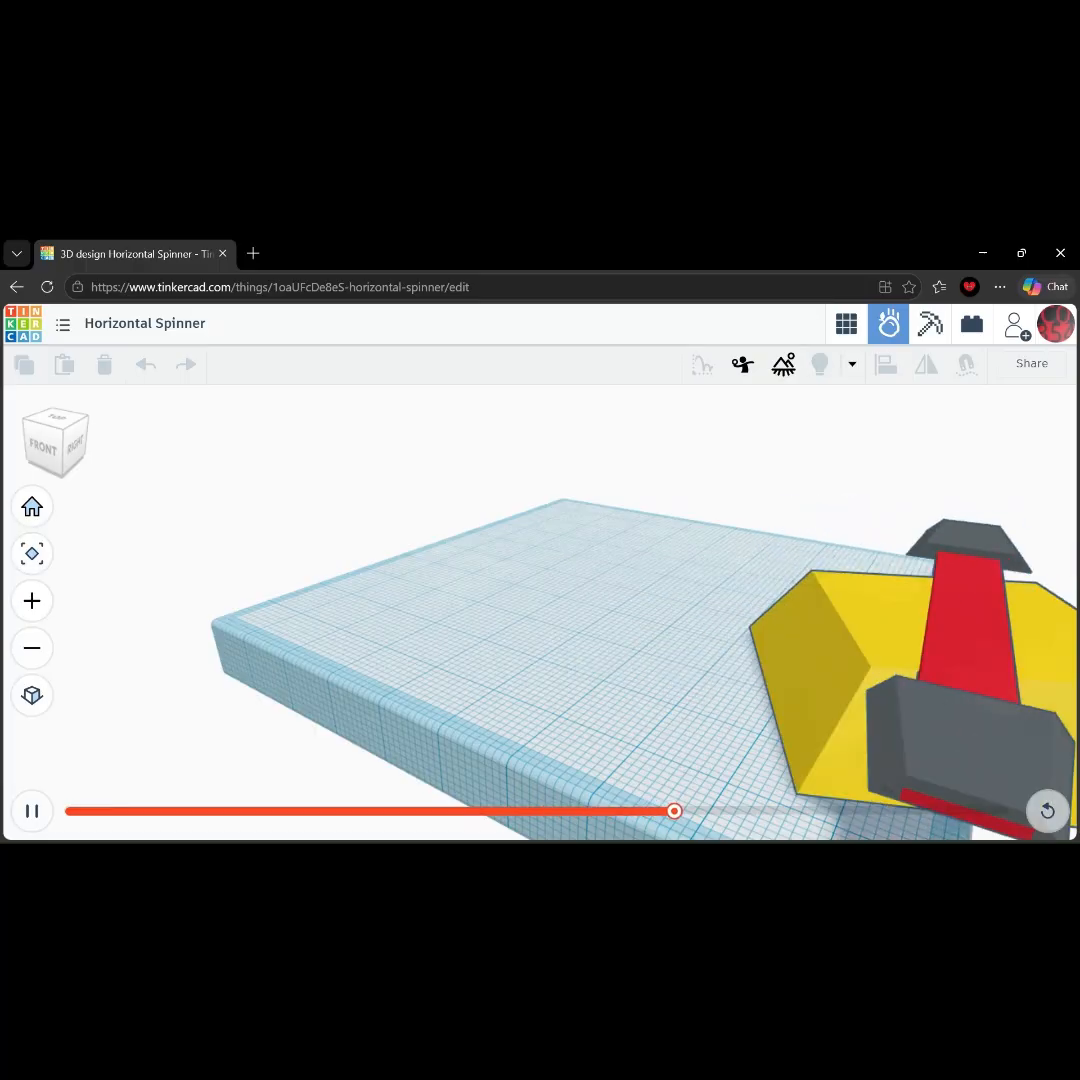
pyautogui.press('space')
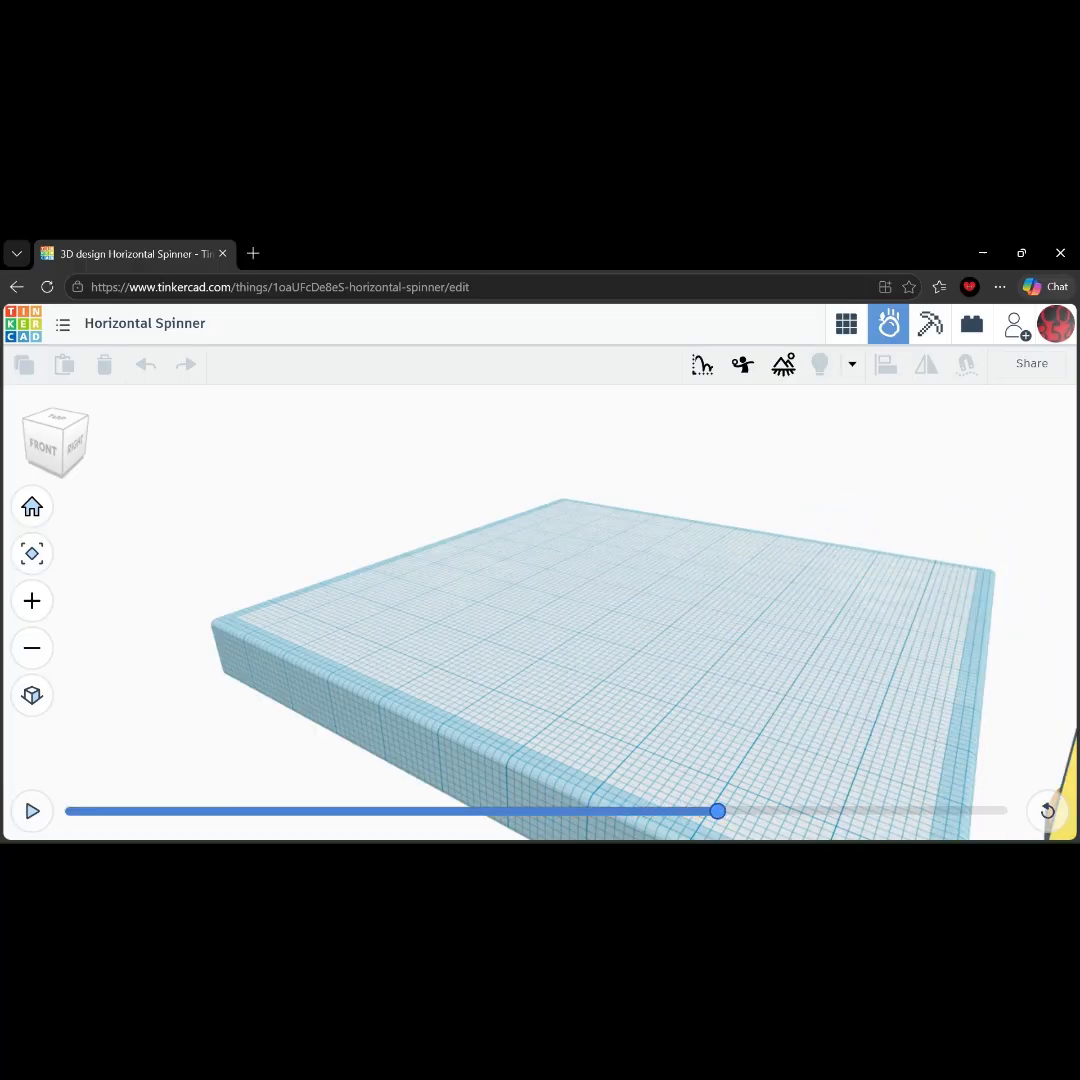
pyautogui.press('r')
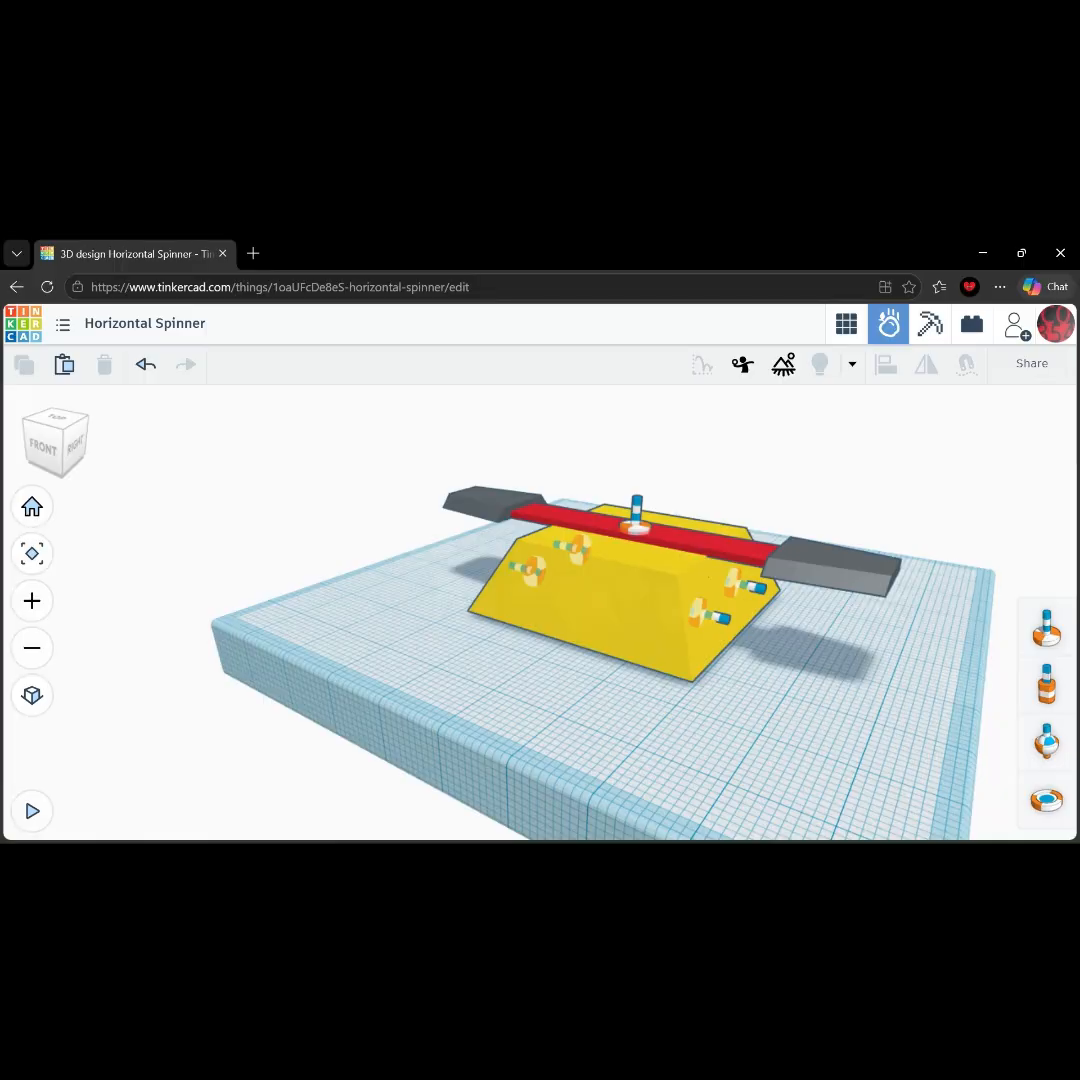
# Duplicate the thin box hole in the body's right side, shift the copy across the body, and group the shapes.
pyautogui.moveTo(600, 690); pyautogui.dragTo(648, 800, button='right')
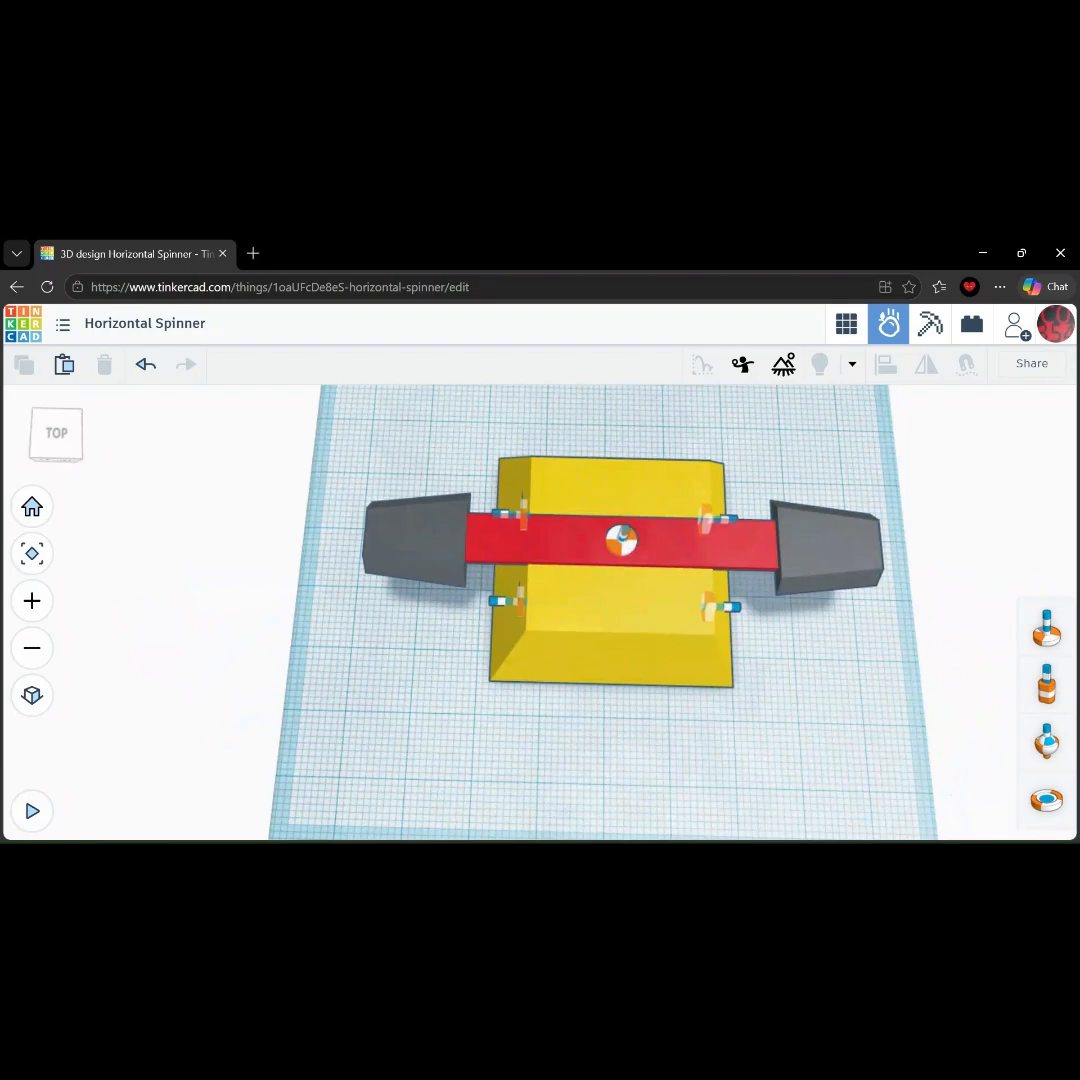
pyautogui.scroll(-1, 622, 612)
pyautogui.scroll(3, 660, 590)
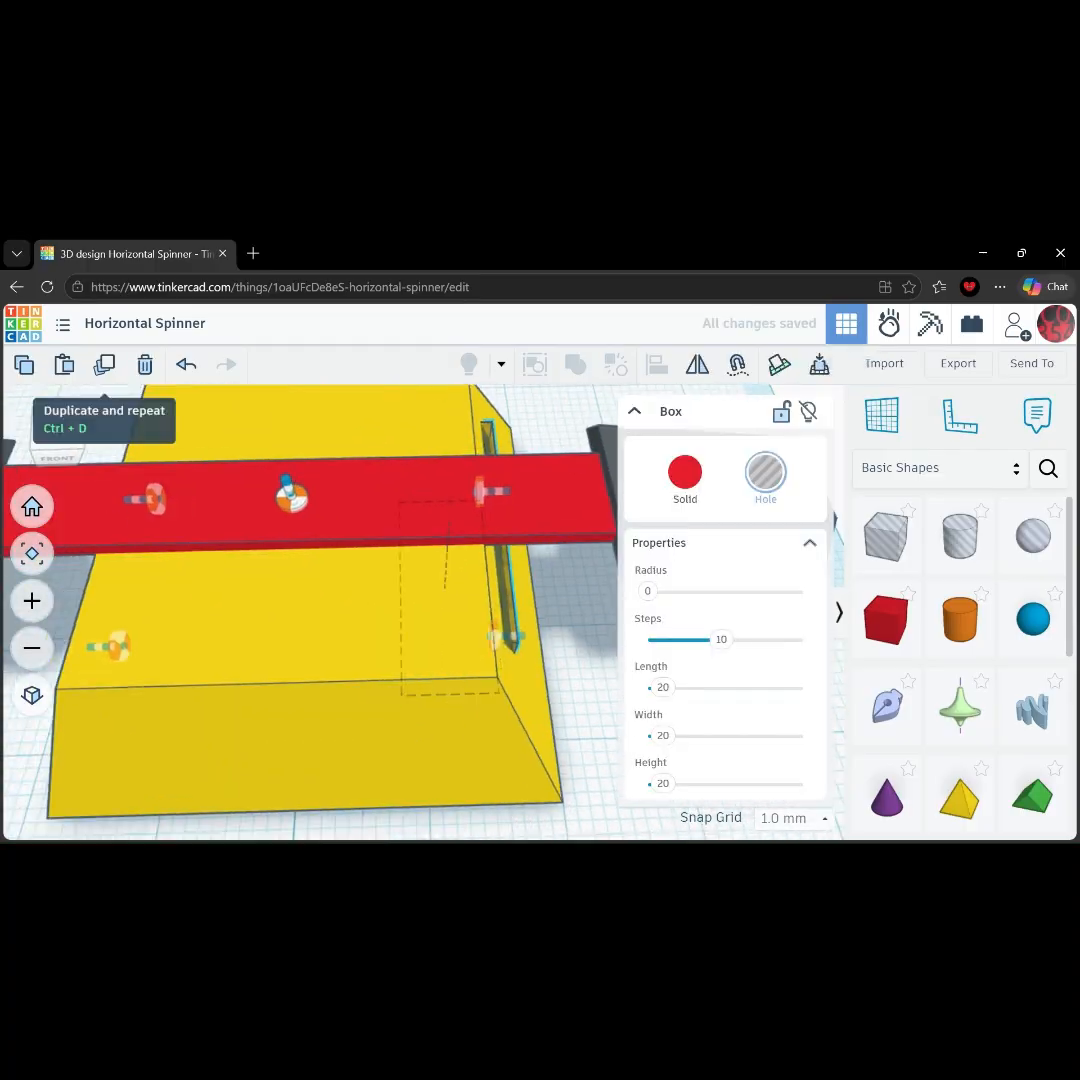
pyautogui.moveTo(104, 364)
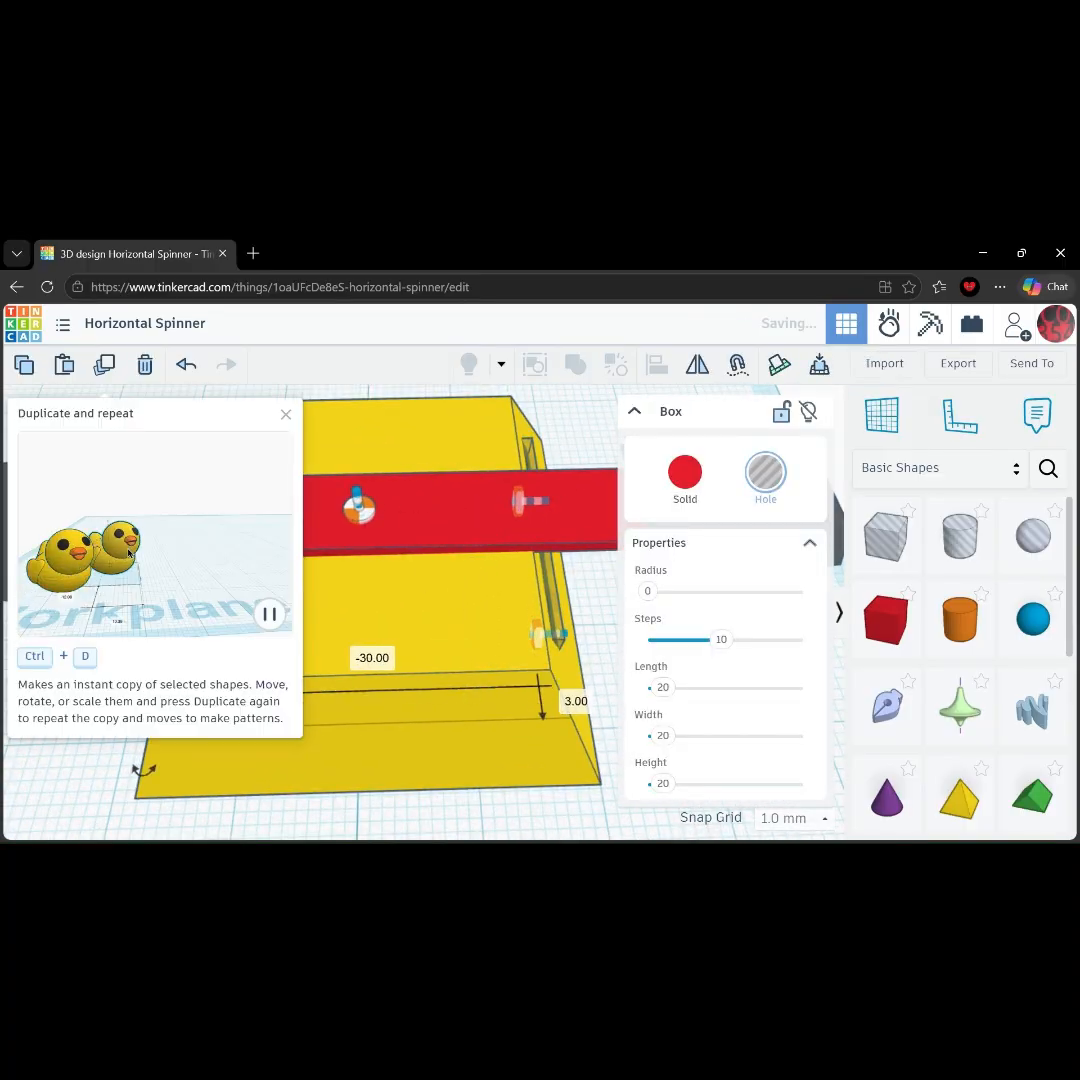
pyautogui.click(575, 364)
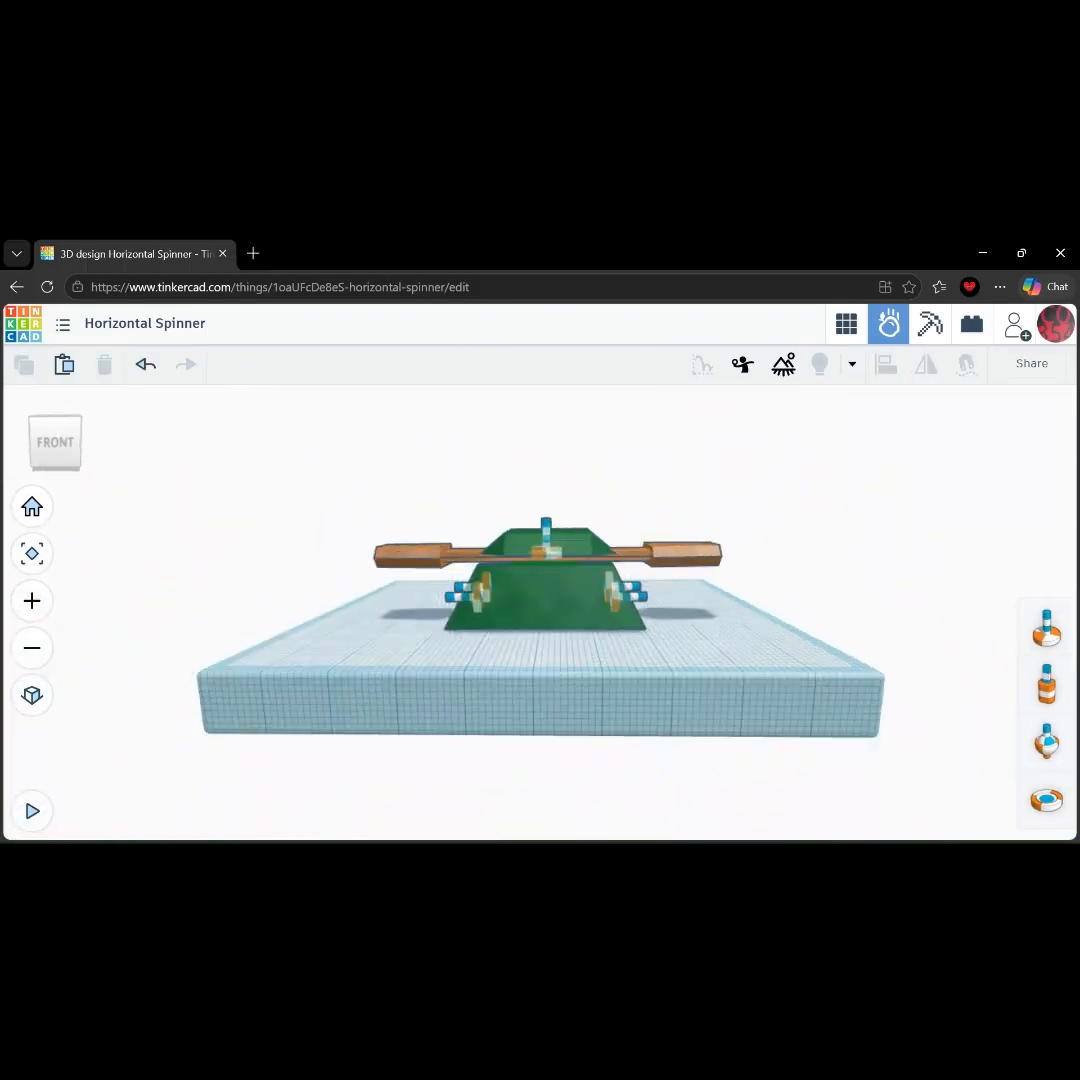
# Test the green robot in the simulation and examine its split body, weapon bar and wheel connectors from several sides.
pyautogui.press('space')
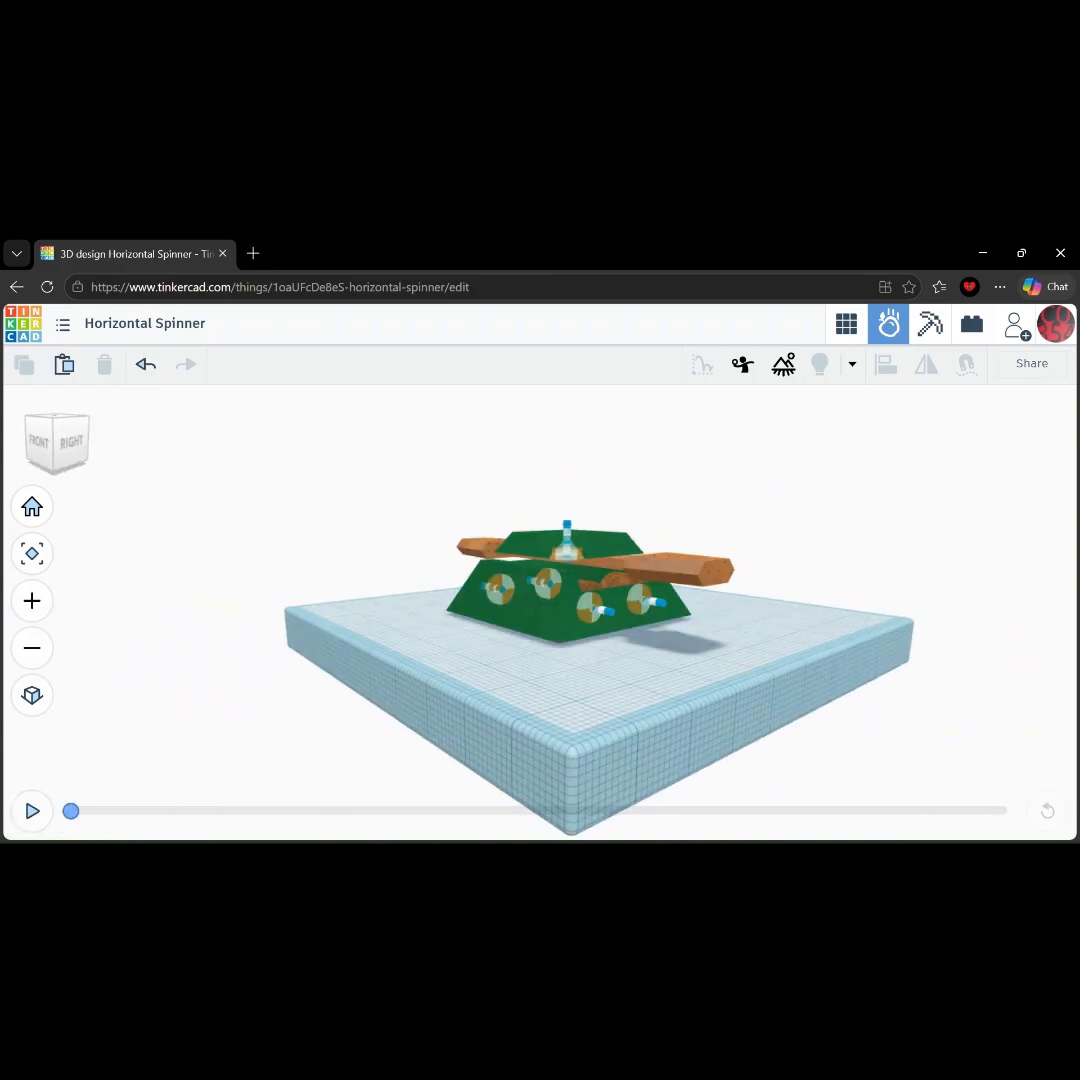
pyautogui.moveTo(485, 650); pyautogui.dragTo(562, 625, button='right')
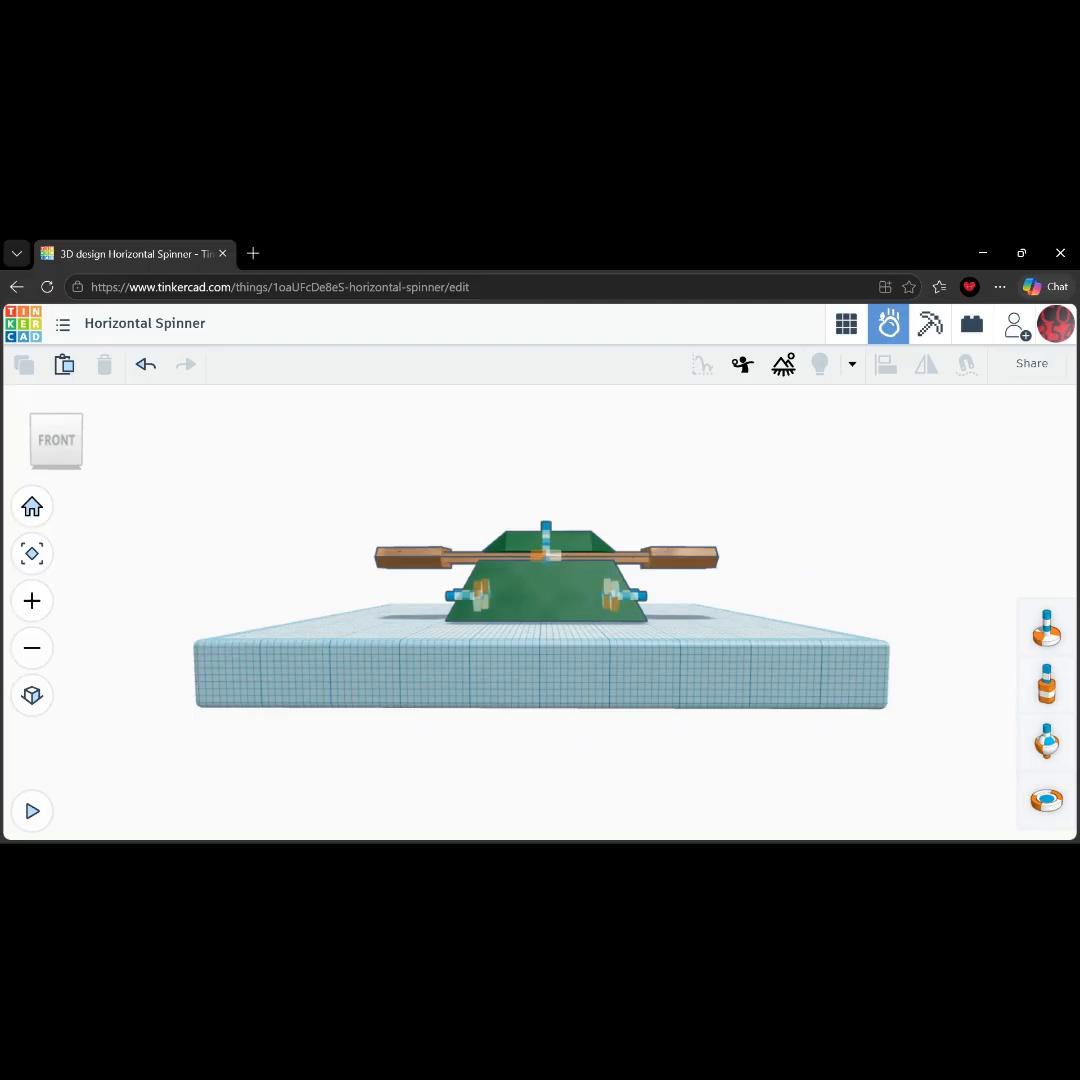
pyautogui.moveTo(562, 625); pyautogui.dragTo(515, 672, button='right')
pyautogui.scroll(5, 540, 536)
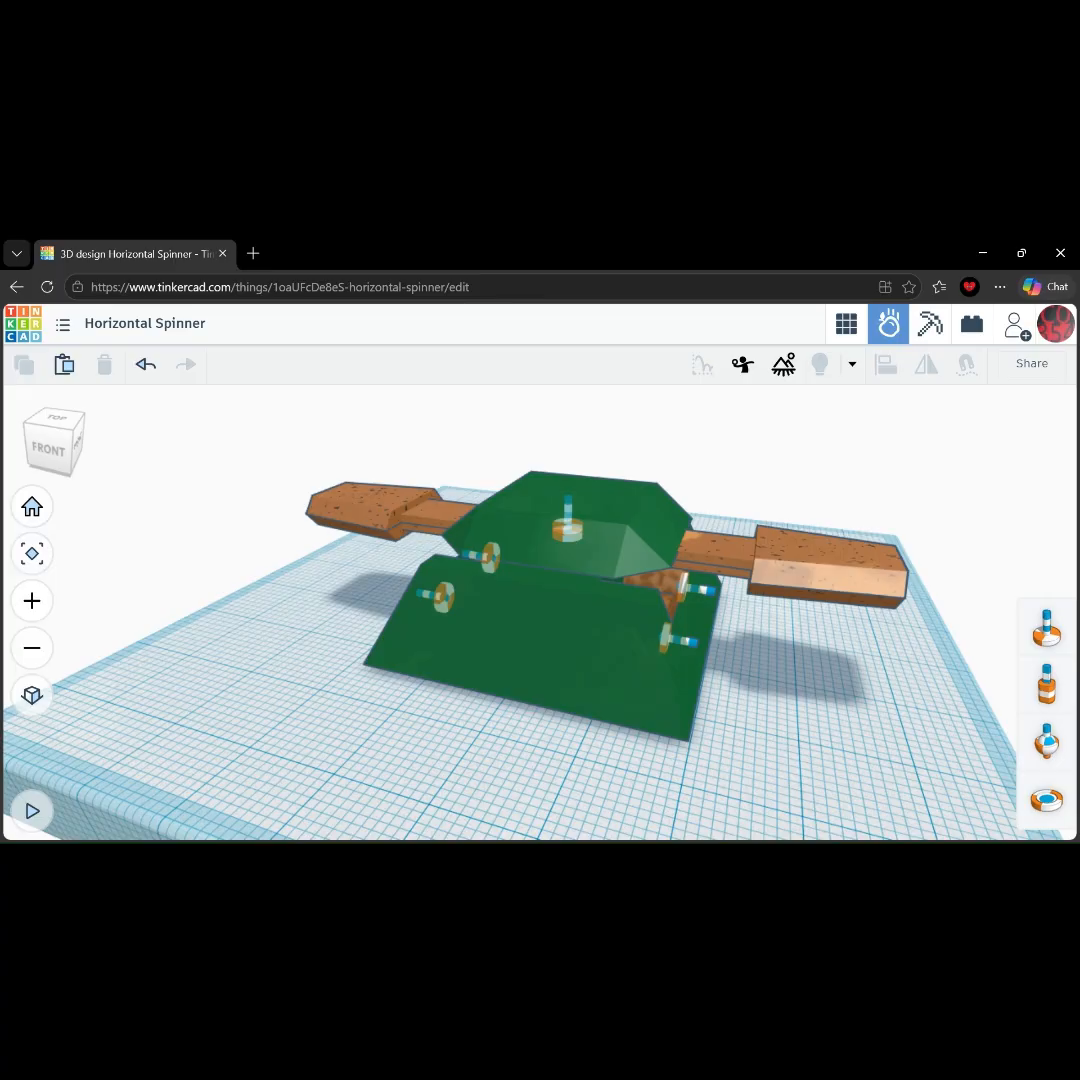
pyautogui.moveTo(620, 670); pyautogui.dragTo(522, 641, button='right')
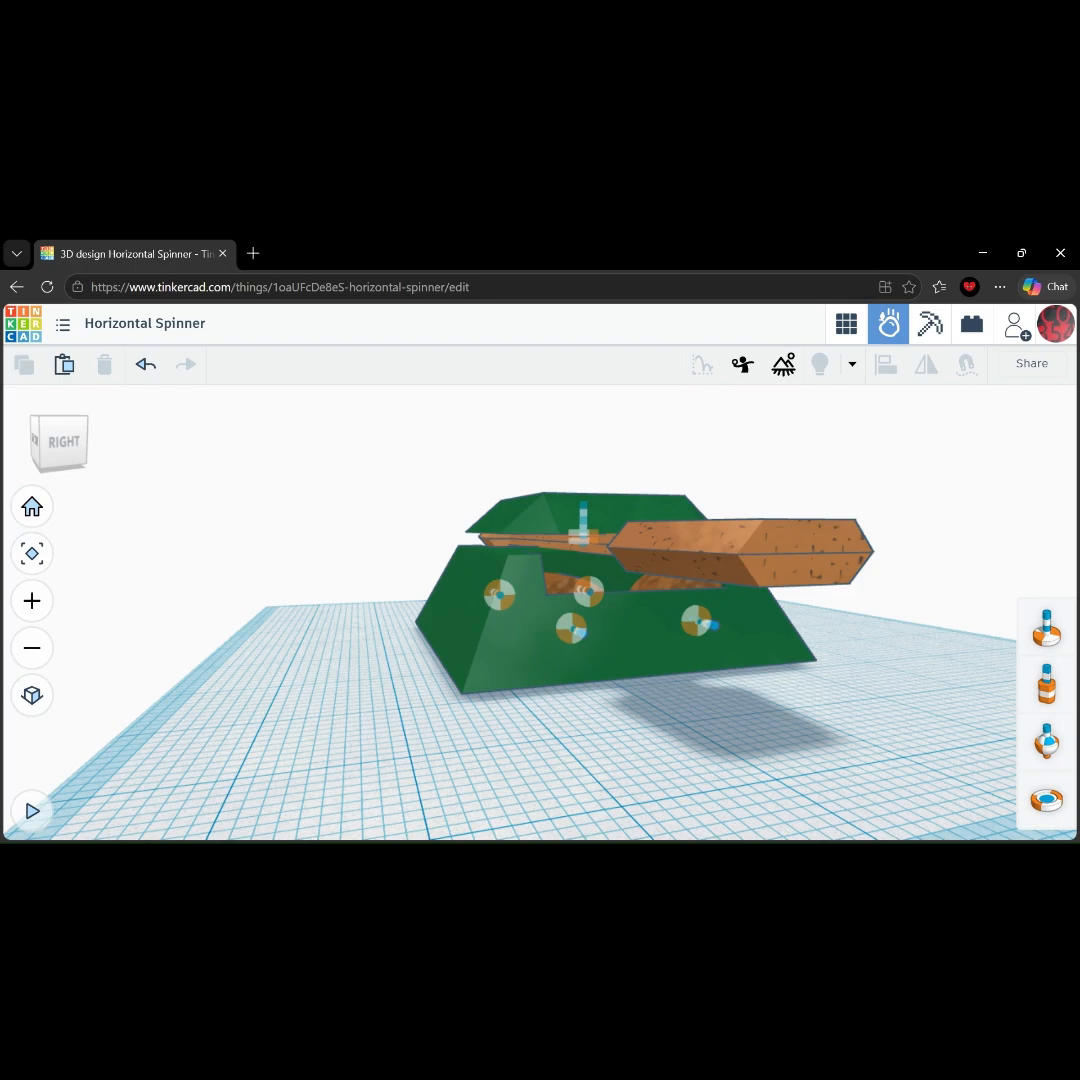
pyautogui.moveTo(540, 620); pyautogui.dragTo(806, 592, button='right')
pyautogui.scroll(3, 710, 660)
pyautogui.scroll(-3, 790, 592)
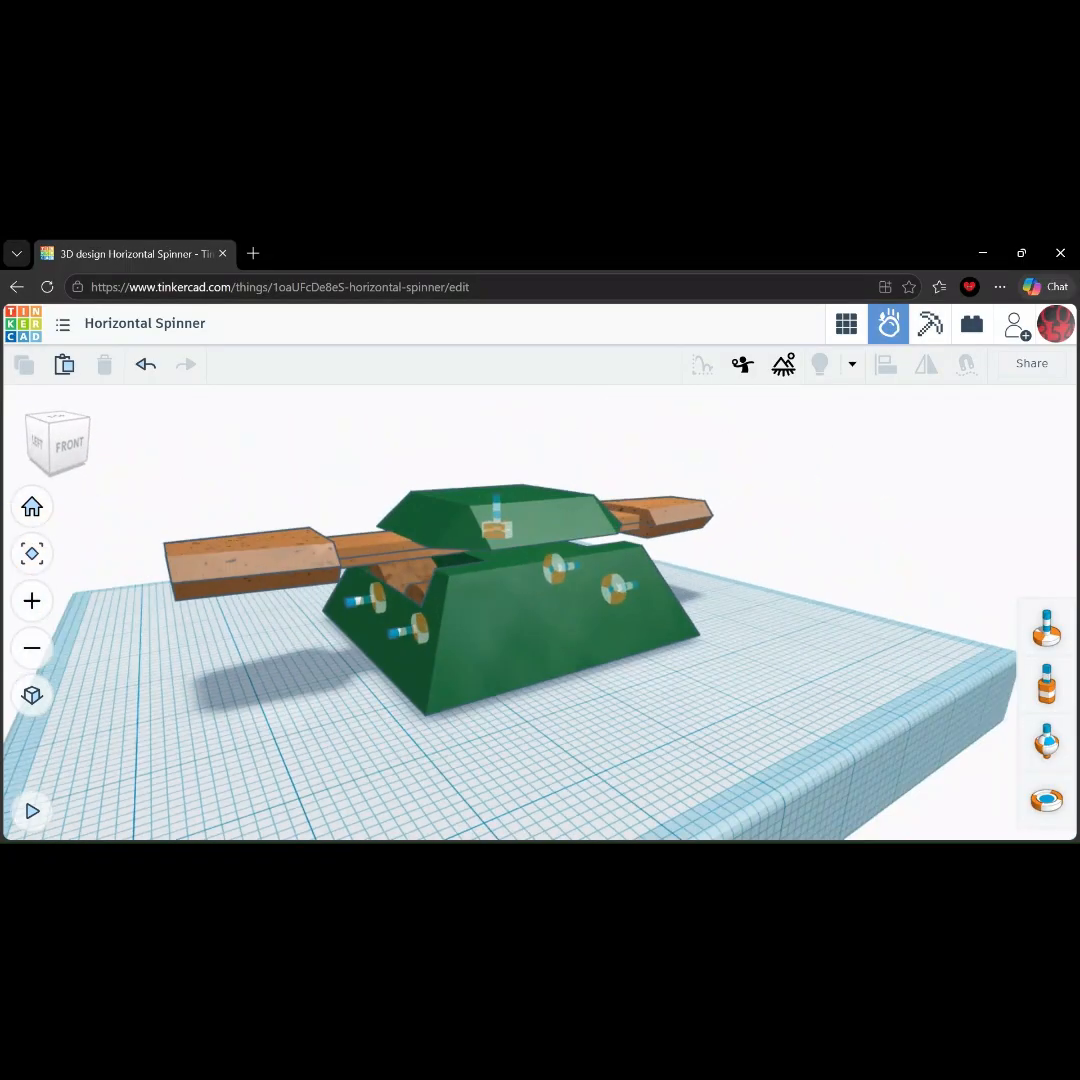